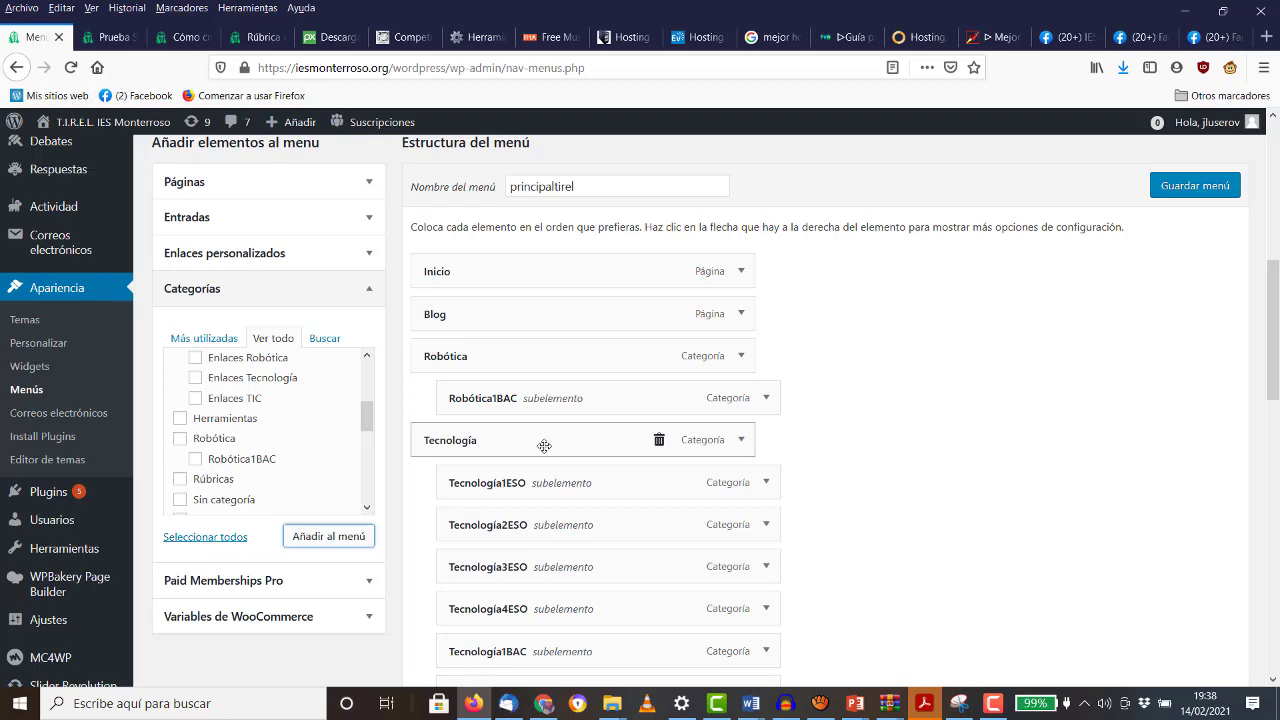
# Step: Move the Herramientas item above Rúbricas in the principaltirel menu structure
pyautogui.scroll(-3, 544, 446)
pyautogui.scroll(2, 544, 446)
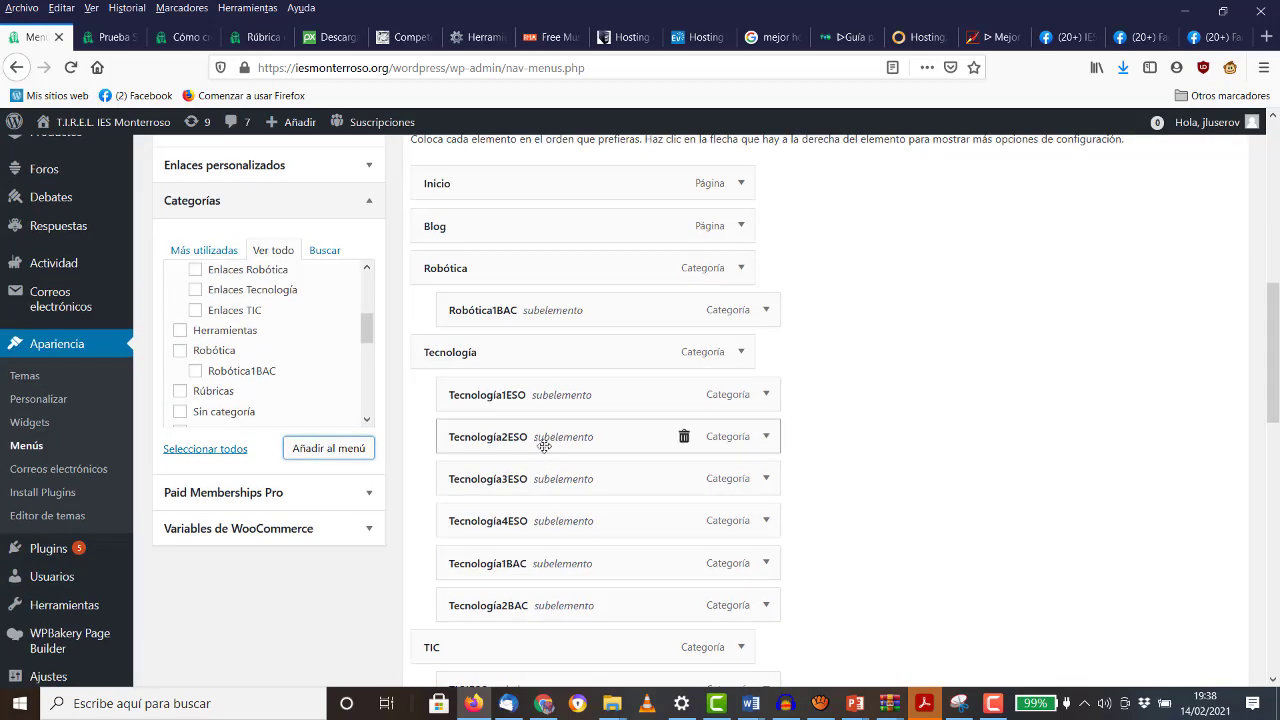
pyautogui.scroll(-10, 544, 446)
pyautogui.scroll(2, 543, 449)
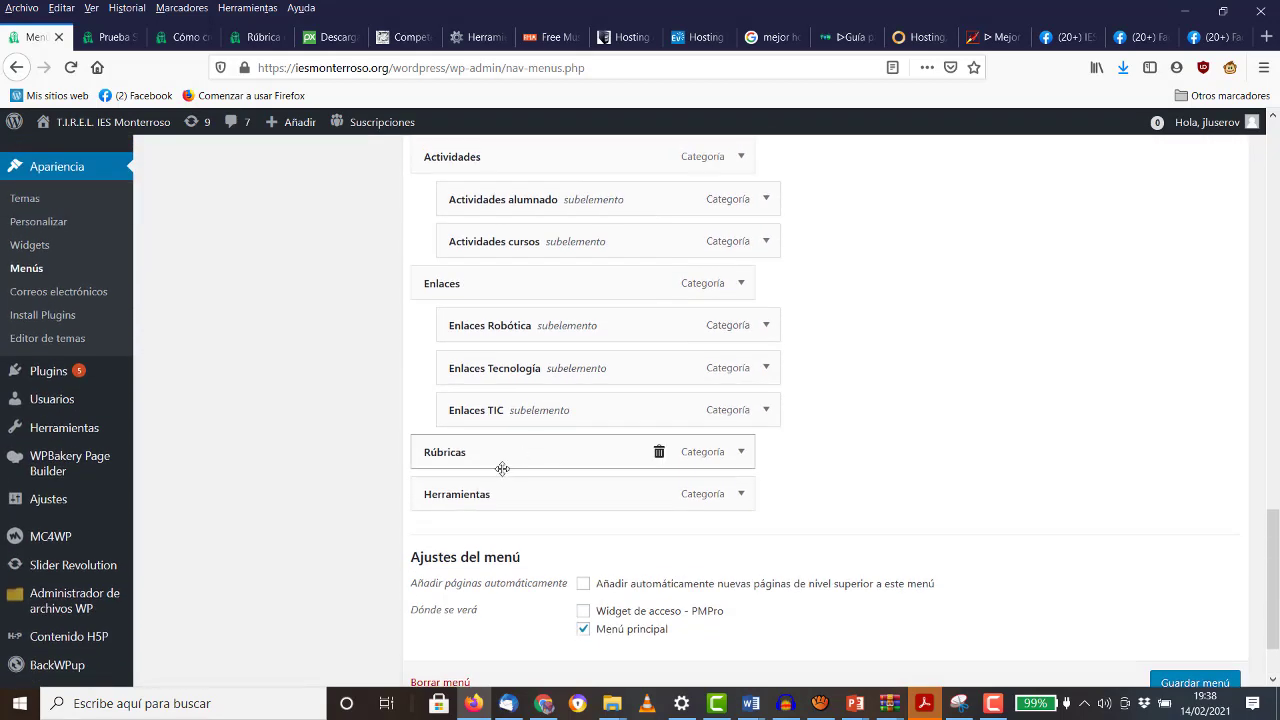
pyautogui.moveTo(484, 494); pyautogui.dragTo(480, 452)
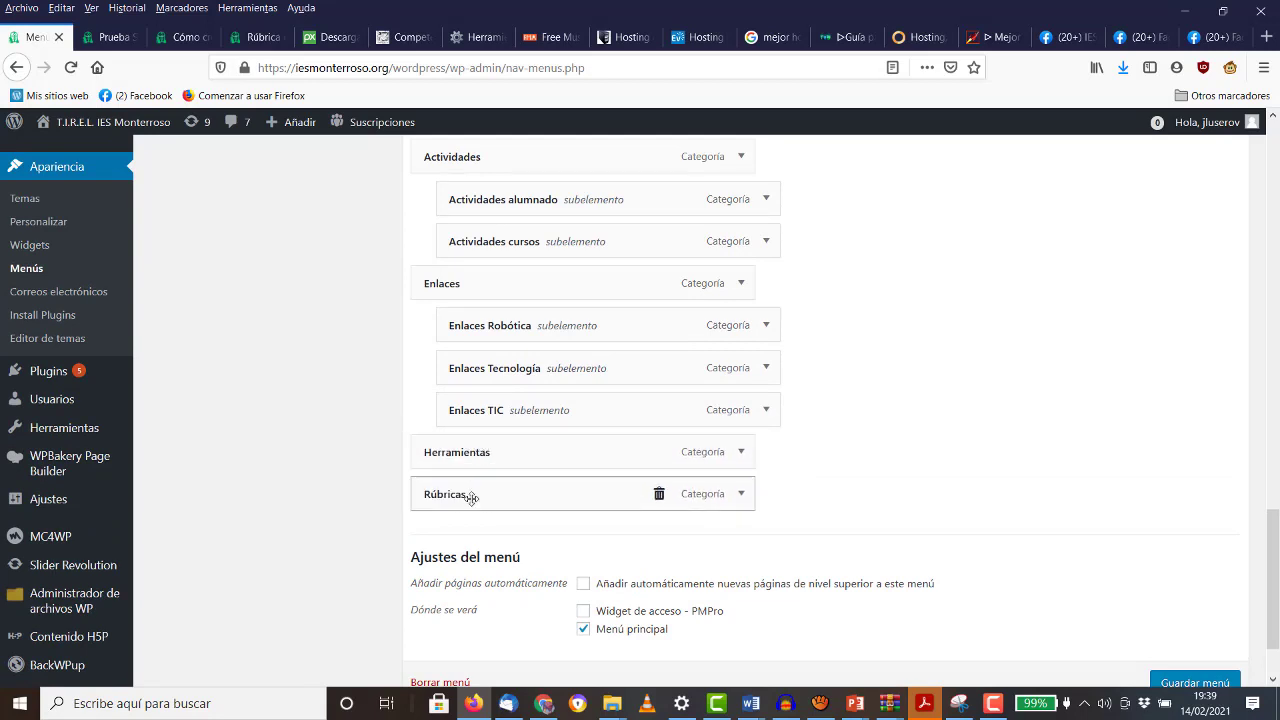
# Step: Nest the Rúbricas item under Herramientas as a subitem and save the menu
pyautogui.scroll(2, 470, 497)
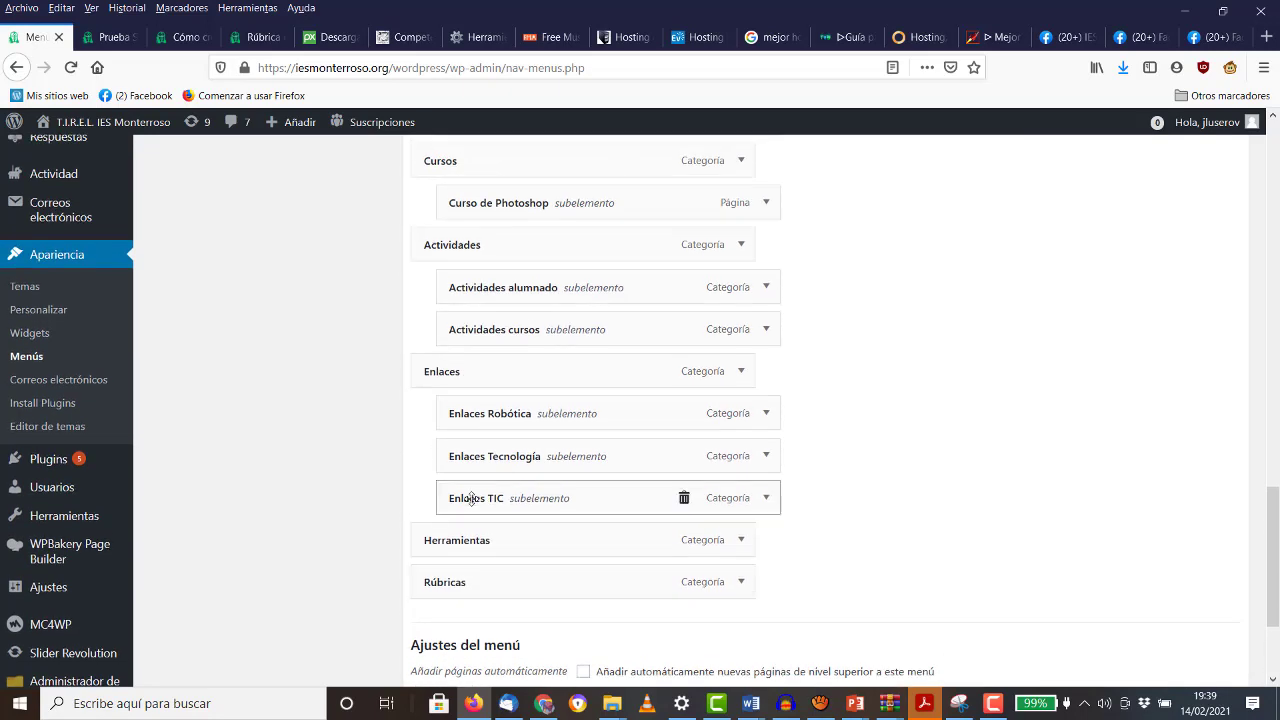
pyautogui.scroll(7, 470, 497)
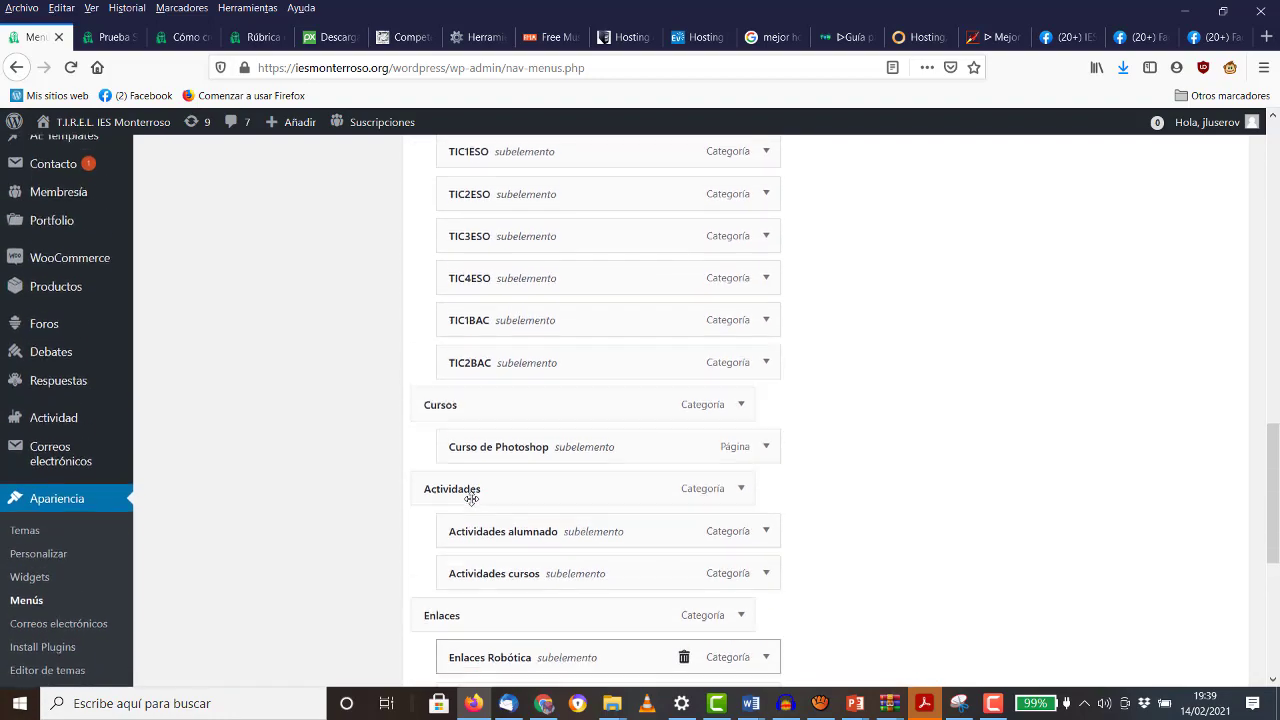
pyautogui.scroll(12, 471, 497)
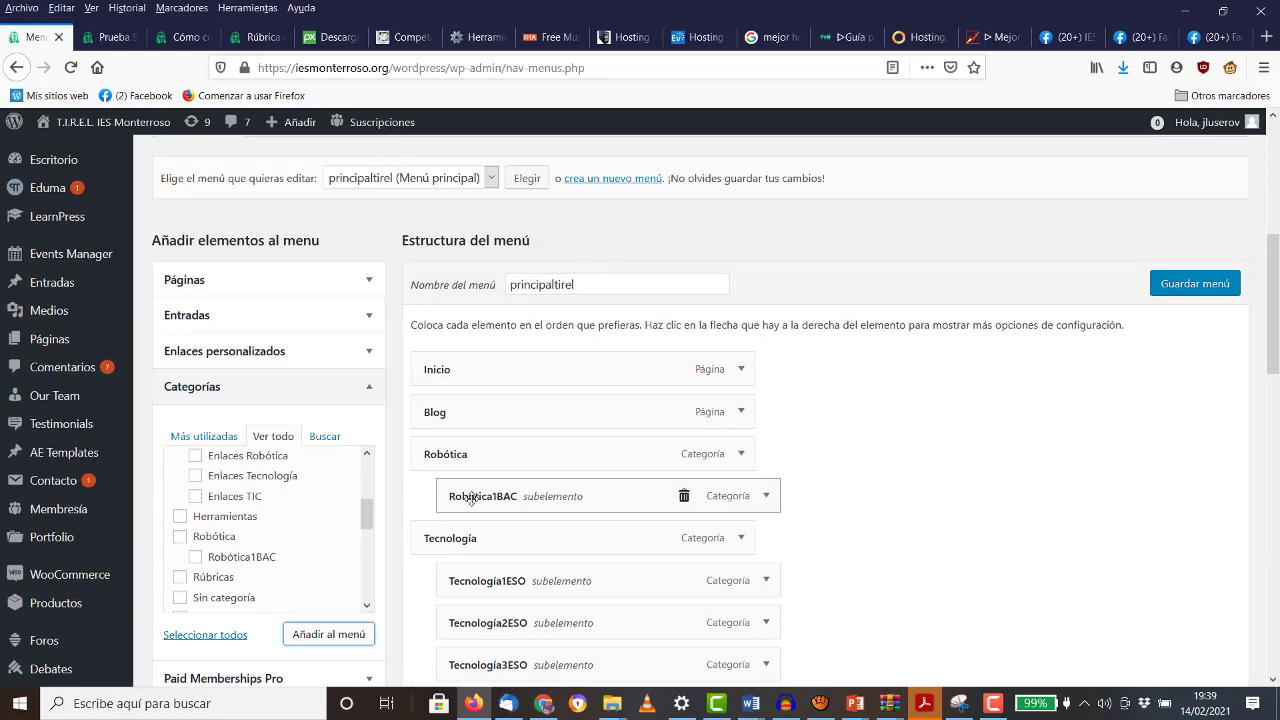
pyautogui.scroll(-12, 471, 497)
pyautogui.scroll(-9, 471, 498)
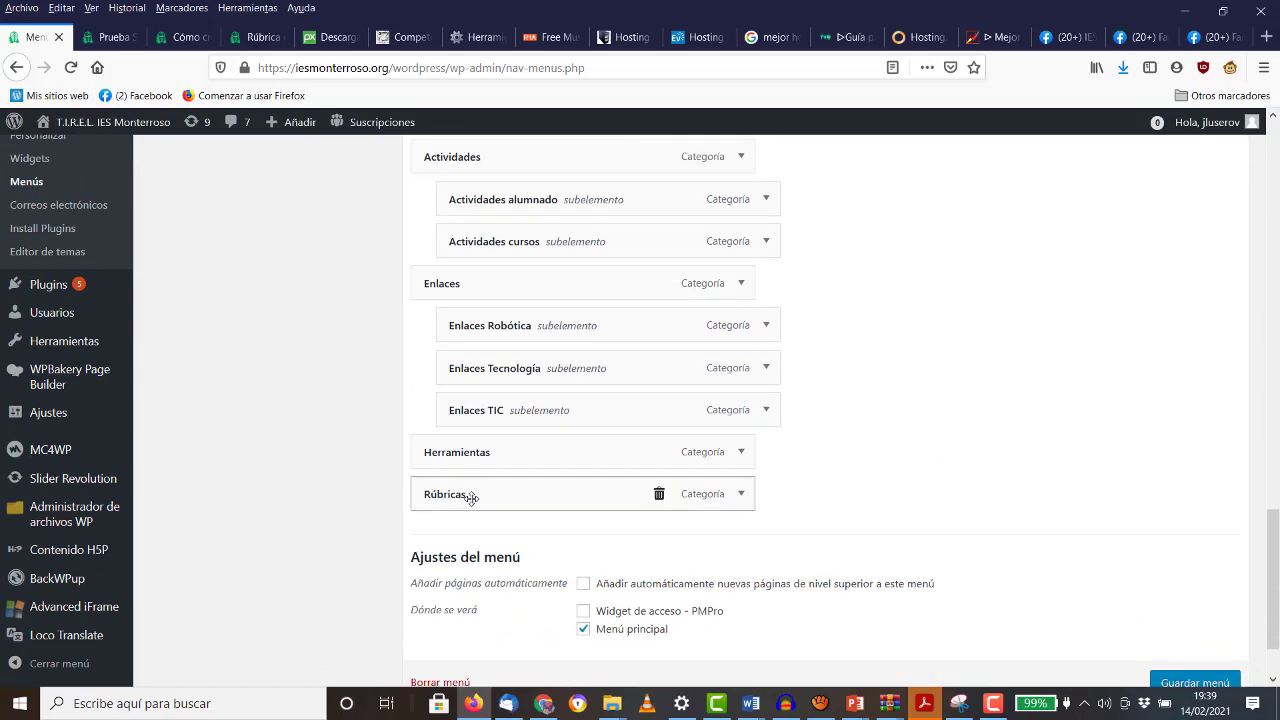
pyautogui.moveTo(470, 497); pyautogui.dragTo(513, 494)
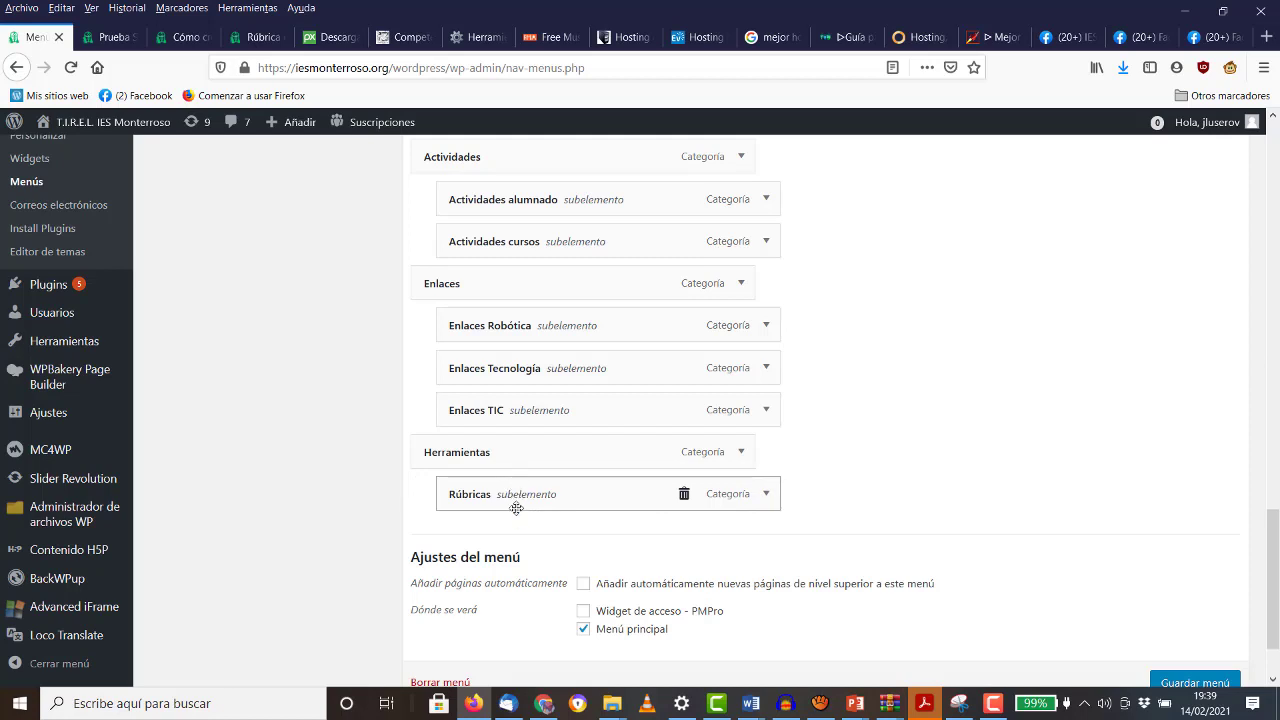
pyautogui.click(1192, 683)
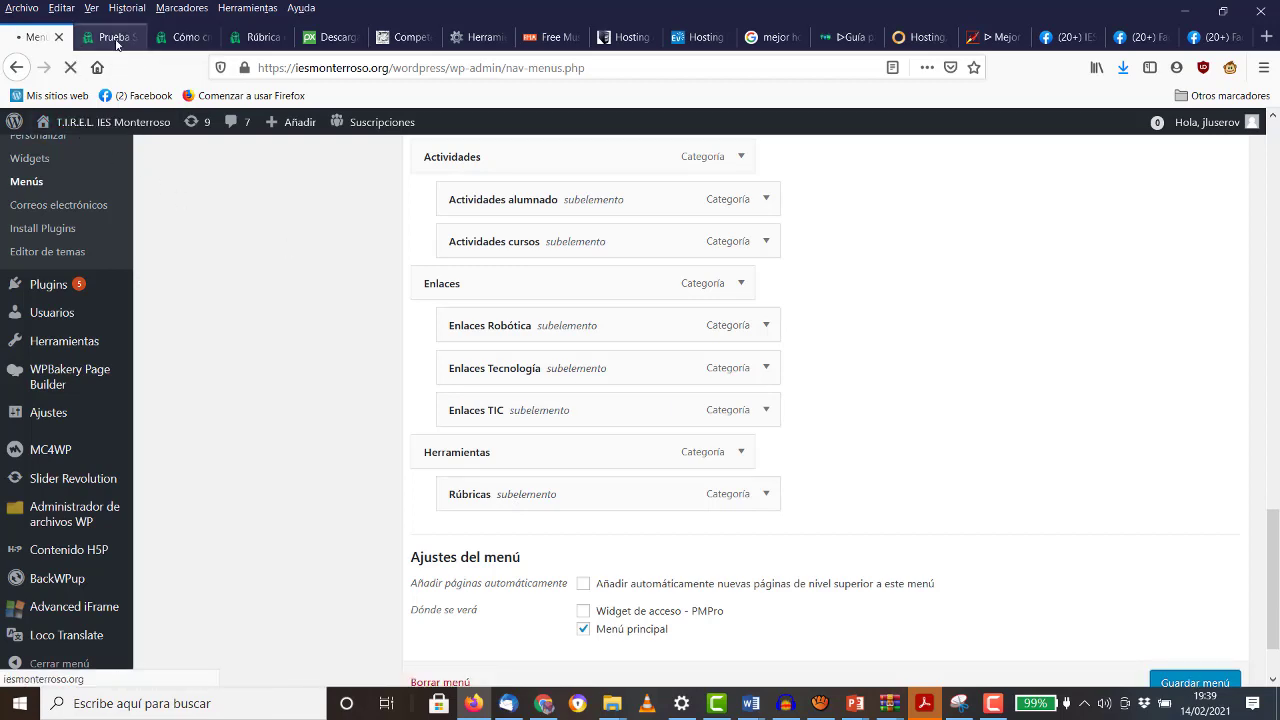
# Step: Close the Prueba page, reload the WordPress tutorial post and check the Herramientas submenu in the site navigation
pyautogui.click(116, 43)
pyautogui.click(132, 37)
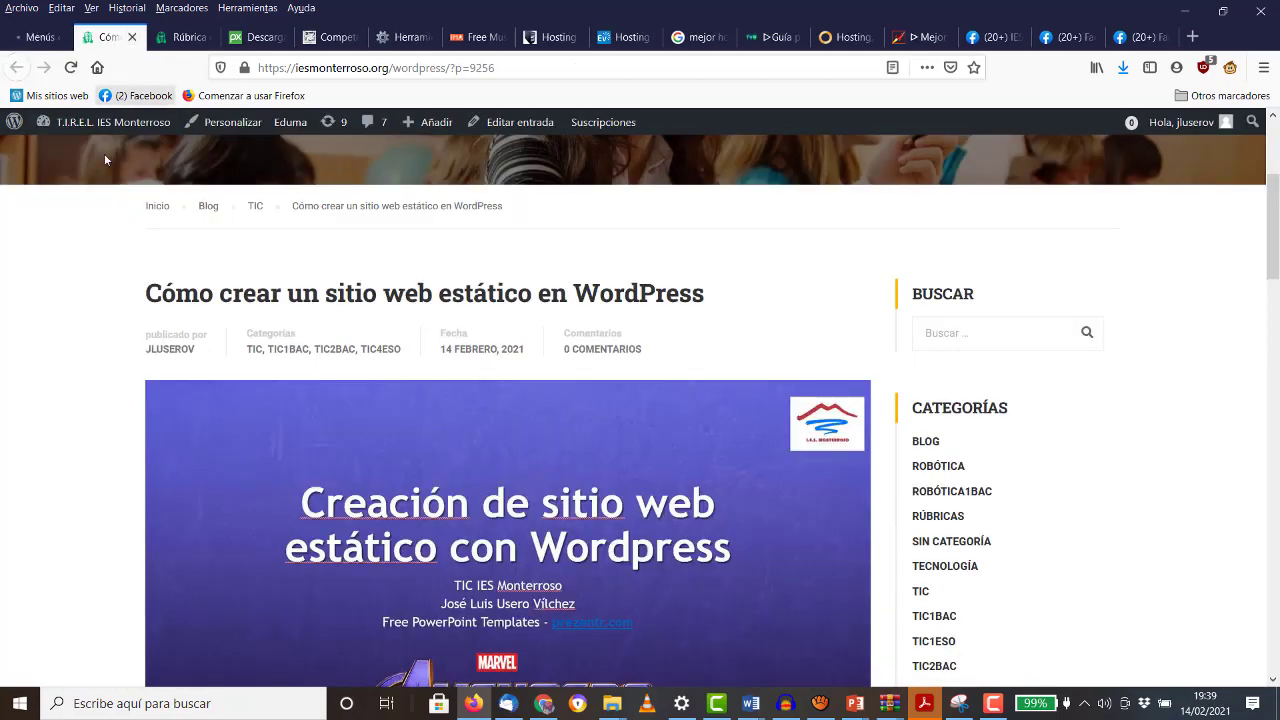
pyautogui.scroll(3, 104, 160)
pyautogui.click(70, 67)
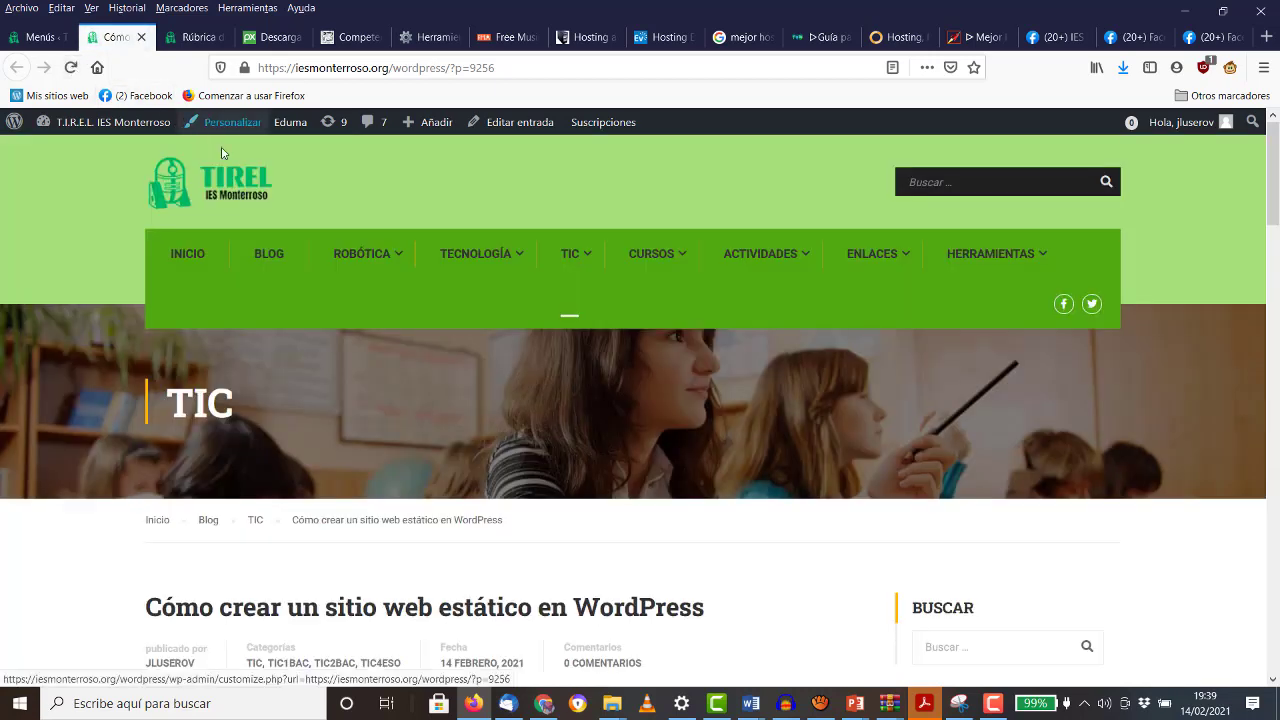
pyautogui.moveTo(1020, 262)
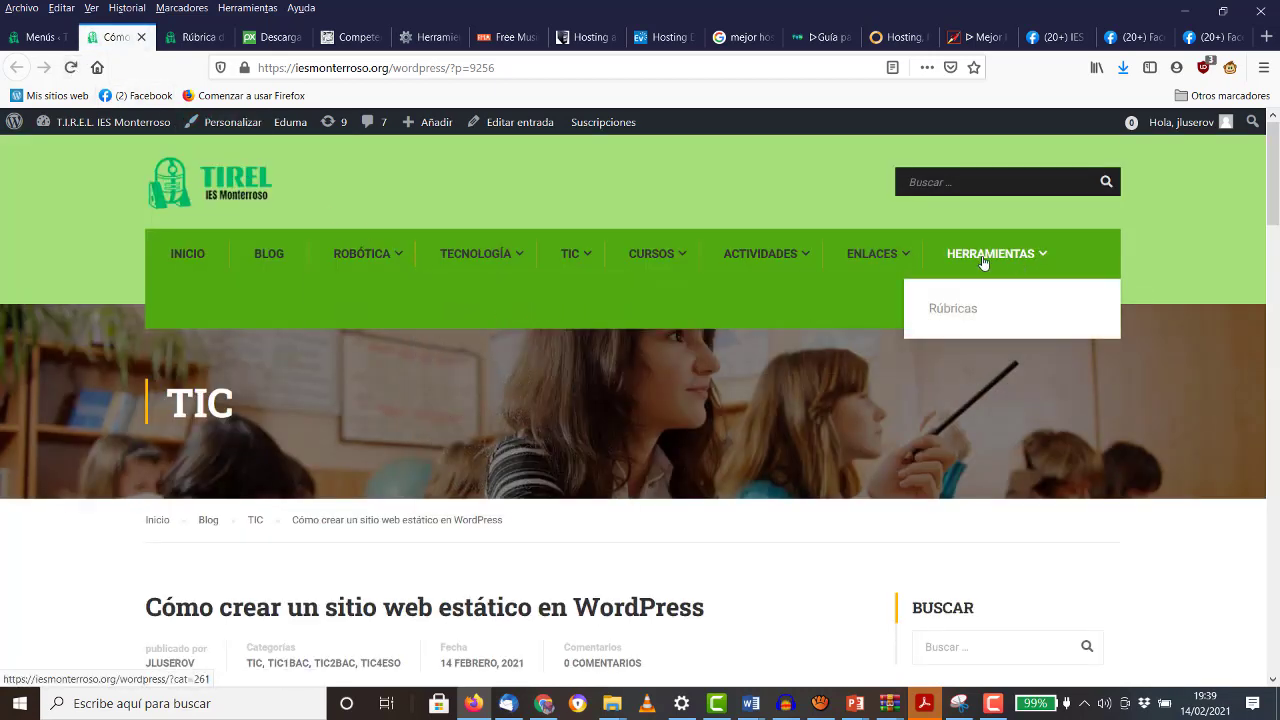
pyautogui.moveTo(899, 260)
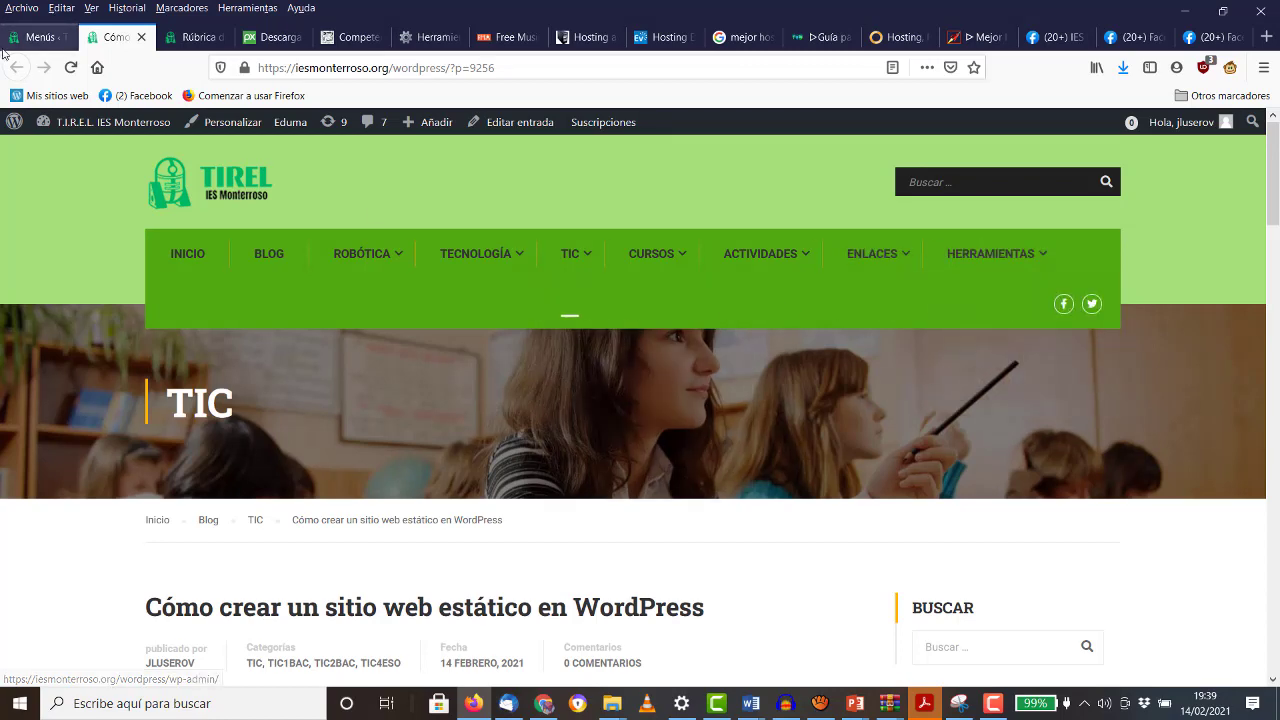
# Step: Return to the site administration and open a new page form to examine its page attributes and other settings
pyautogui.click(35, 39)
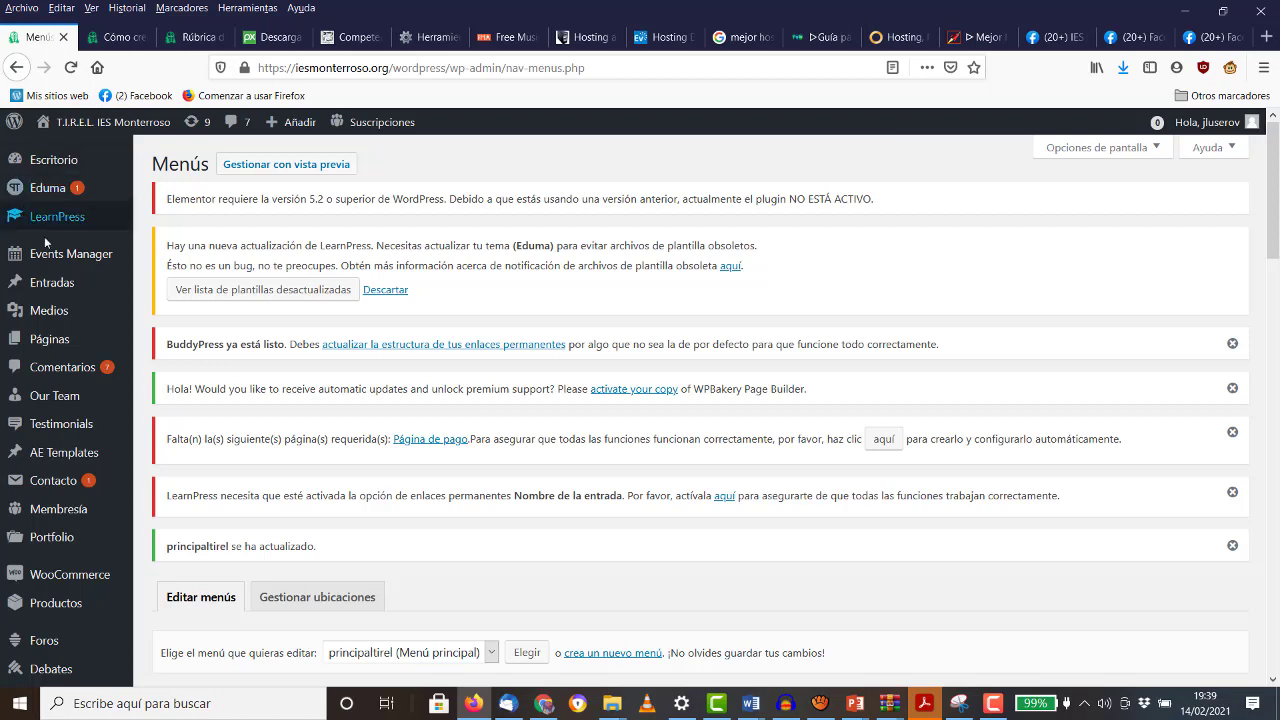
pyautogui.moveTo(59, 344)
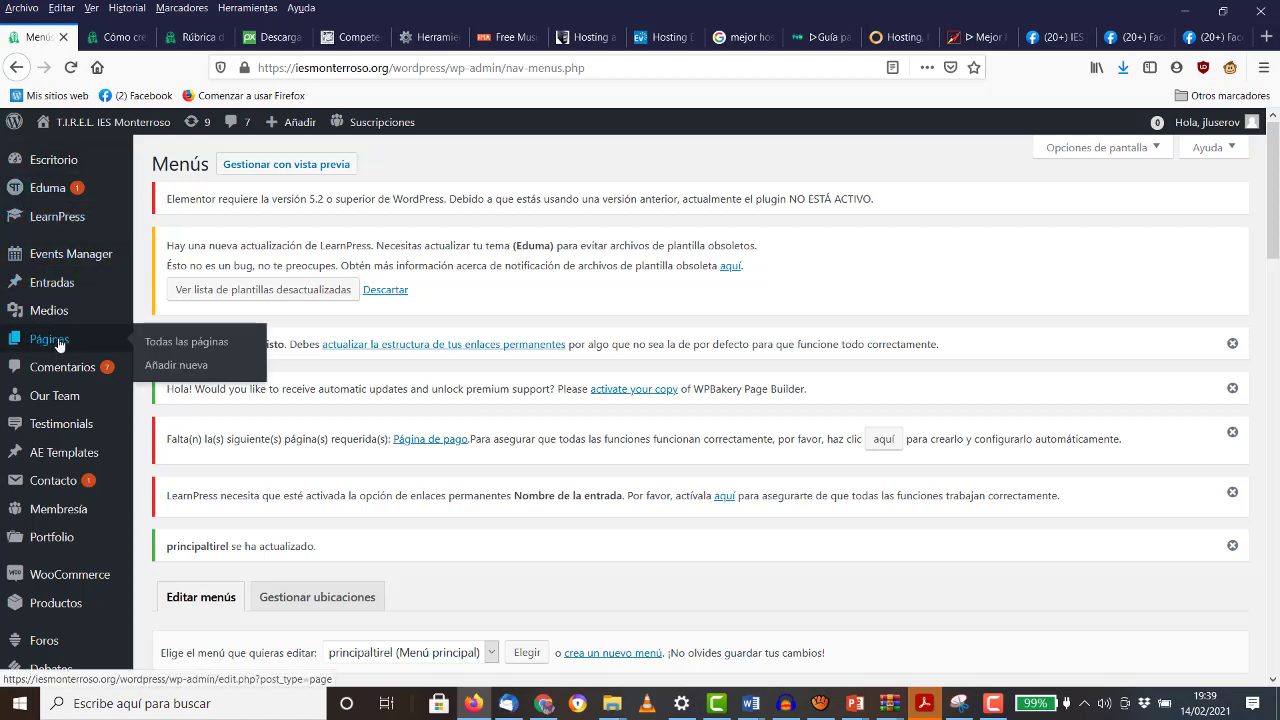
pyautogui.click(172, 368)
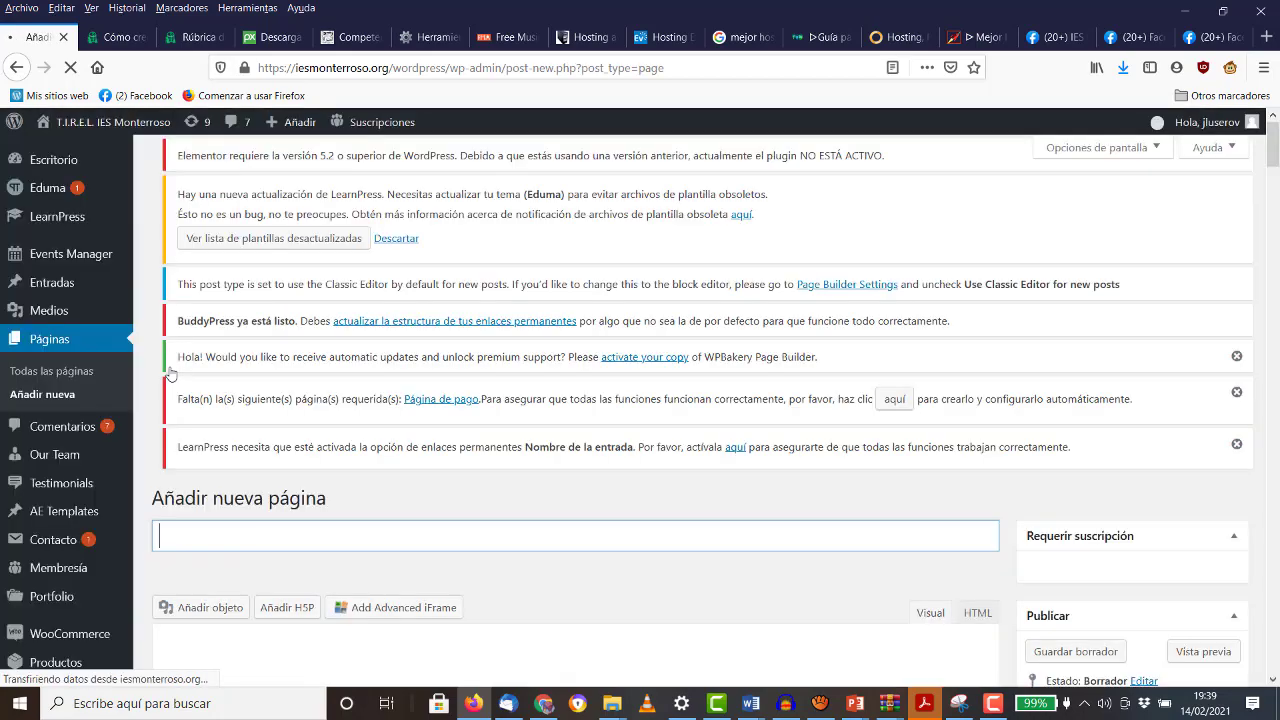
pyautogui.scroll(-5, 790, 513)
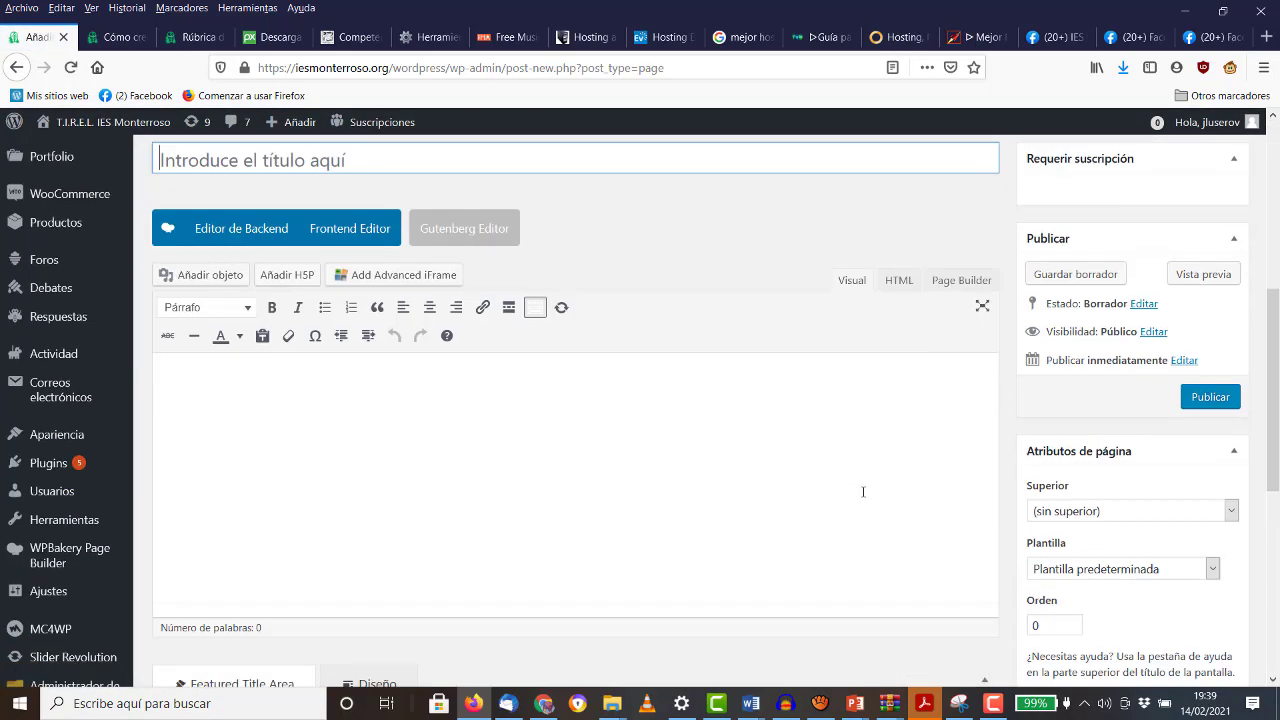
pyautogui.scroll(-2, 863, 492)
pyautogui.click(1232, 336)
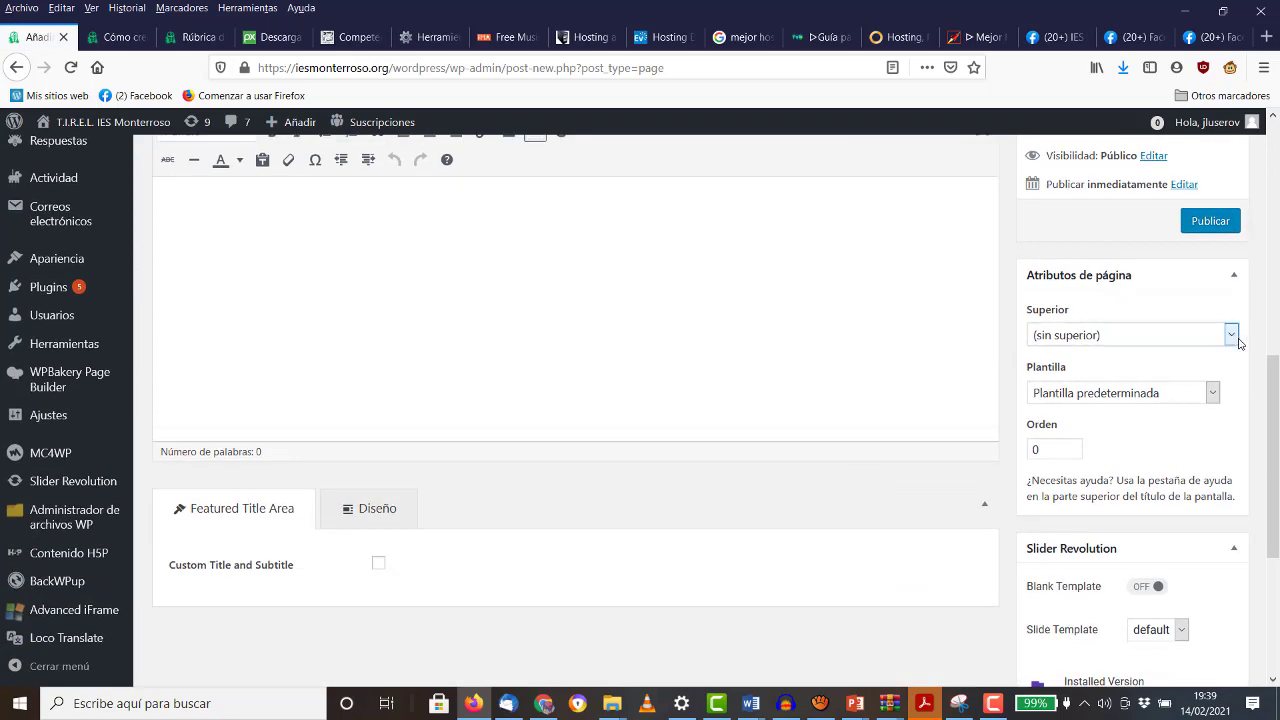
pyautogui.click(1238, 341)
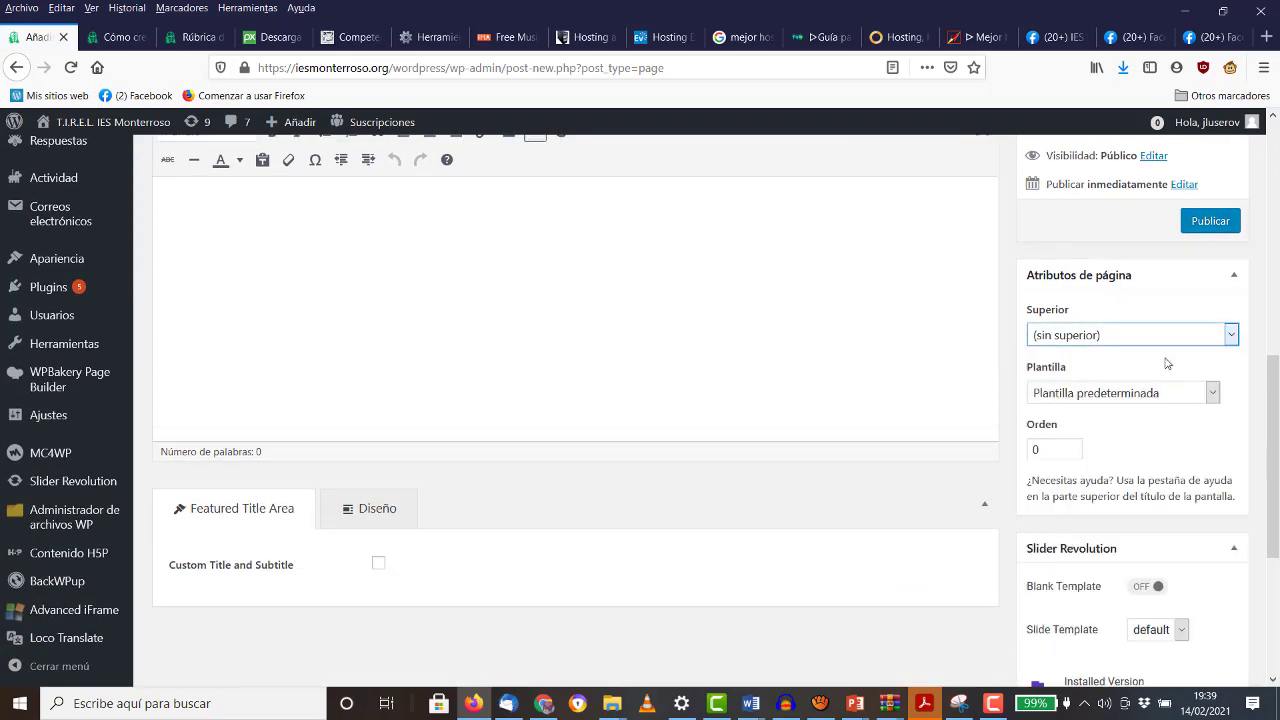
pyautogui.scroll(-3, 1158, 364)
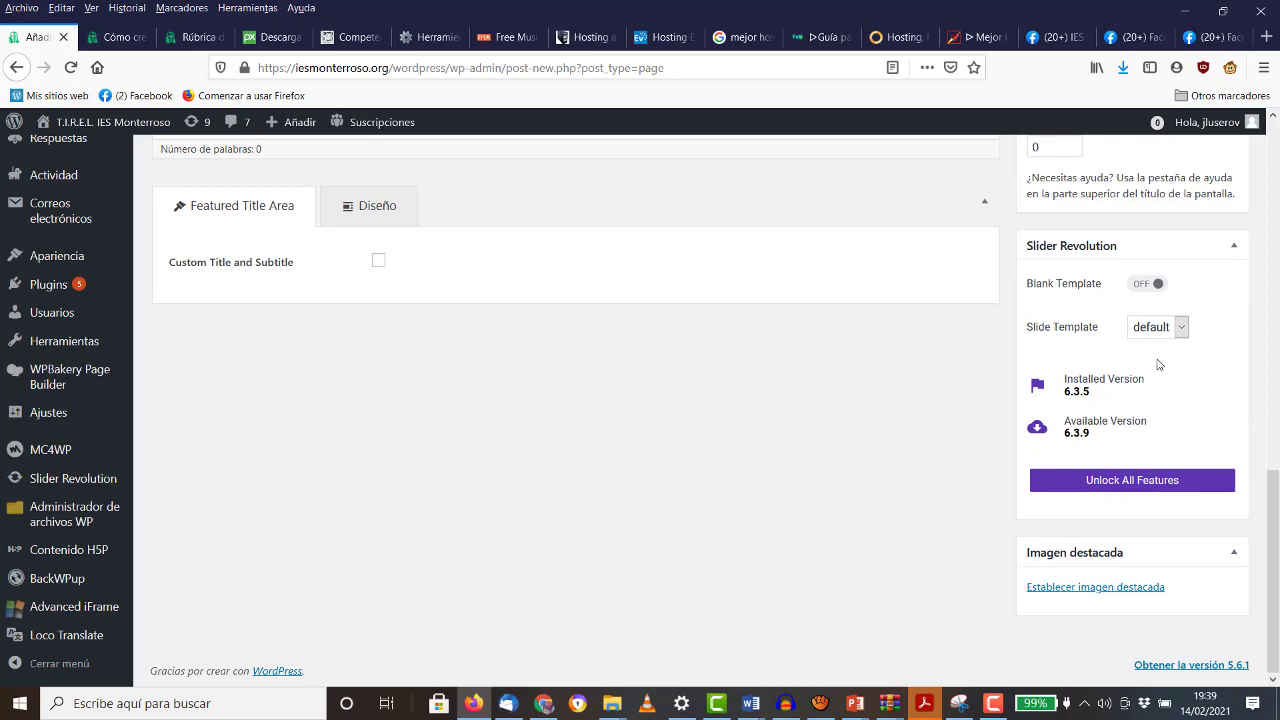
pyautogui.scroll(3, 1158, 364)
pyautogui.scroll(4, 1158, 364)
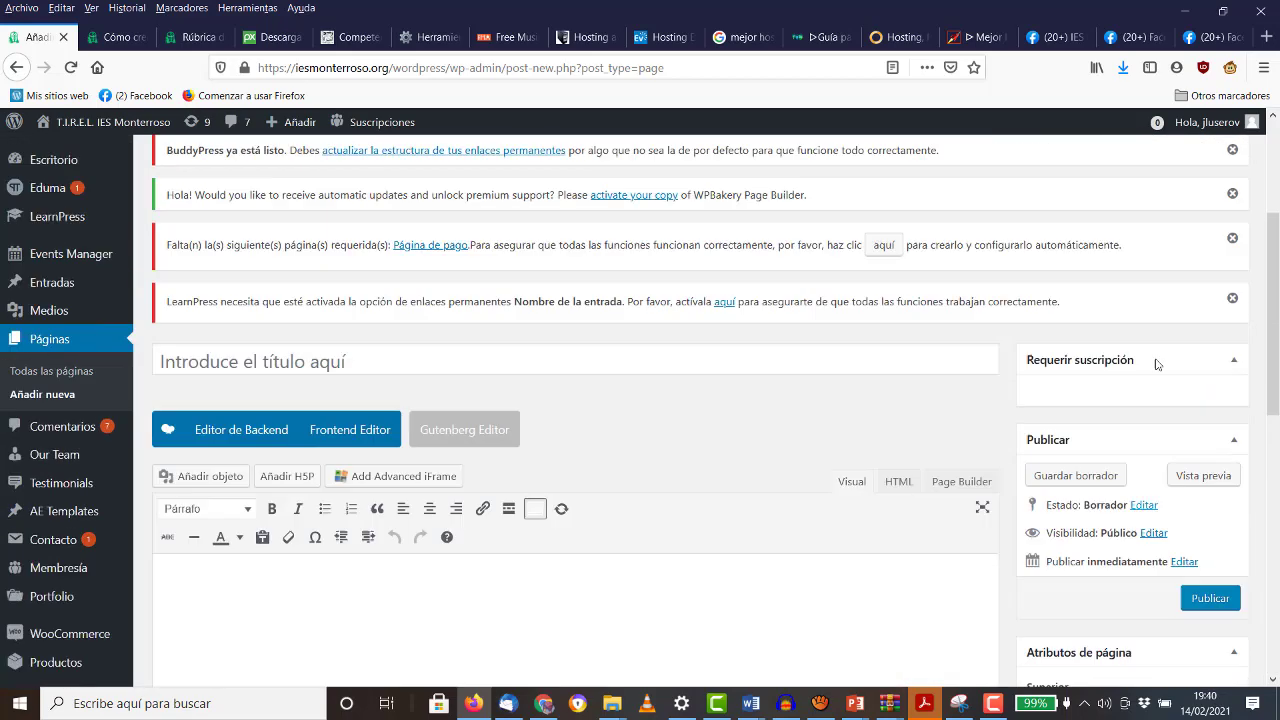
# Step: Create a new post with the title "Padlet de Herramientas Digitales"
pyautogui.moveTo(73, 282)
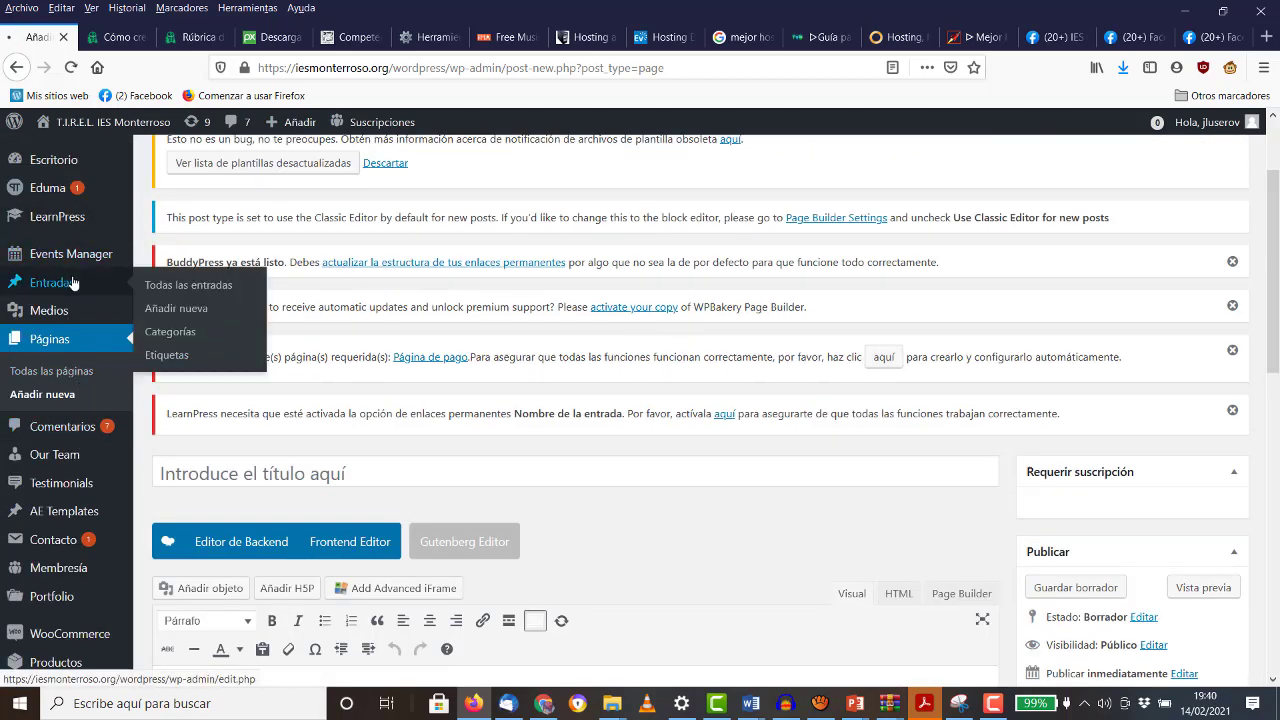
pyautogui.click(167, 309)
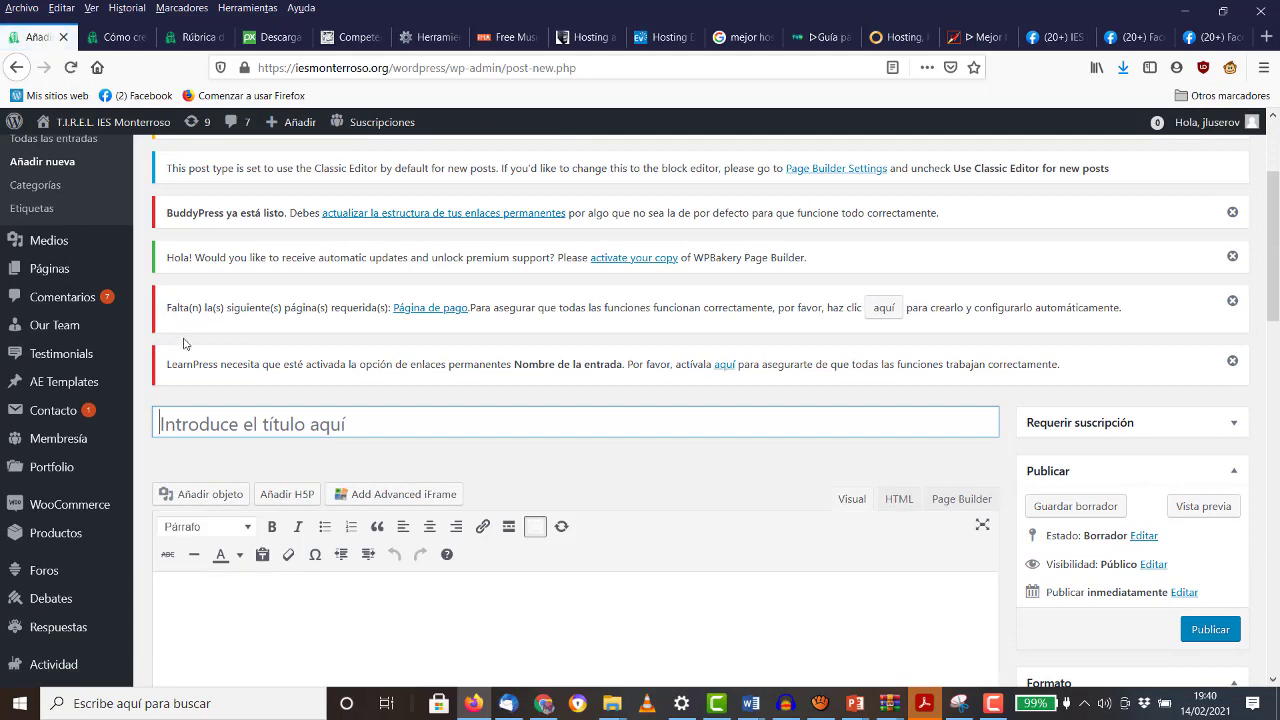
pyautogui.write('He')
pyautogui.press('BackSpace')
pyautogui.press('BackSpace')
pyautogui.write('P')
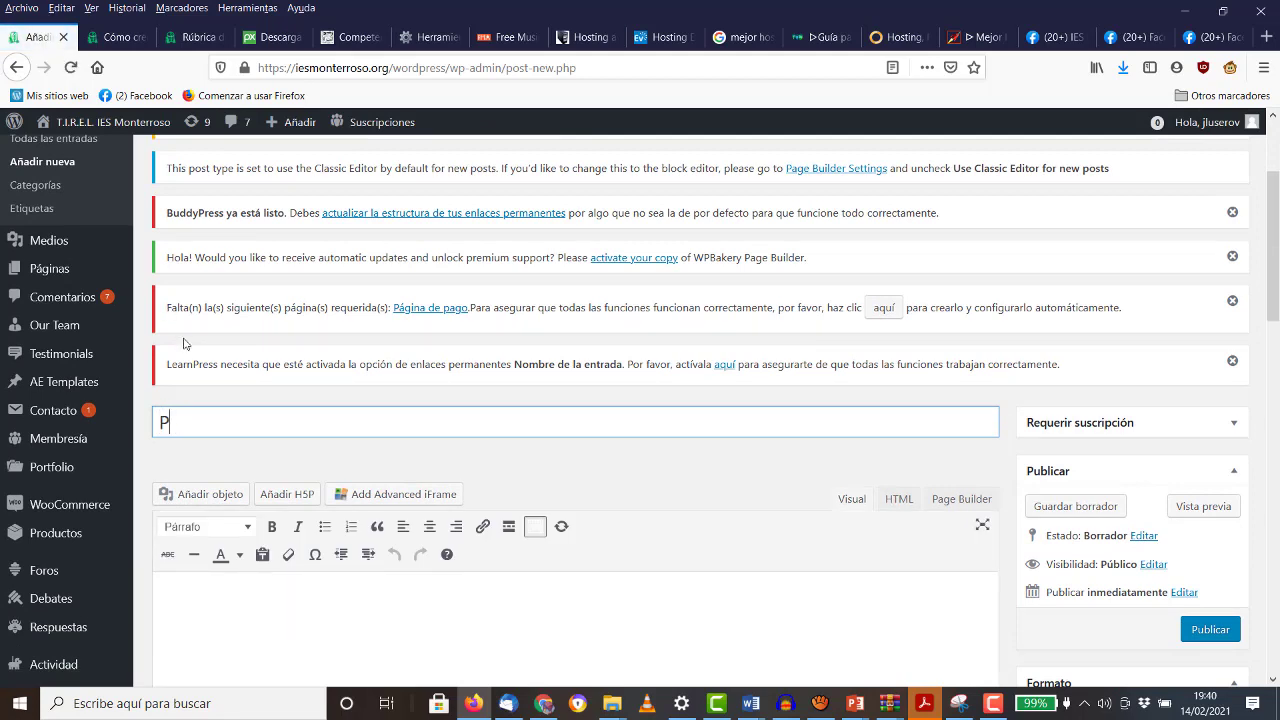
pyautogui.write('adlet de Herramient')
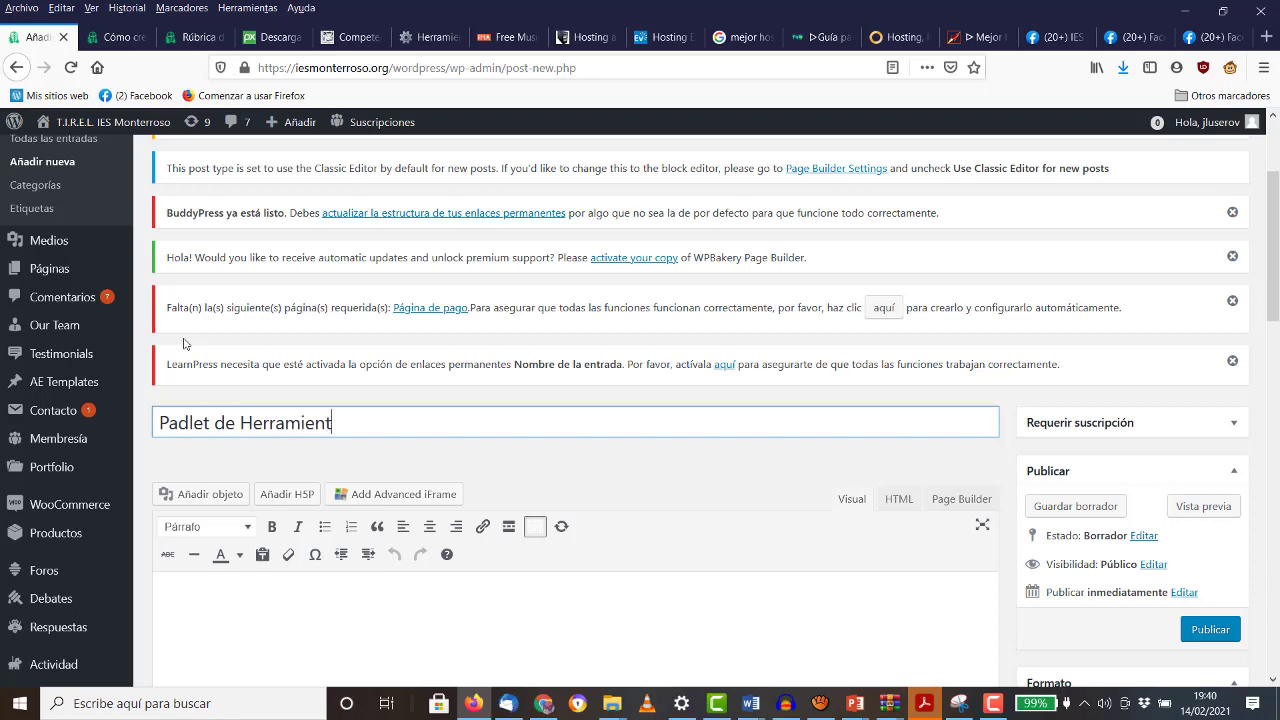
pyautogui.write('as Digitales')
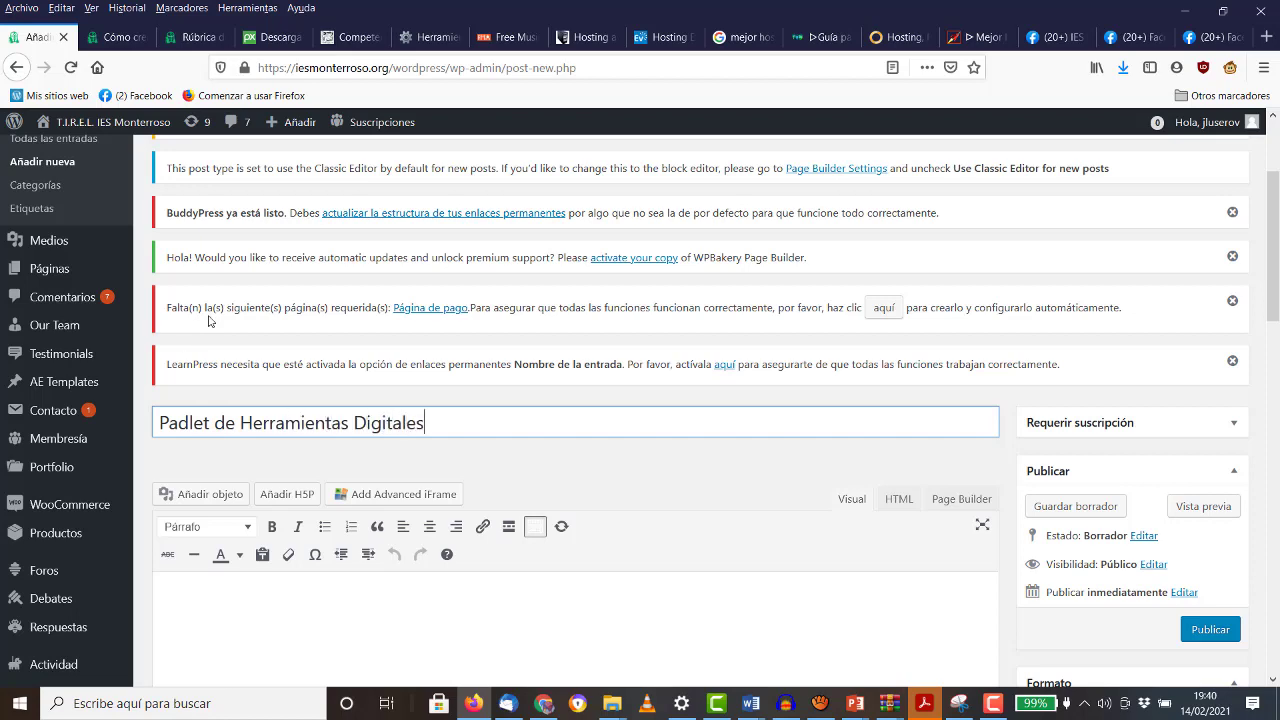
# Step: Write "Aquí tenemos un padlet de herramientas digitales:" as the post's body text
pyautogui.press('Tab')
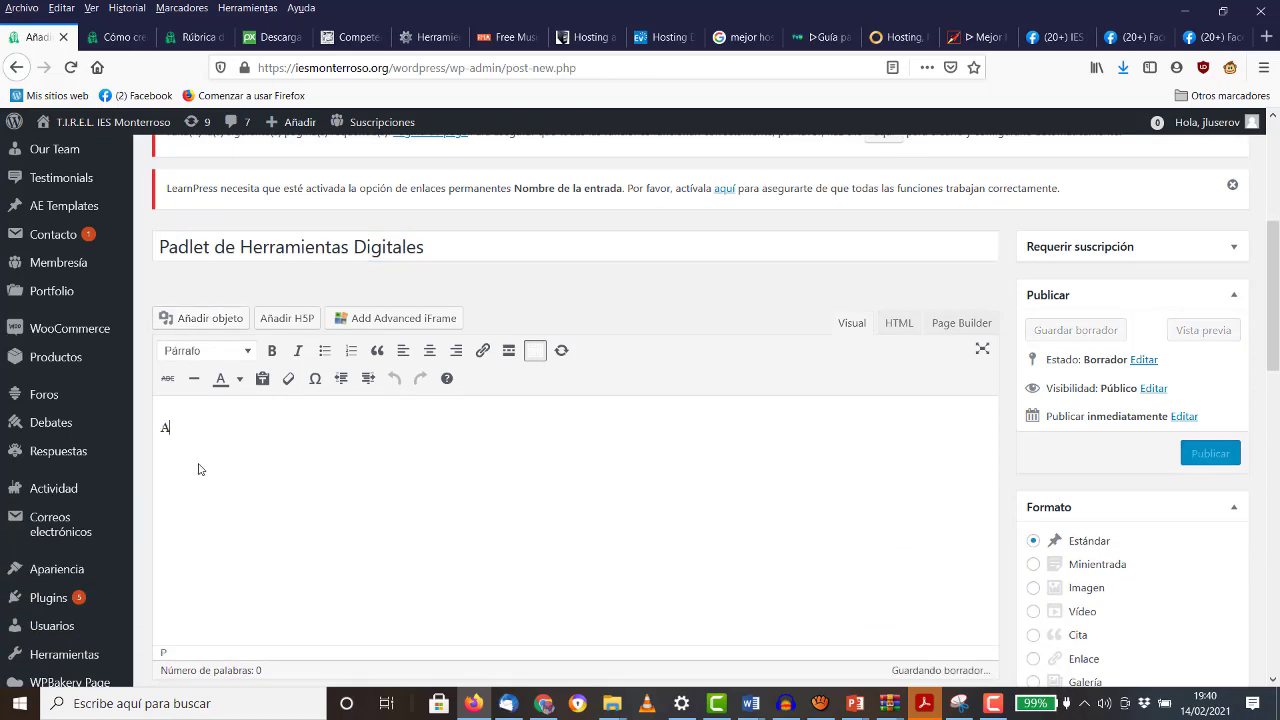
pyautogui.write('Aquí tenemos un pa')
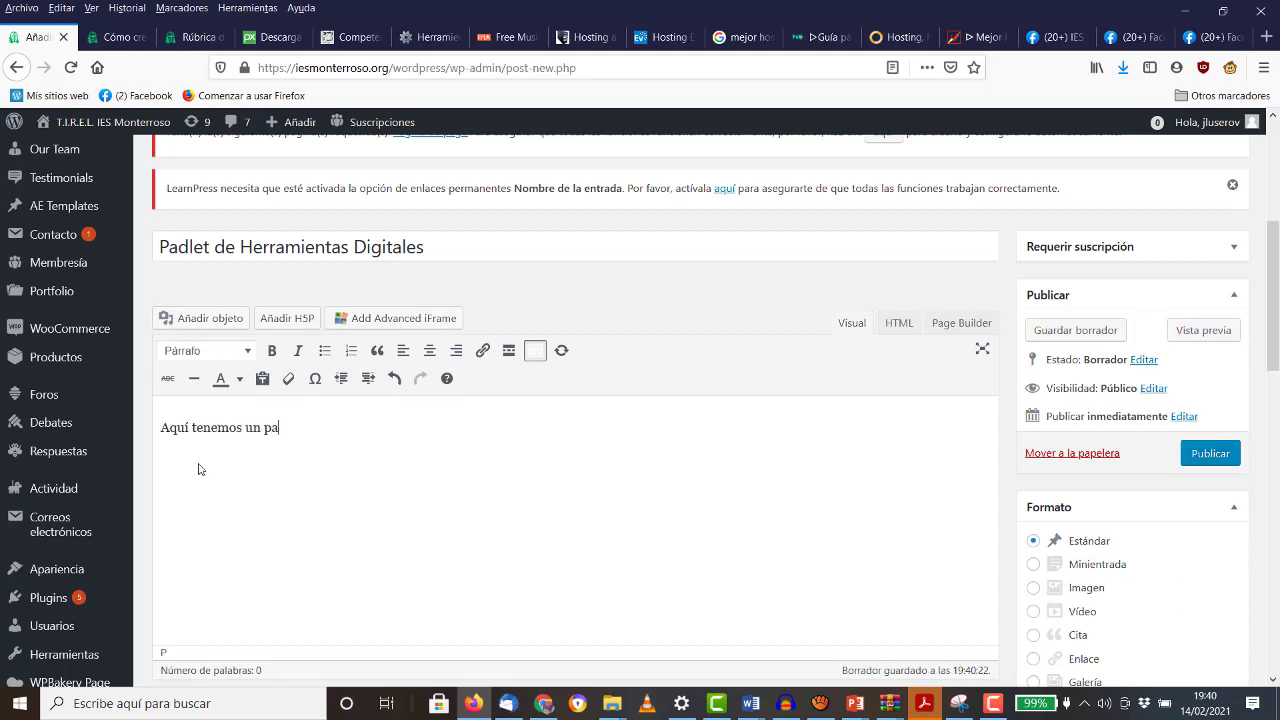
pyautogui.write('dlet de herra')
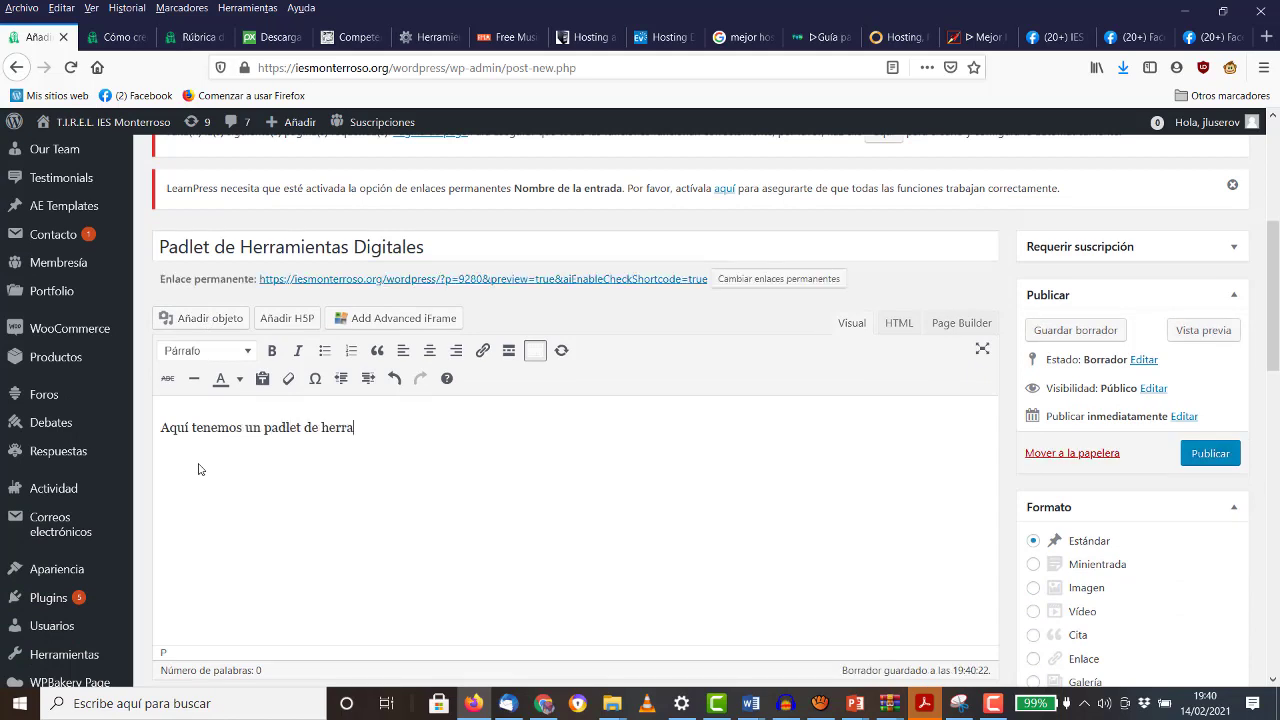
pyautogui.write('mientas digitales:')
# Step: Assign the post to the Herramientas category
pyautogui.scroll(-5, 449, 514)
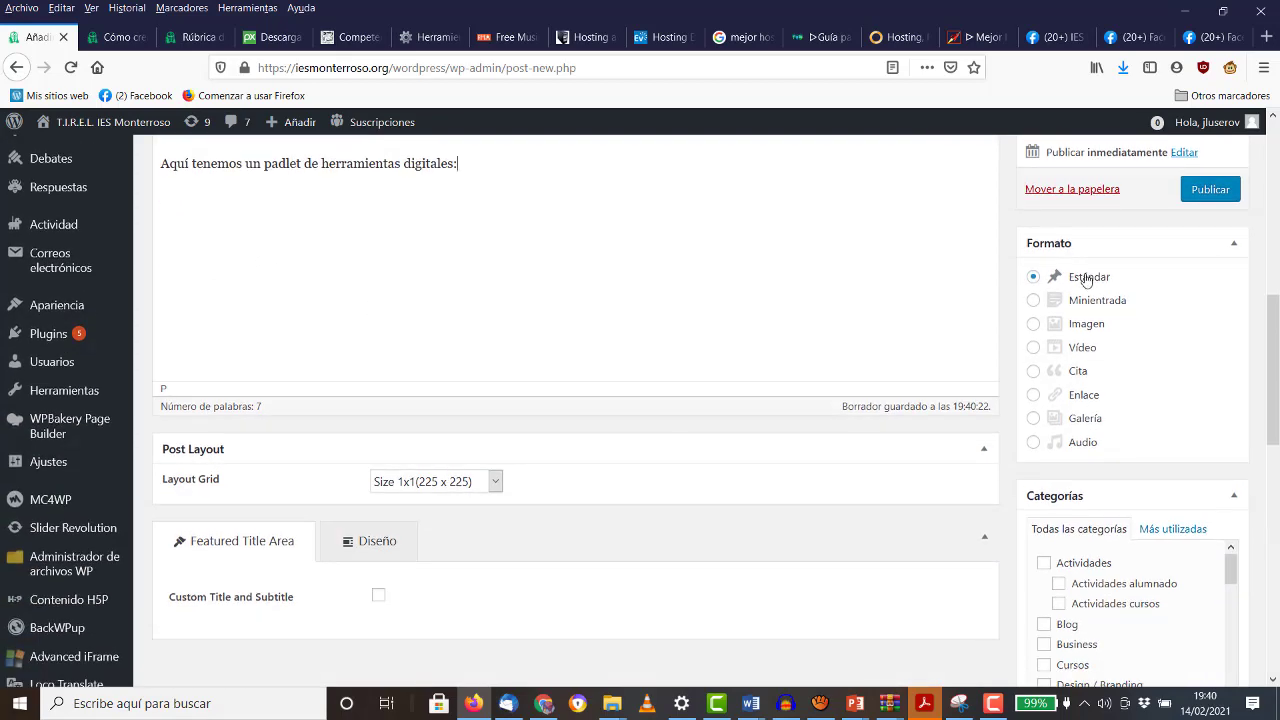
pyautogui.scroll(-5, 1047, 401)
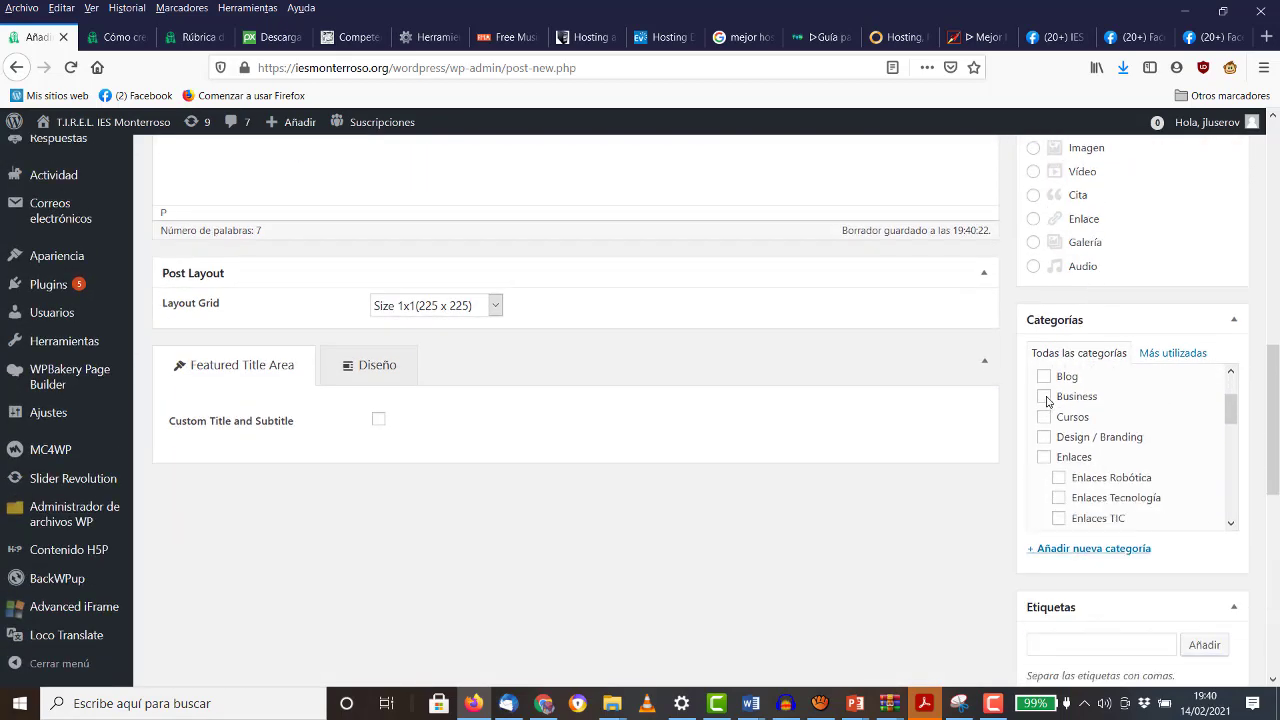
pyautogui.scroll(2, 1047, 404)
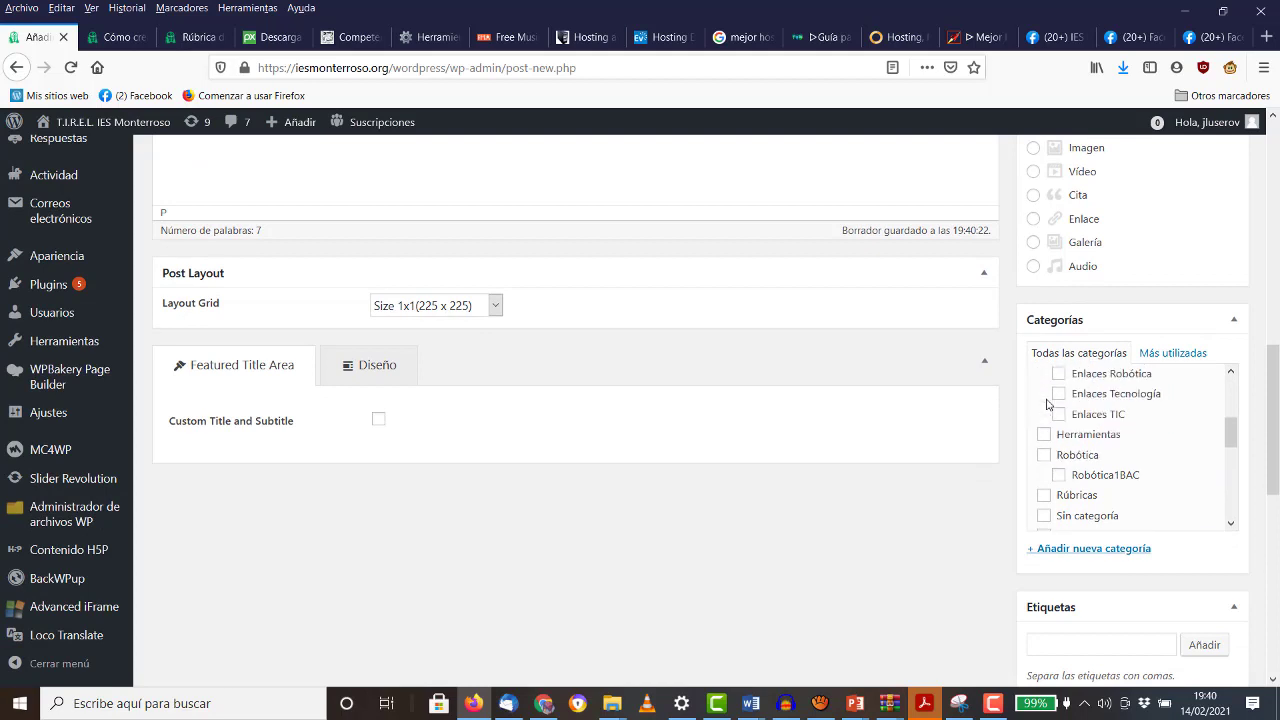
pyautogui.click(1044, 435)
# Step: Add the tags "padlet", "herramientas digitales" and "herramientas" to the post
pyautogui.scroll(-5, 1047, 435)
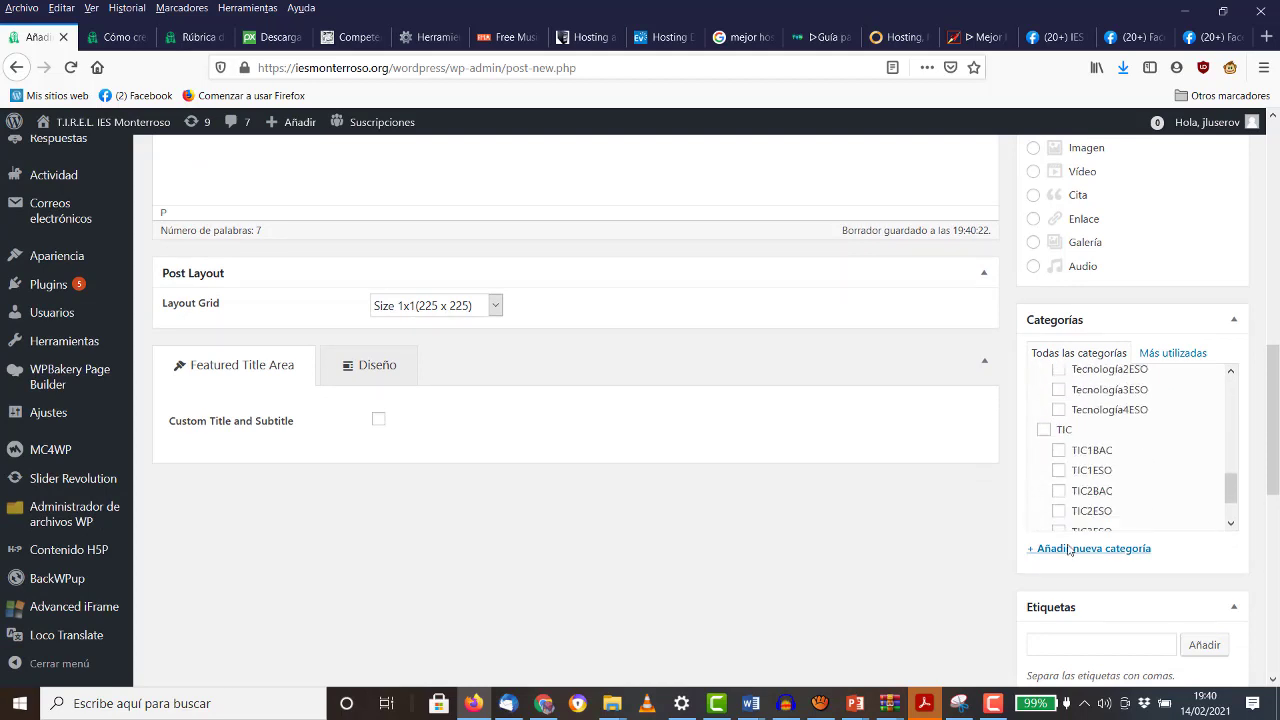
pyautogui.click(1057, 642)
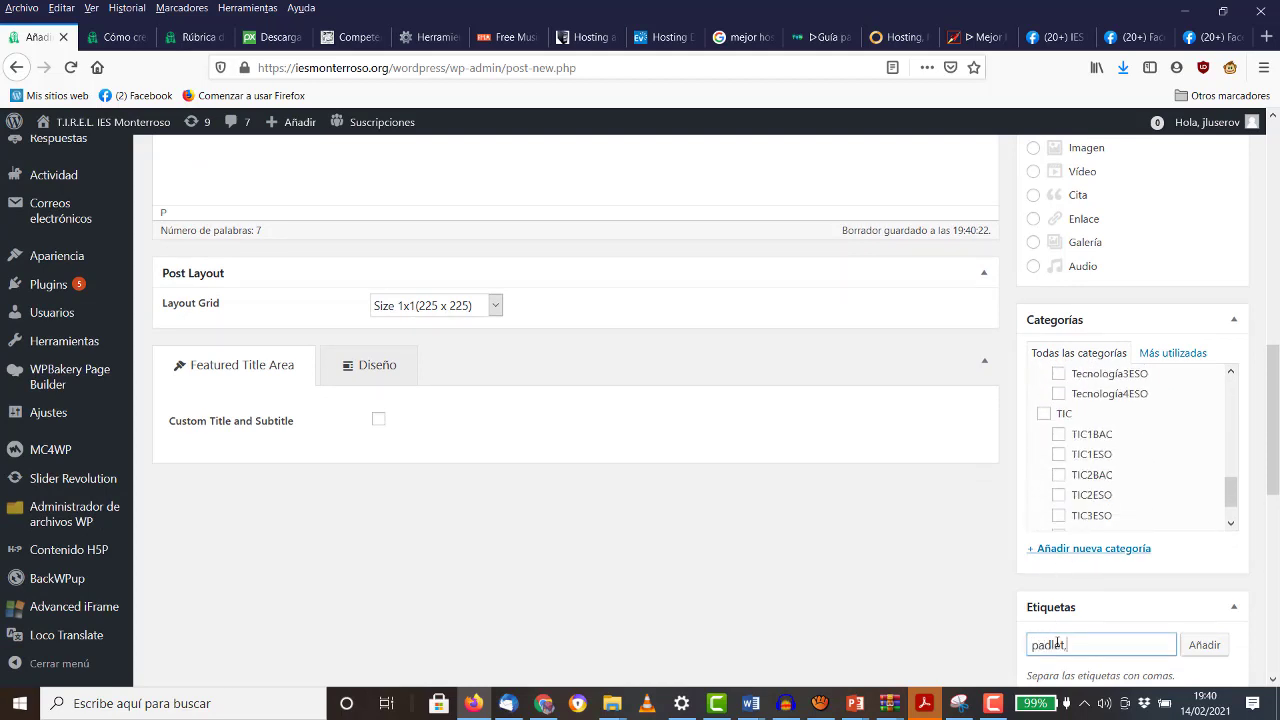
pyautogui.write('padlet, herram')
pyautogui.write('ientas digitales, herramientas')
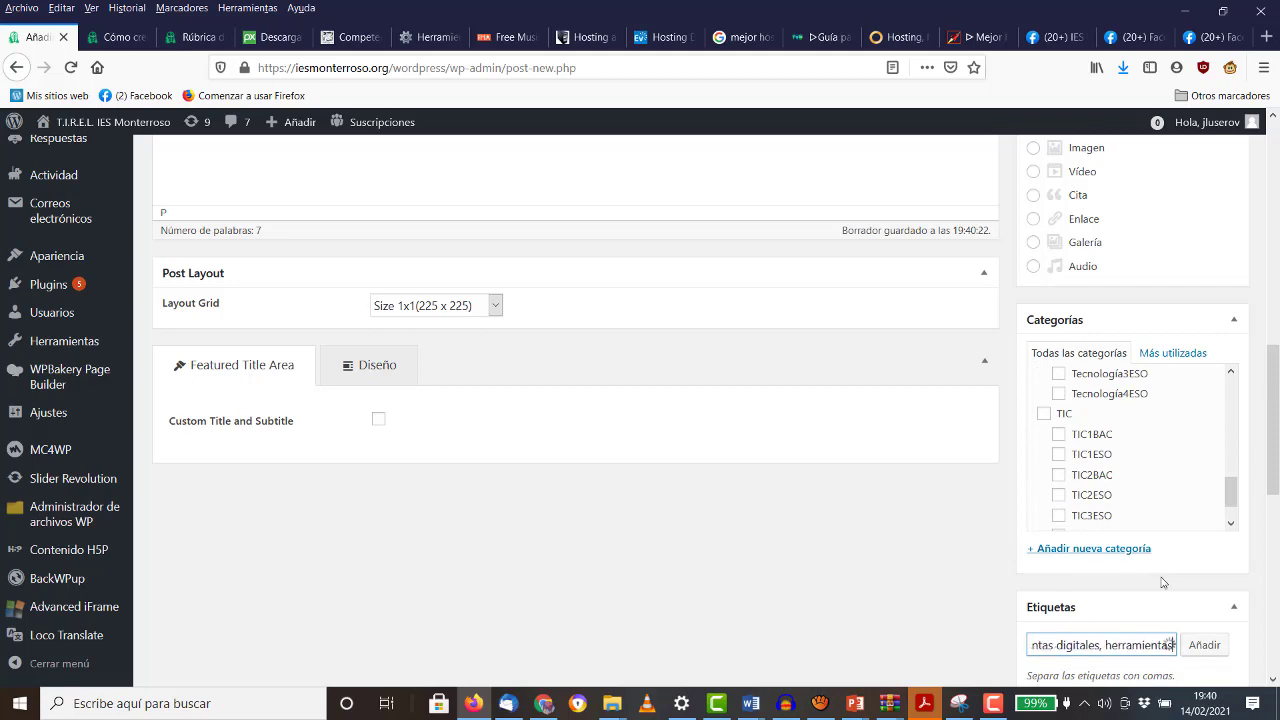
pyautogui.scroll(-2, 1163, 582)
pyautogui.click(1208, 469)
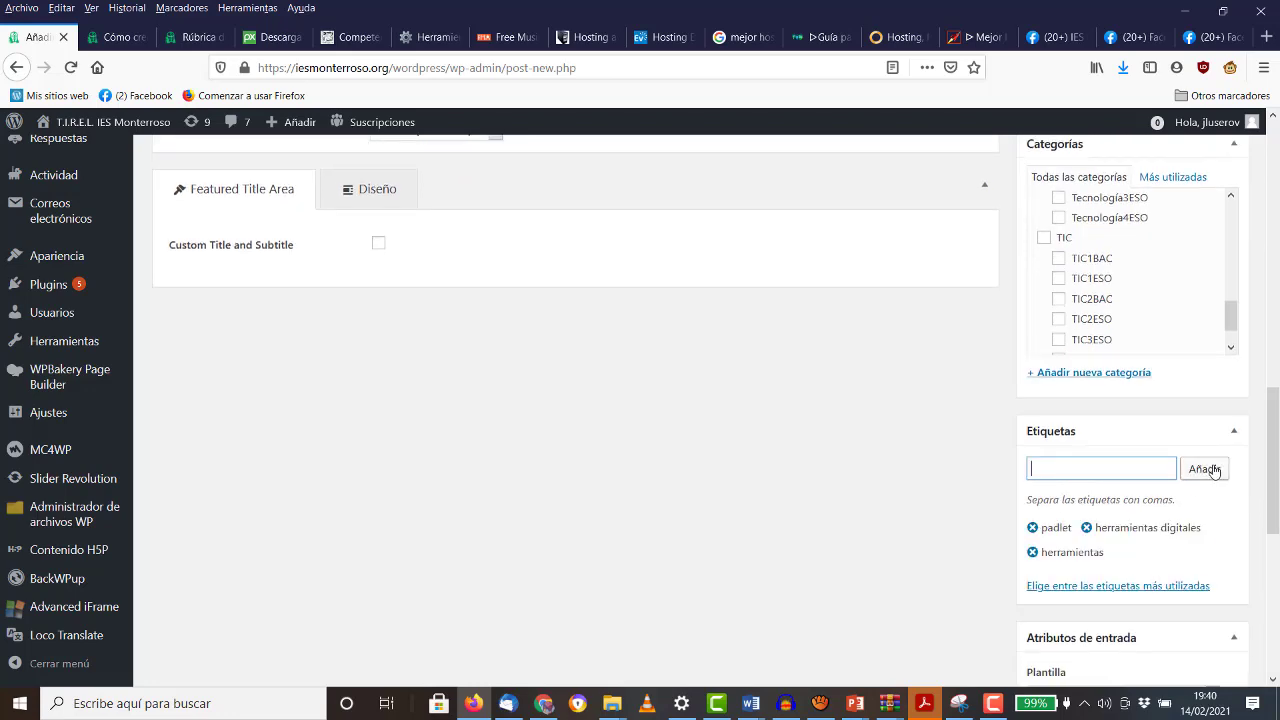
# Step: Insert an Advanced iFrame shortcode below the post's introductory sentence
pyautogui.scroll(-6, 1213, 469)
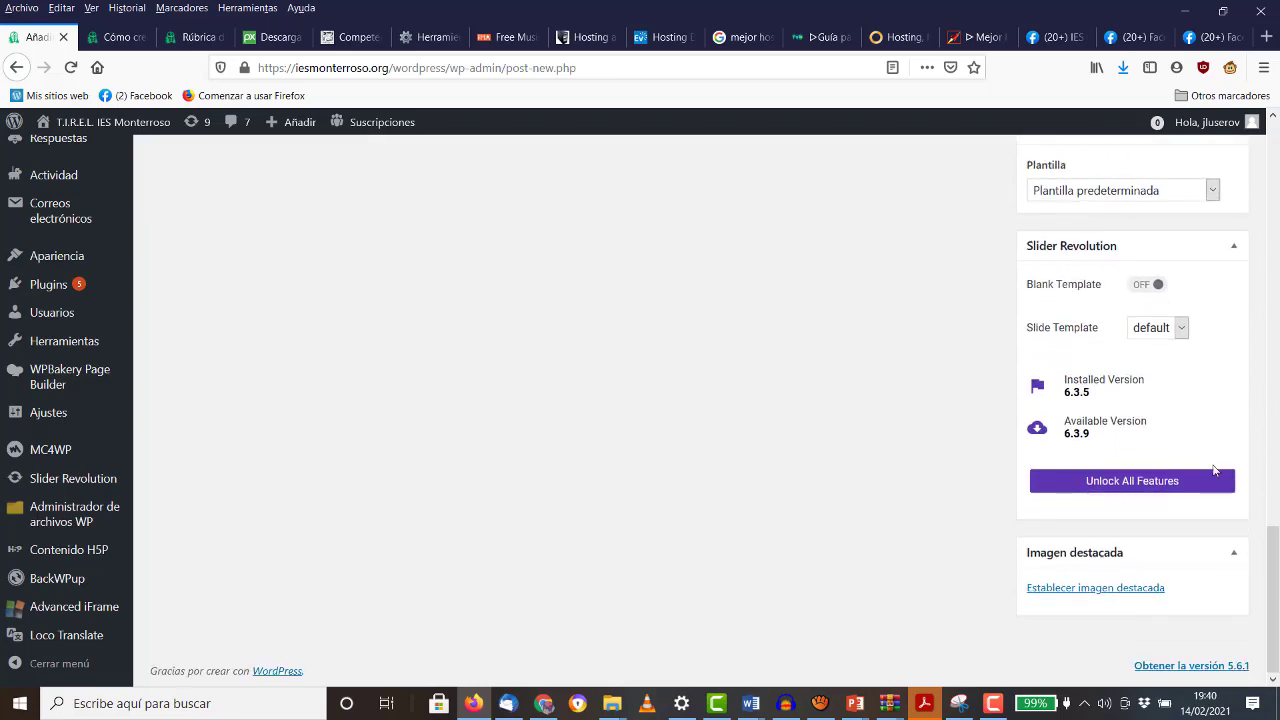
pyautogui.scroll(10, 1213, 469)
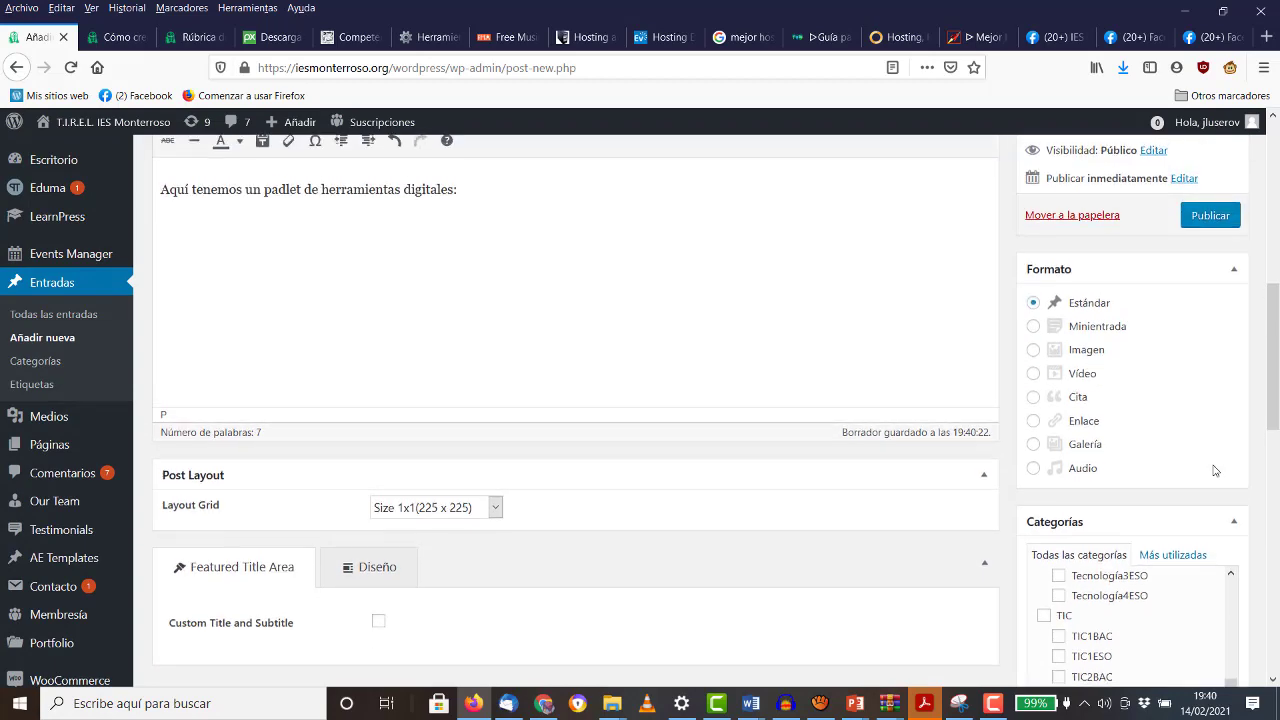
pyautogui.scroll(1, 1215, 470)
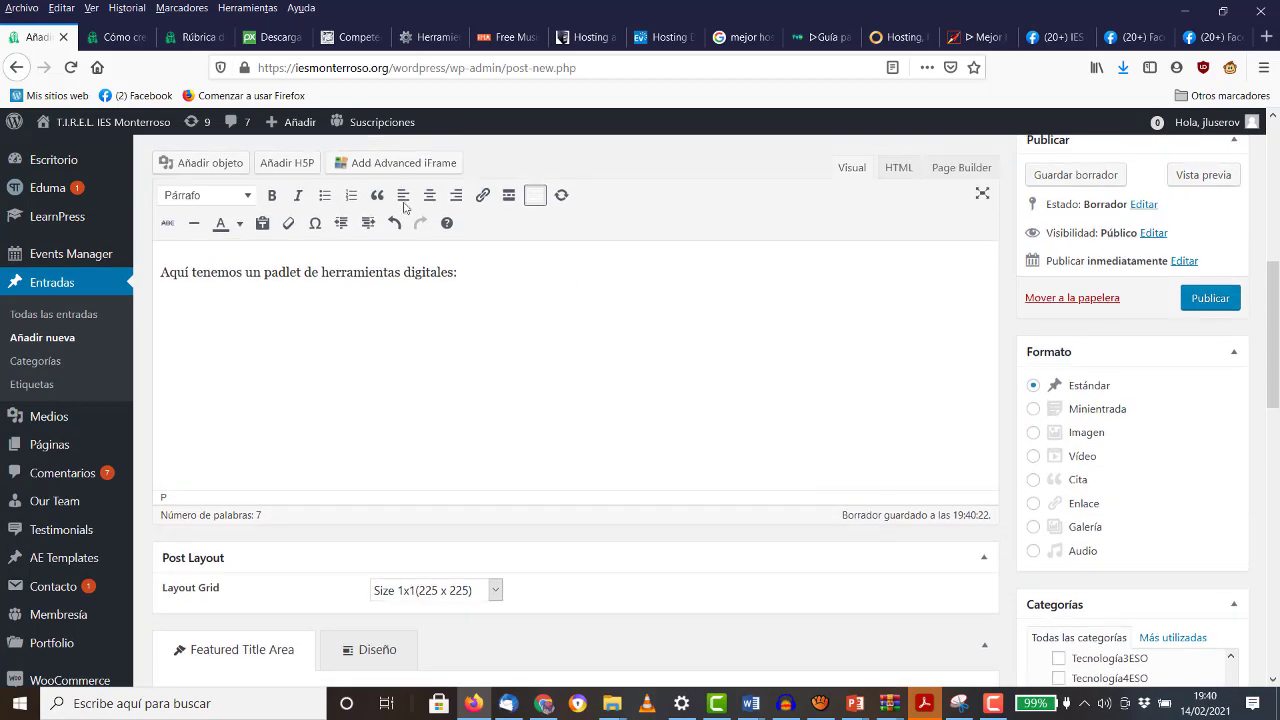
pyautogui.click(404, 163)
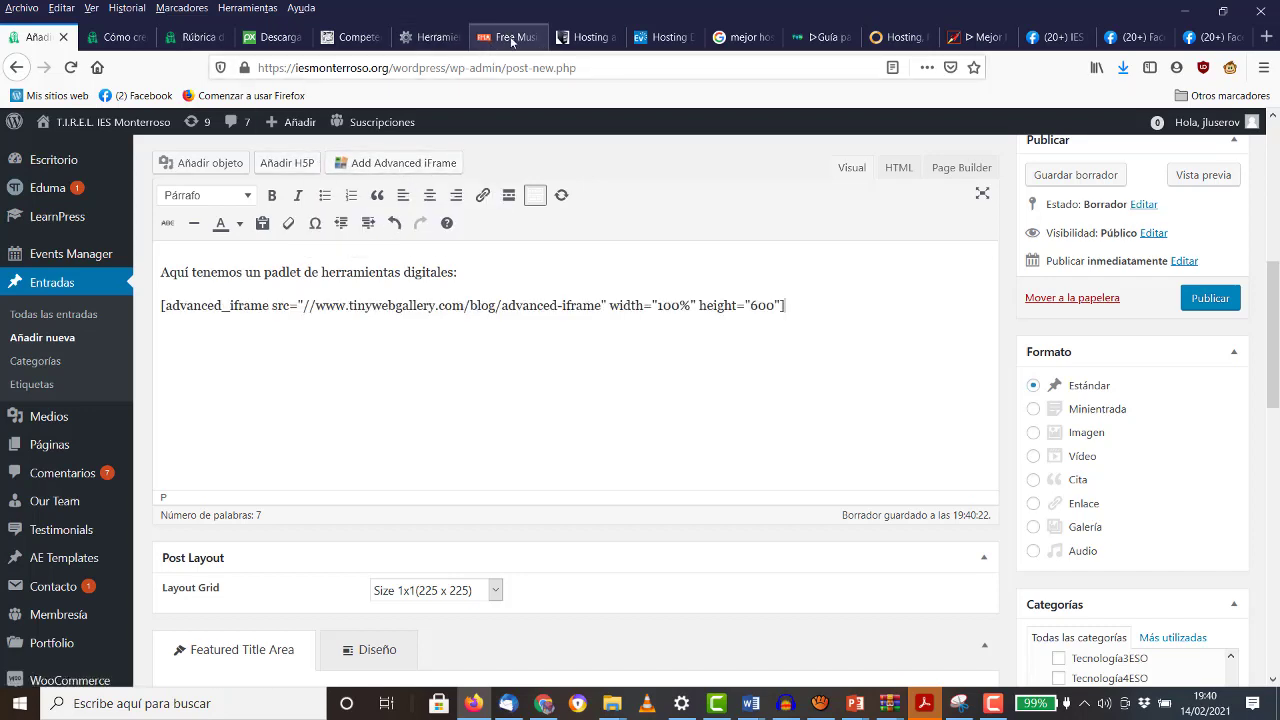
pyautogui.click(433, 40)
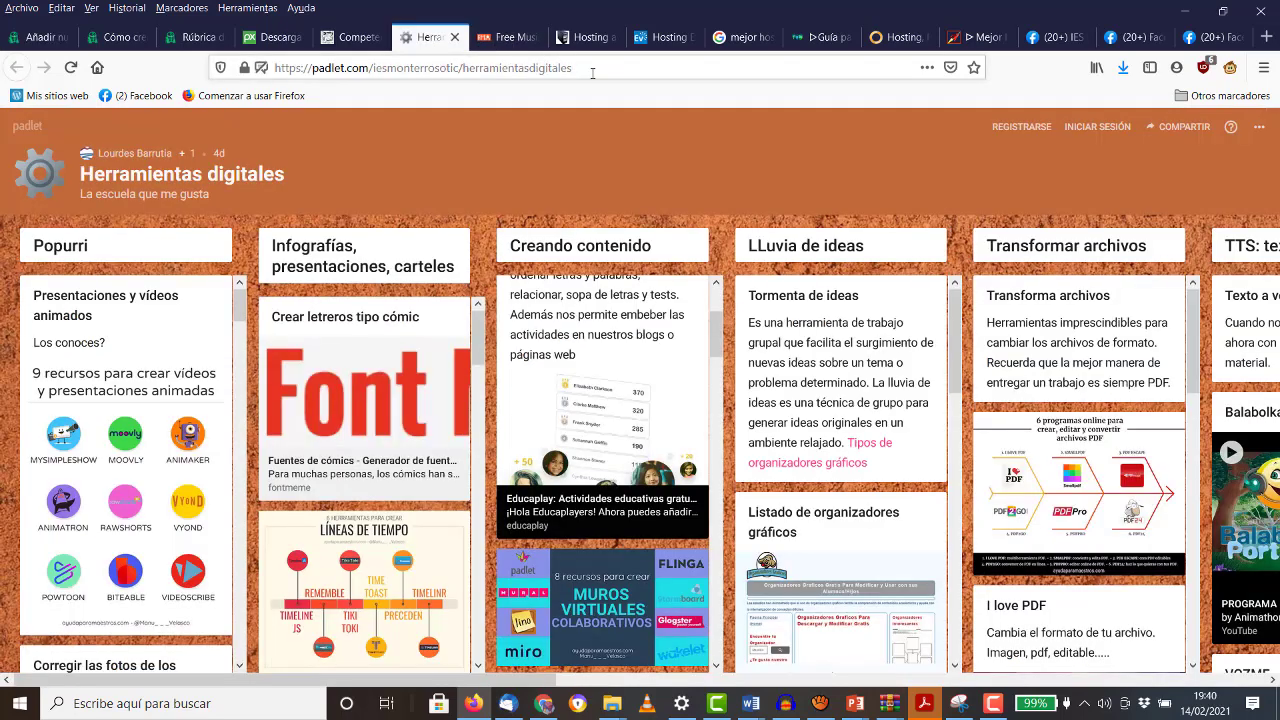
pyautogui.click(592, 72)
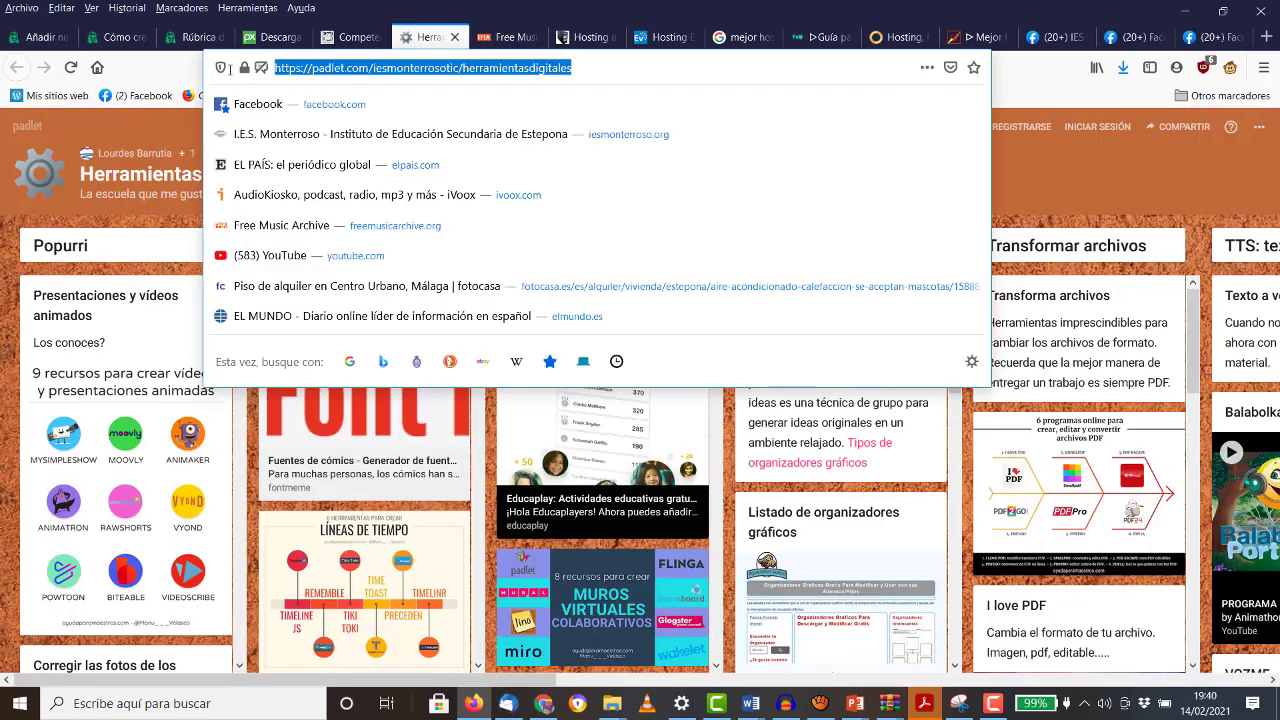
pyautogui.click(40, 37)
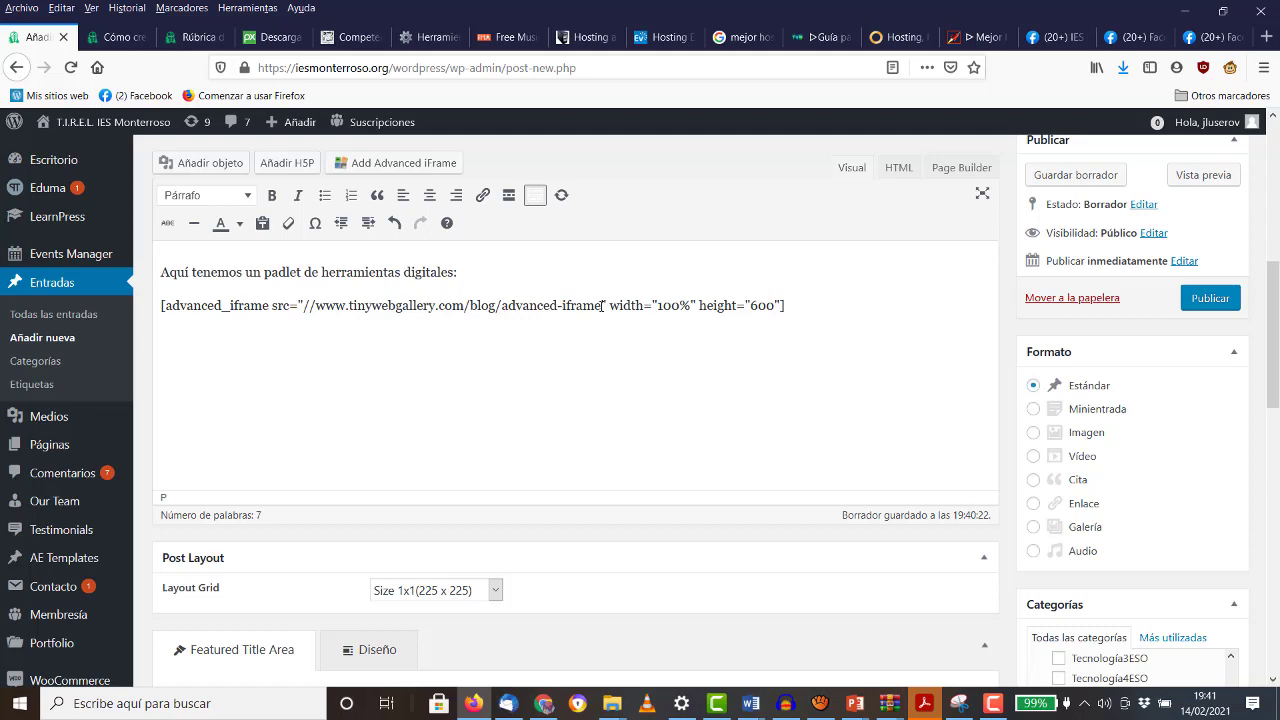
pyautogui.moveTo(546, 307); pyautogui.dragTo(310, 324)
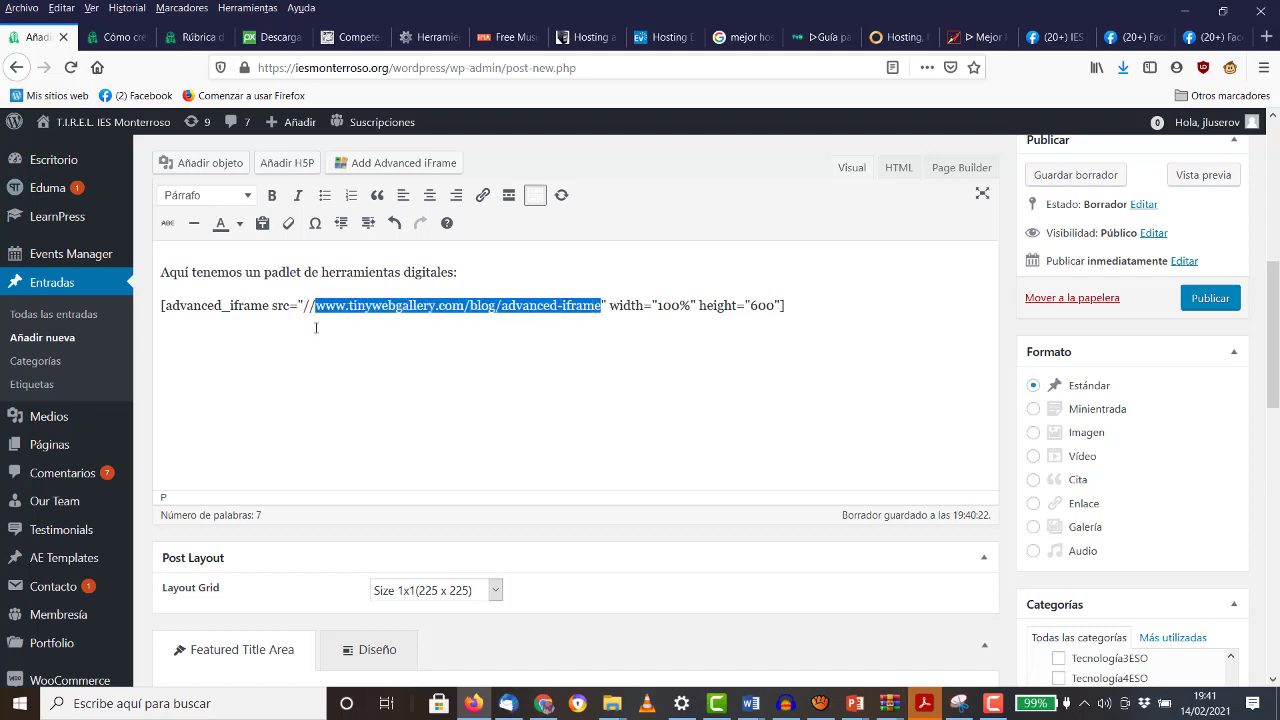
pyautogui.moveTo(316, 327); pyautogui.dragTo(305, 326)
pyautogui.hotkey('ctrl', 'v')
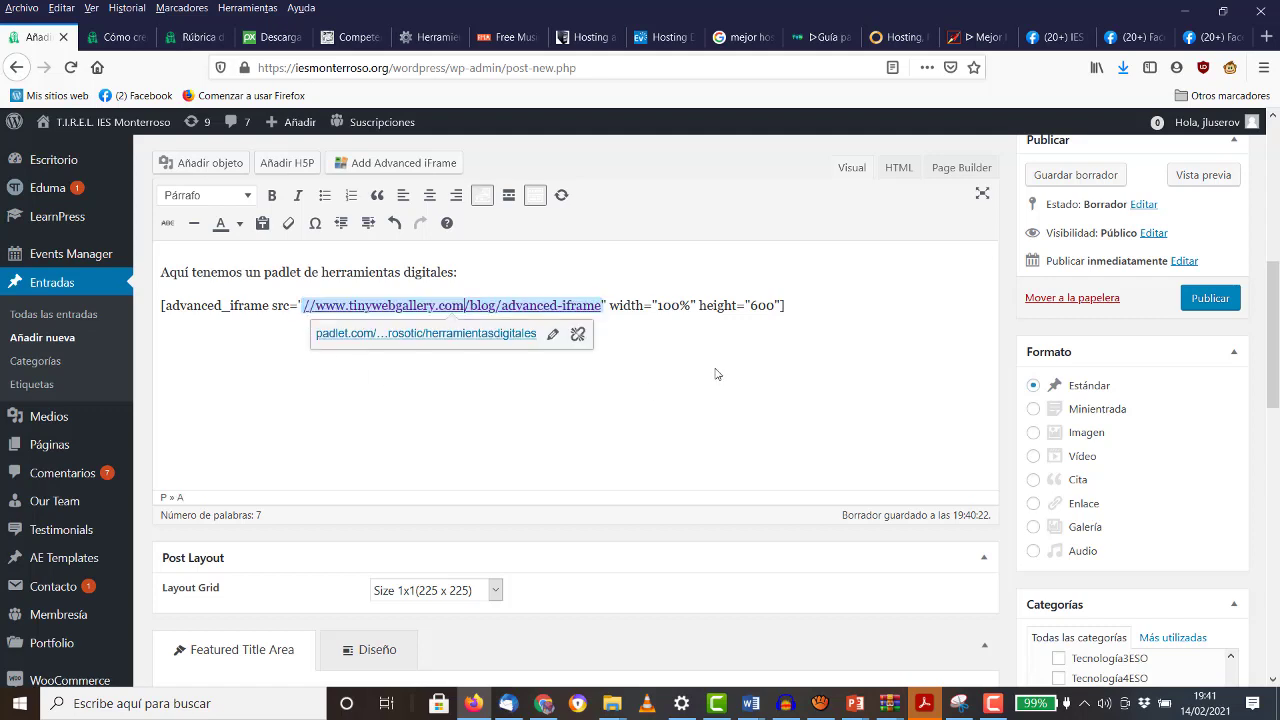
# Step: Publish the post, reload the public site and check the entries under its Herramientas menu
pyautogui.click(1205, 298)
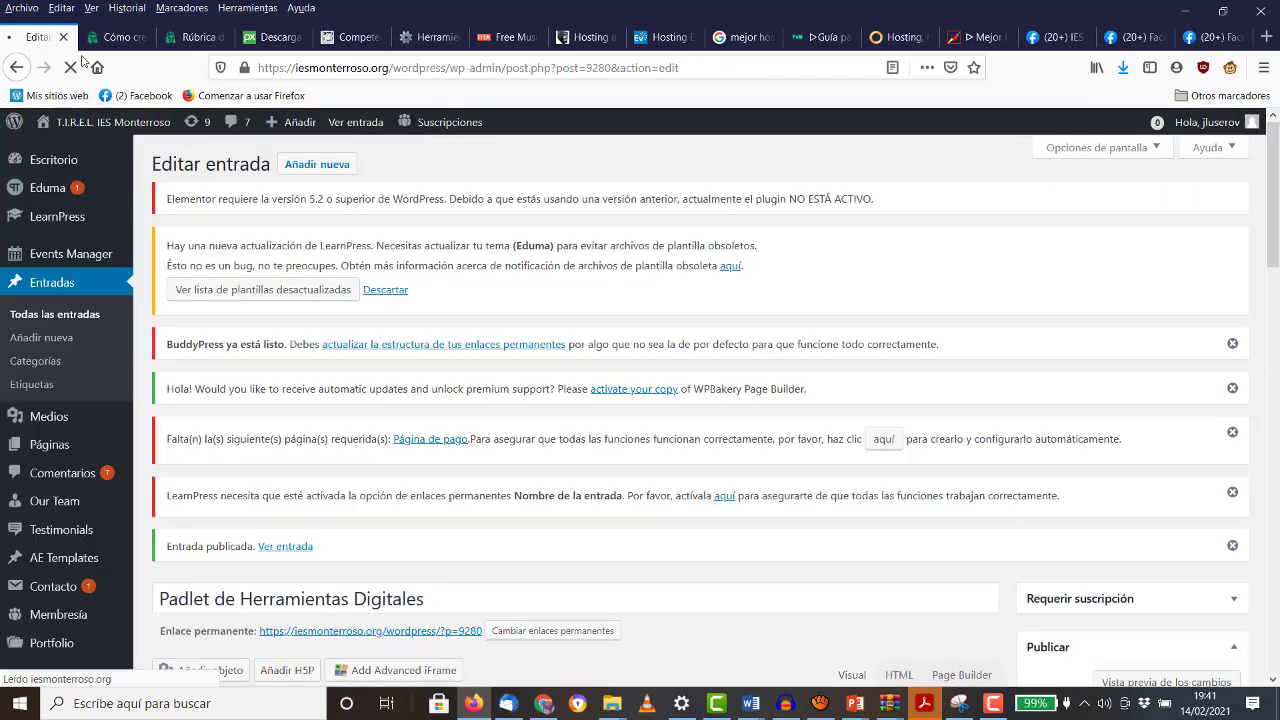
pyautogui.click(115, 37)
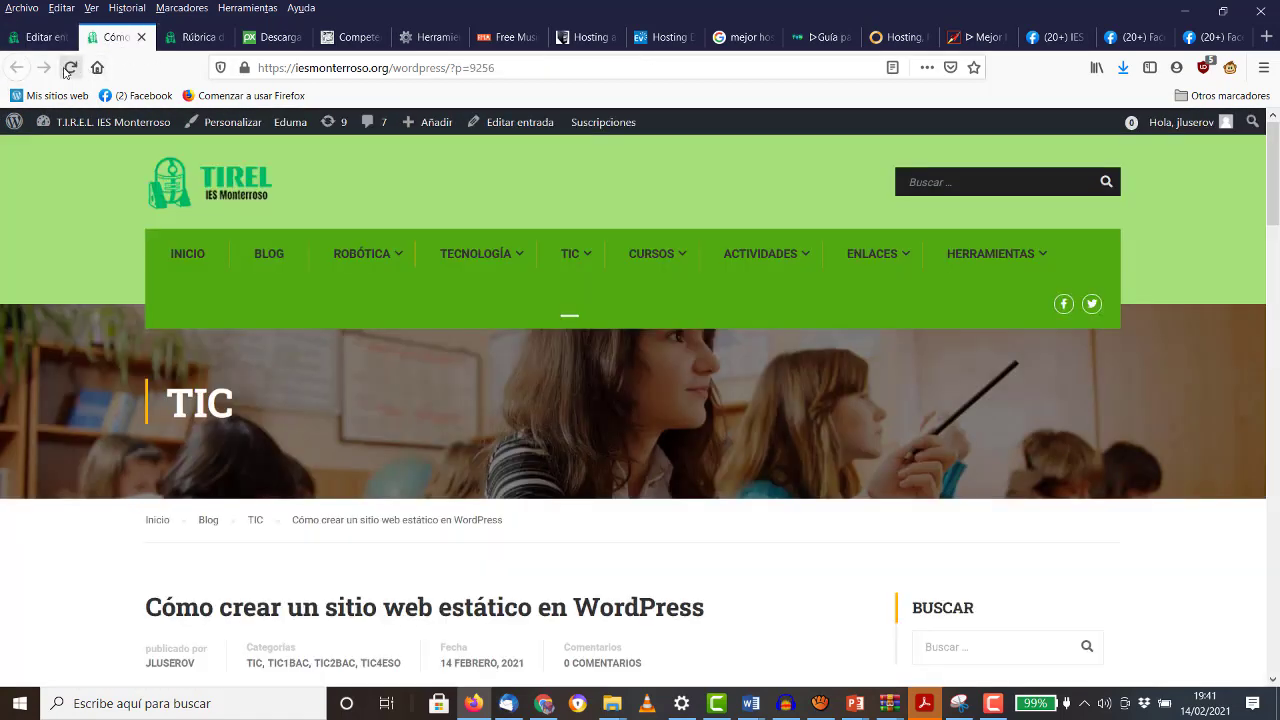
pyautogui.click(66, 68)
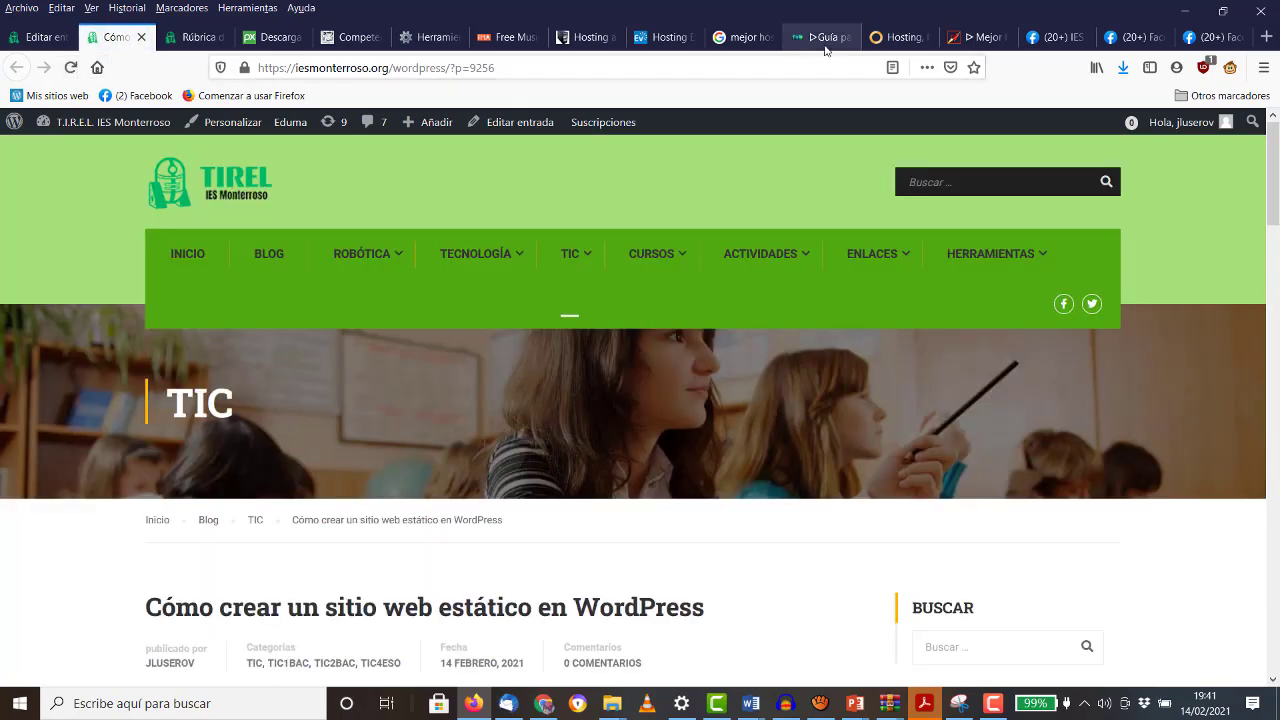
pyautogui.moveTo(1023, 259)
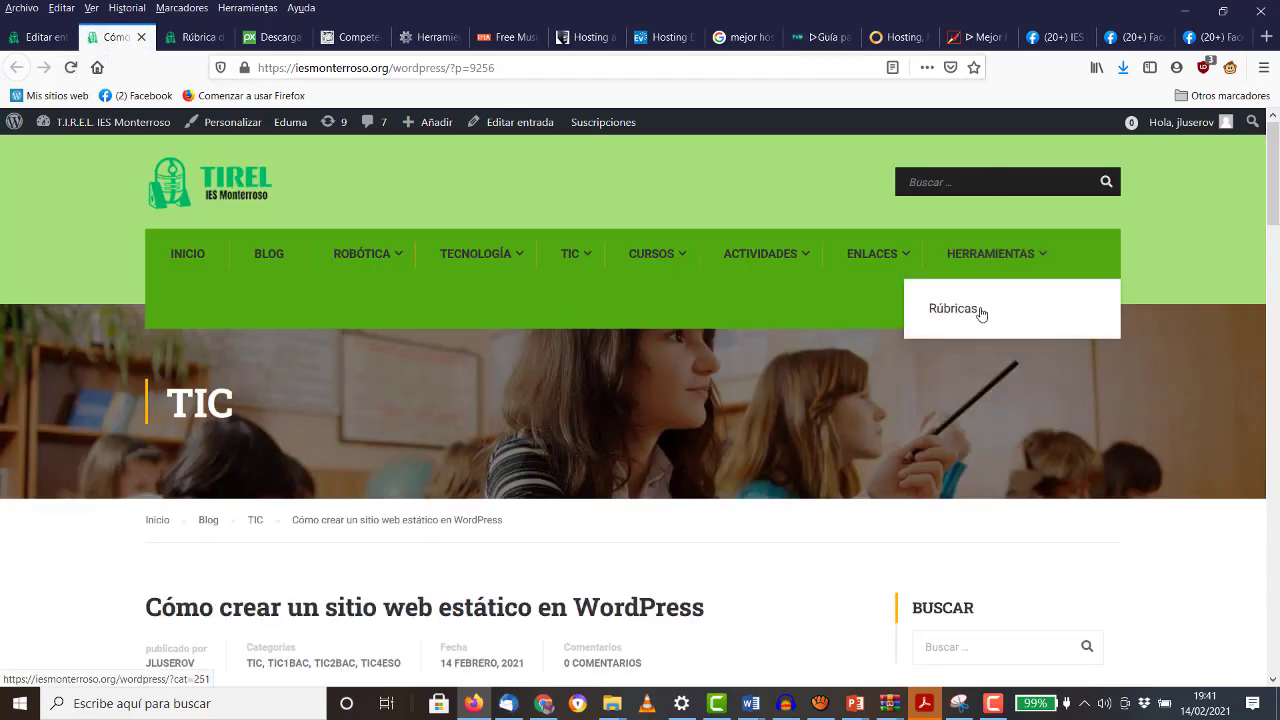
pyautogui.click(40, 37)
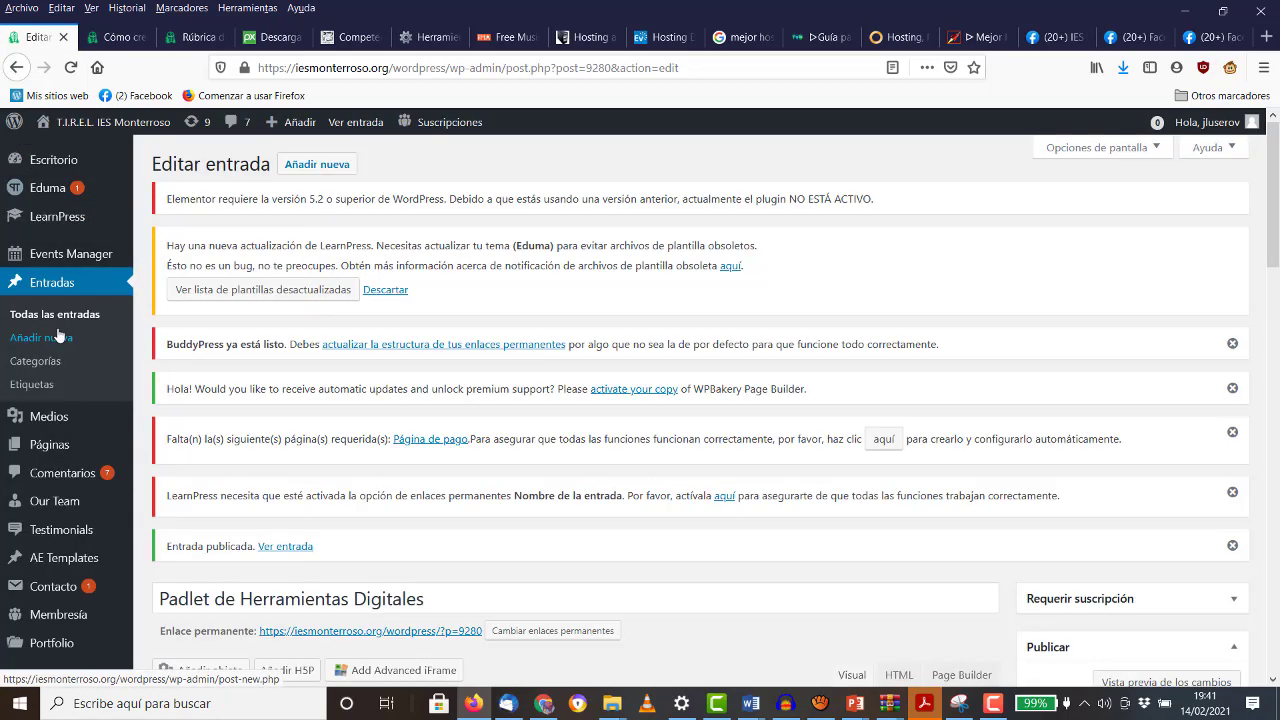
pyautogui.click(115, 37)
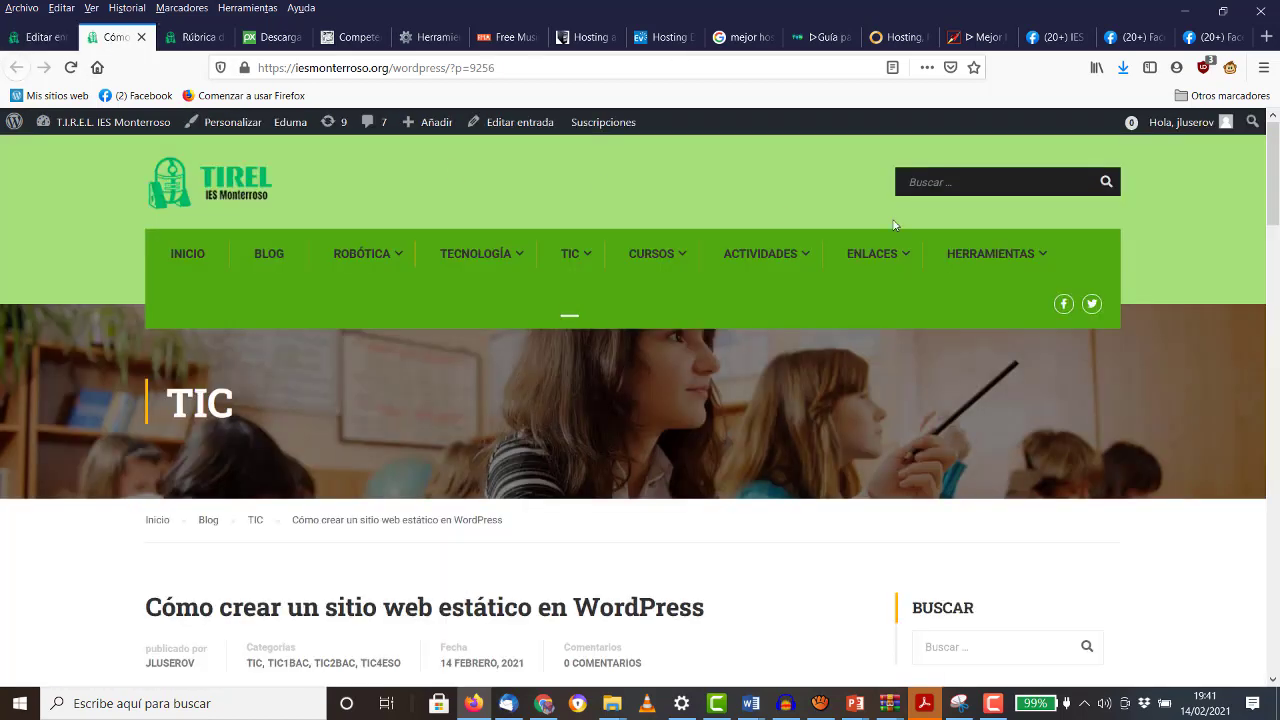
pyautogui.moveTo(1042, 264)
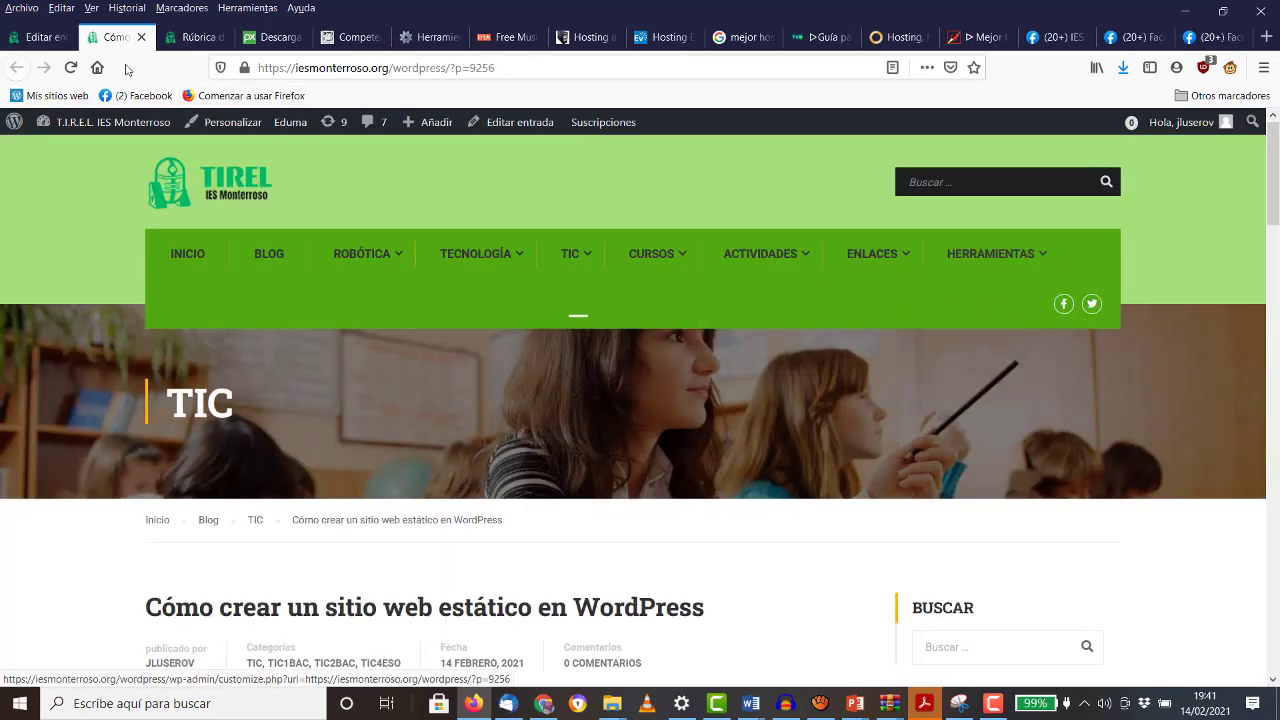
# Step: Review the published post's categories, tags and attributes in the editor, and update the post
pyautogui.click(36, 40)
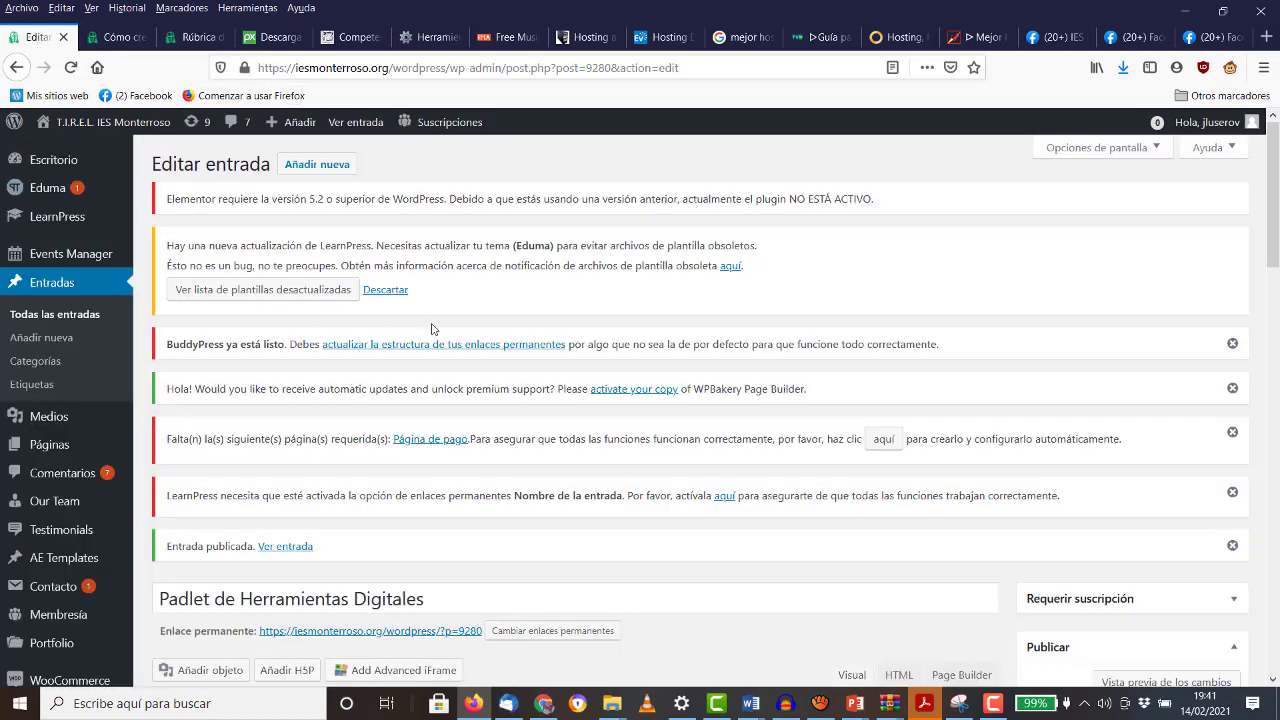
pyautogui.scroll(-9, 432, 329)
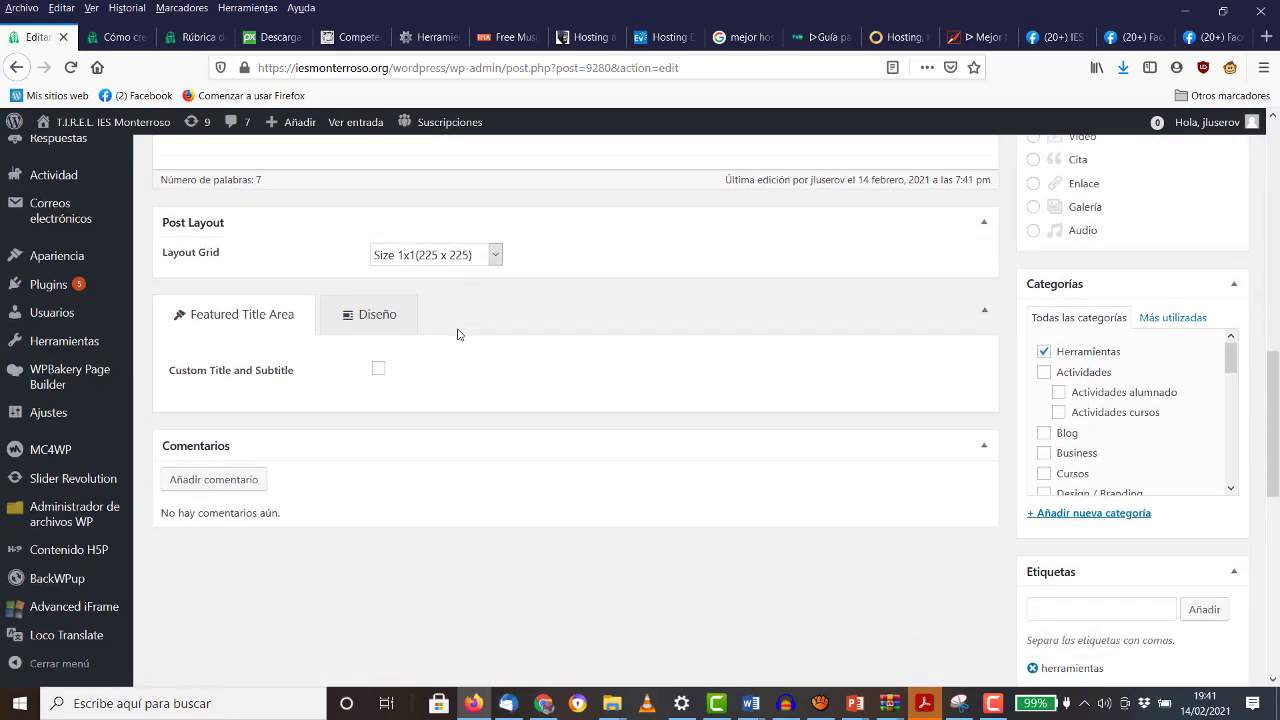
pyautogui.scroll(-1, 458, 334)
pyautogui.moveTo(1230, 322); pyautogui.dragTo(1238, 458)
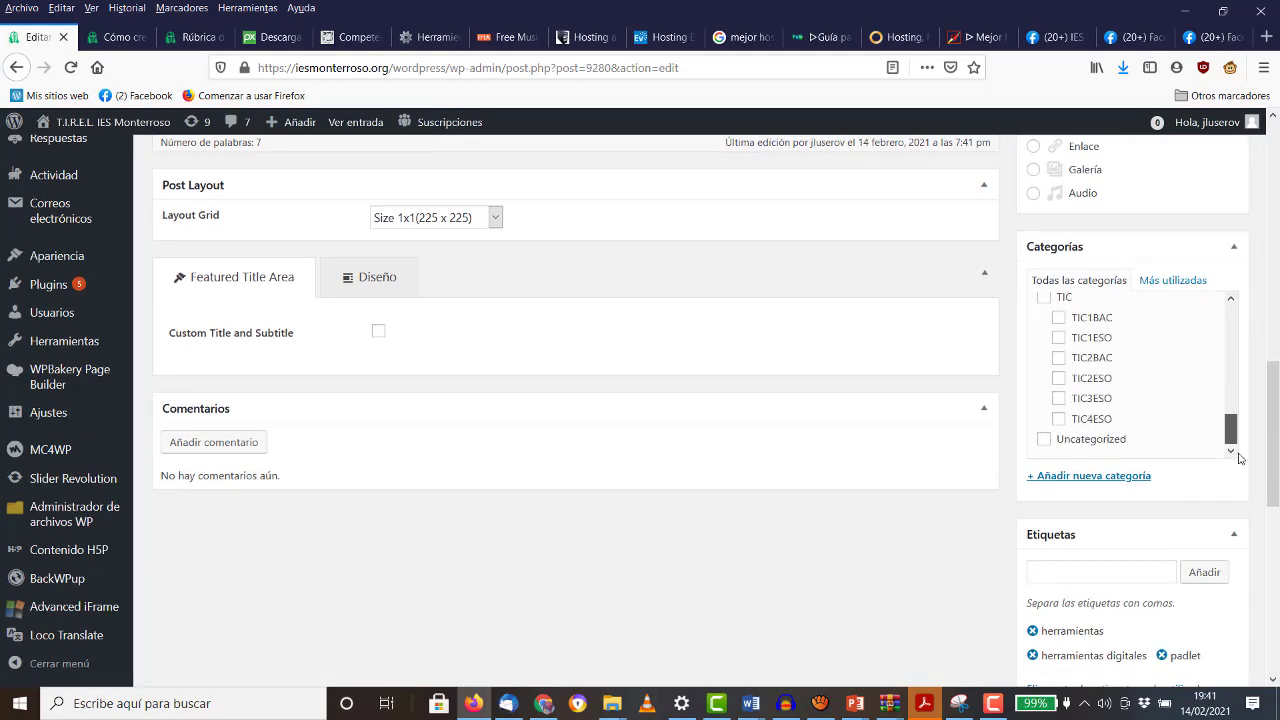
pyautogui.scroll(-2, 1181, 534)
pyautogui.scroll(-6, 1181, 534)
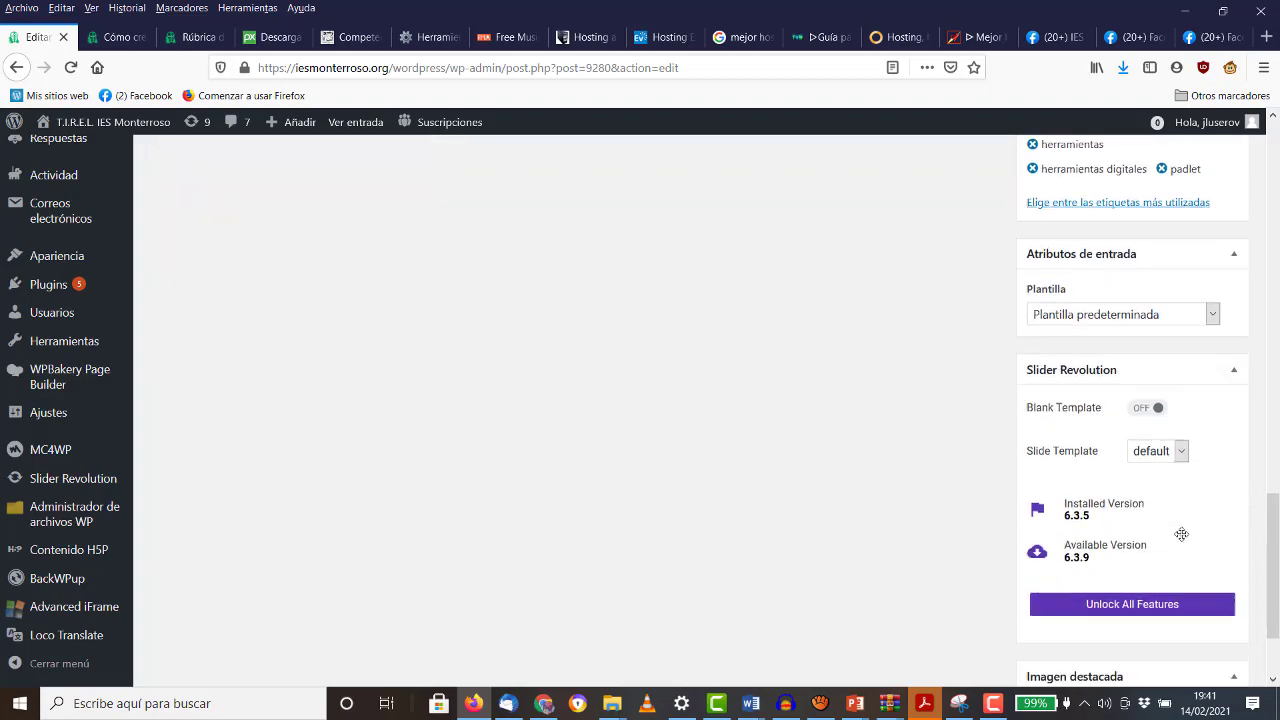
pyautogui.scroll(15, 1181, 540)
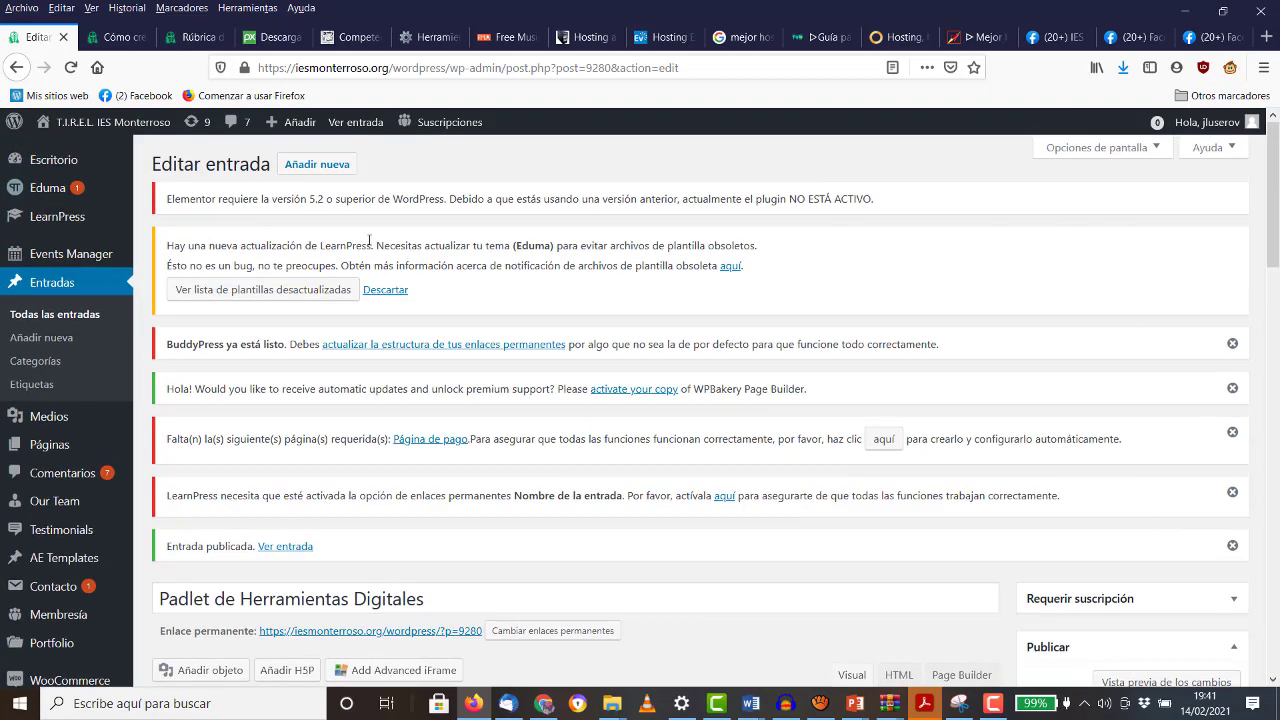
pyautogui.scroll(-4, 370, 240)
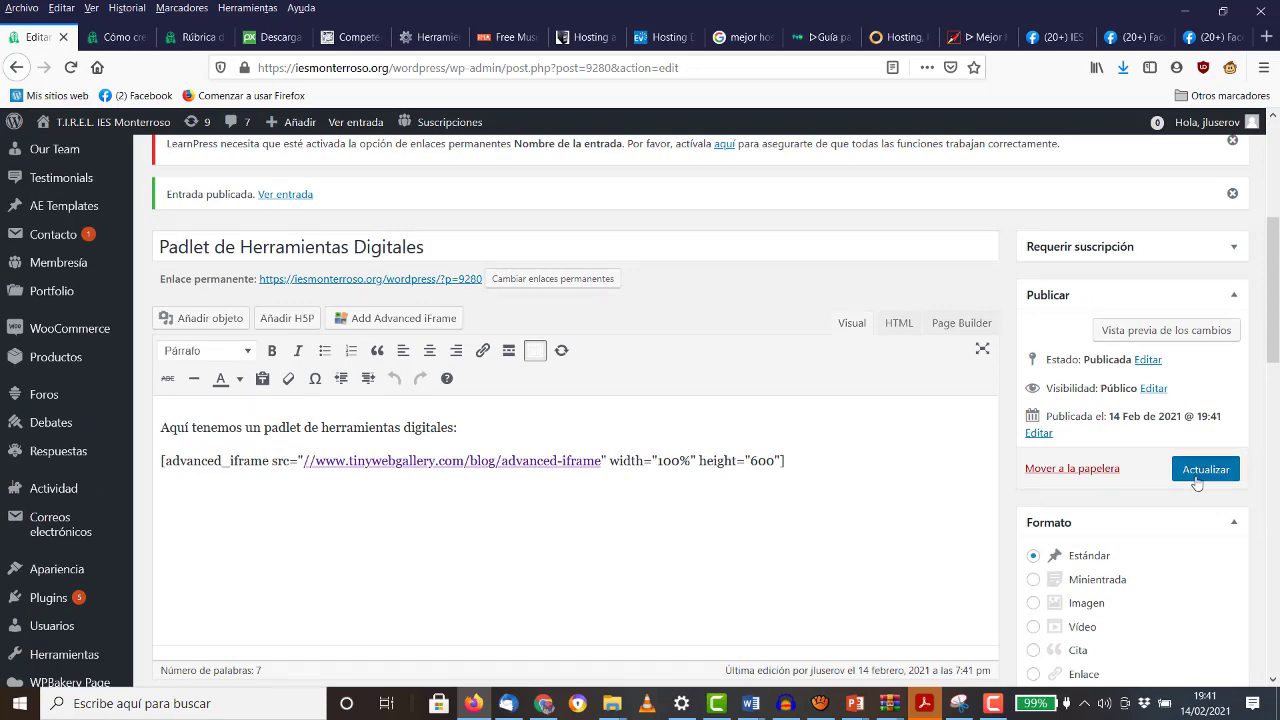
# Step: Open the public site's Inicio page and check the entries under Herramientas again
pyautogui.click(120, 38)
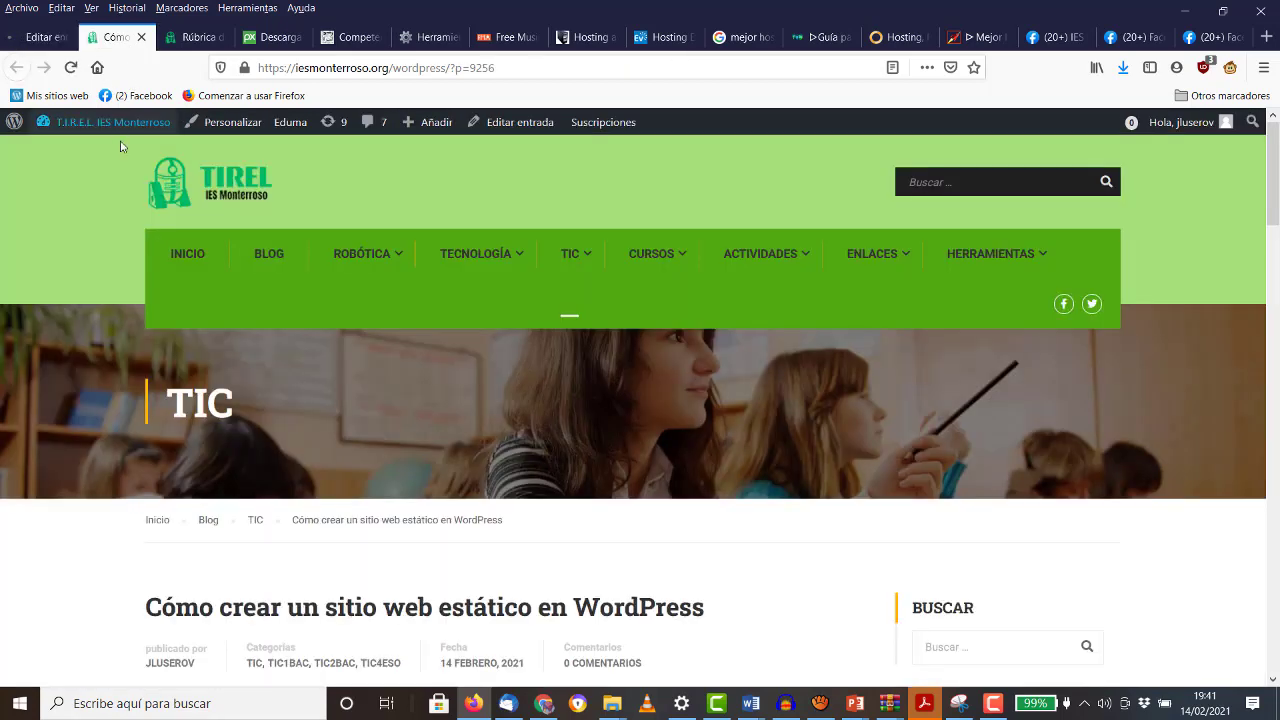
pyautogui.click(184, 260)
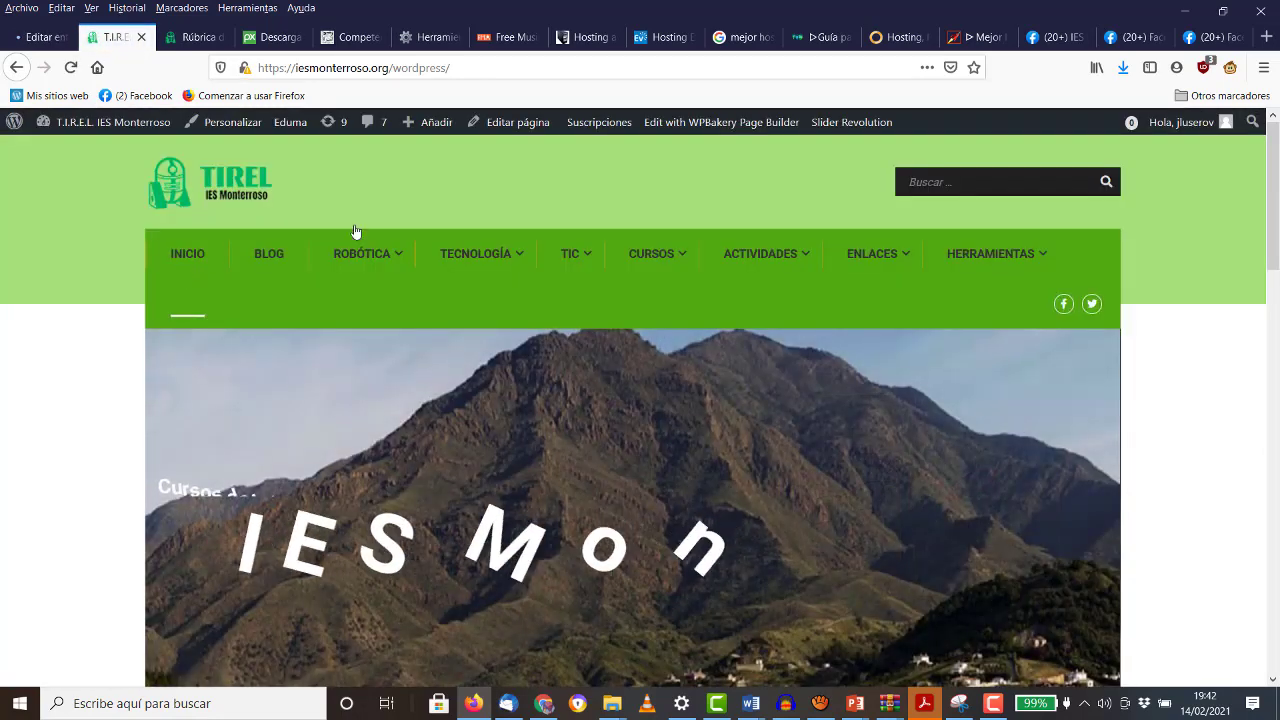
pyautogui.moveTo(962, 259)
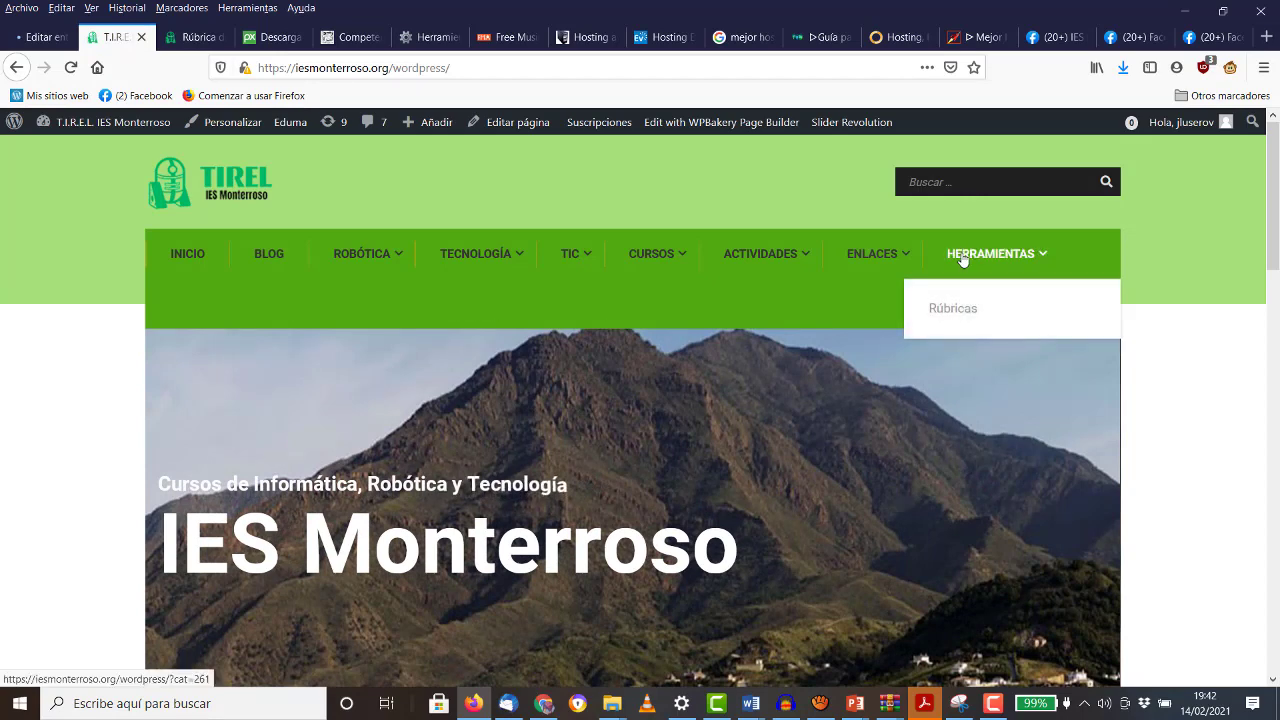
pyautogui.moveTo(777, 257)
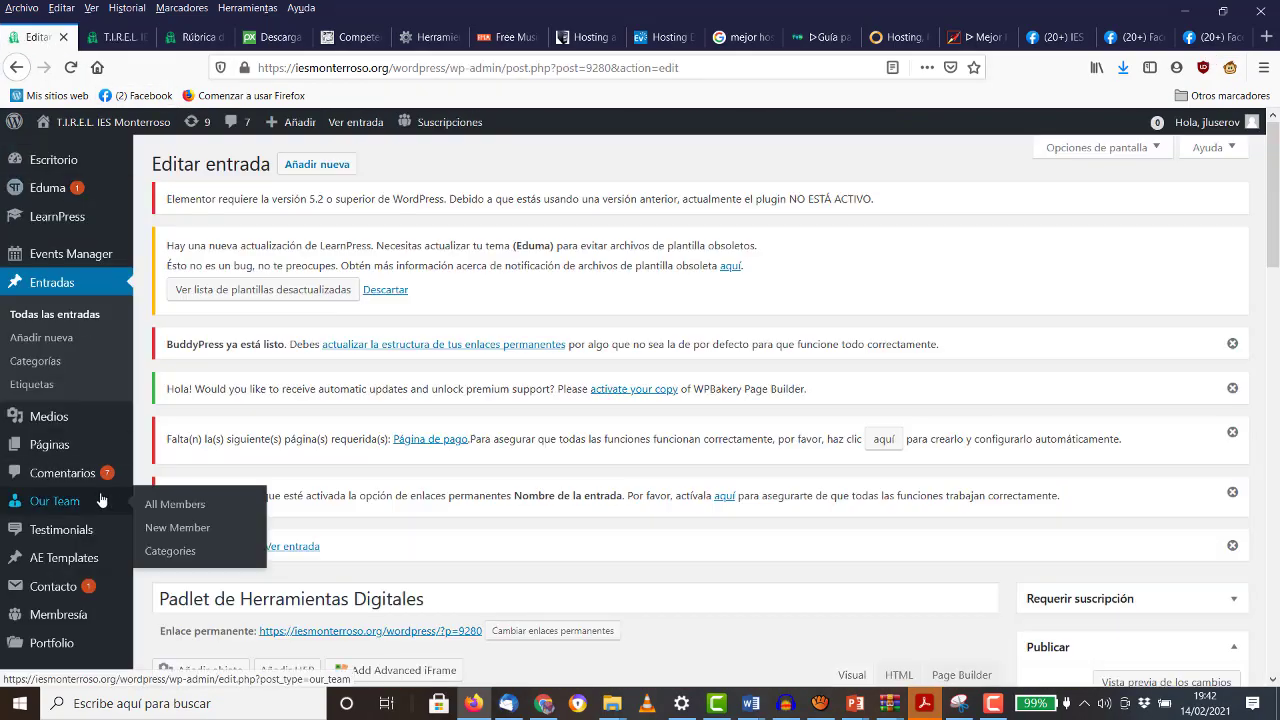
# Step: Open the site's menu editor at the structure of the principaltirel menu
pyautogui.scroll(-5, 100, 500)
pyautogui.scroll(5, 100, 500)
pyautogui.scroll(-5, 100, 500)
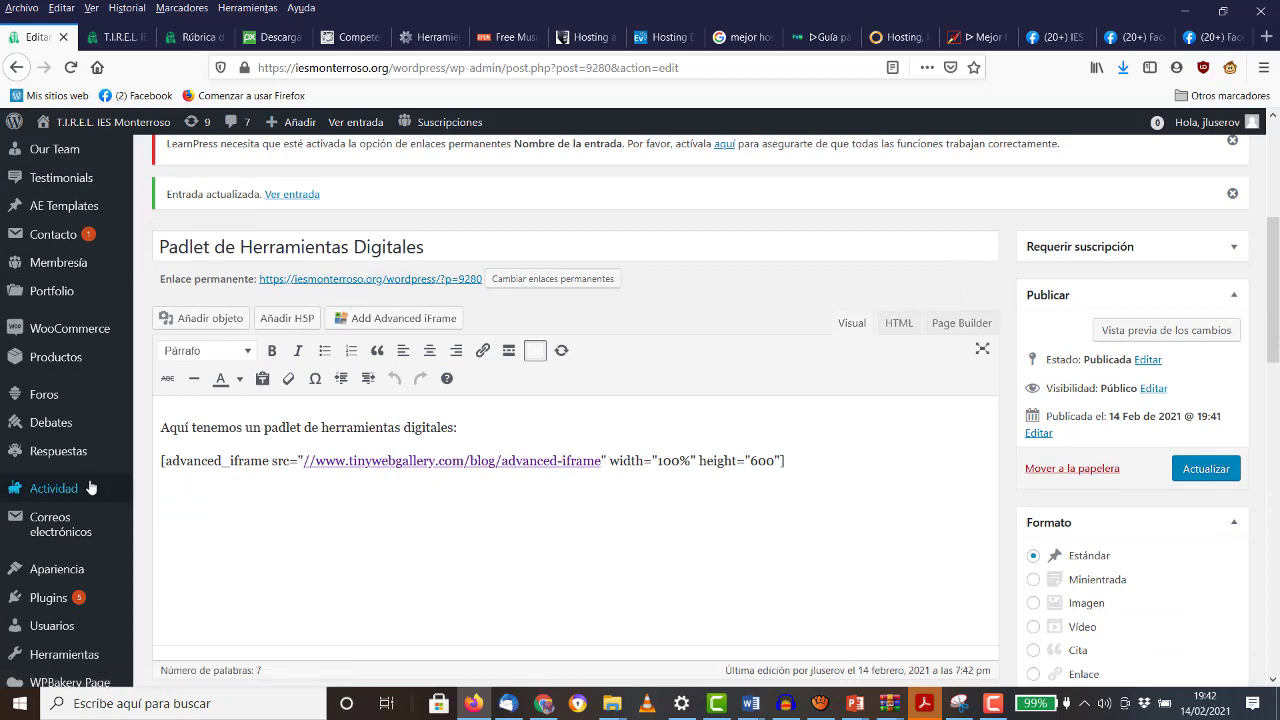
pyautogui.scroll(-4, 72, 438)
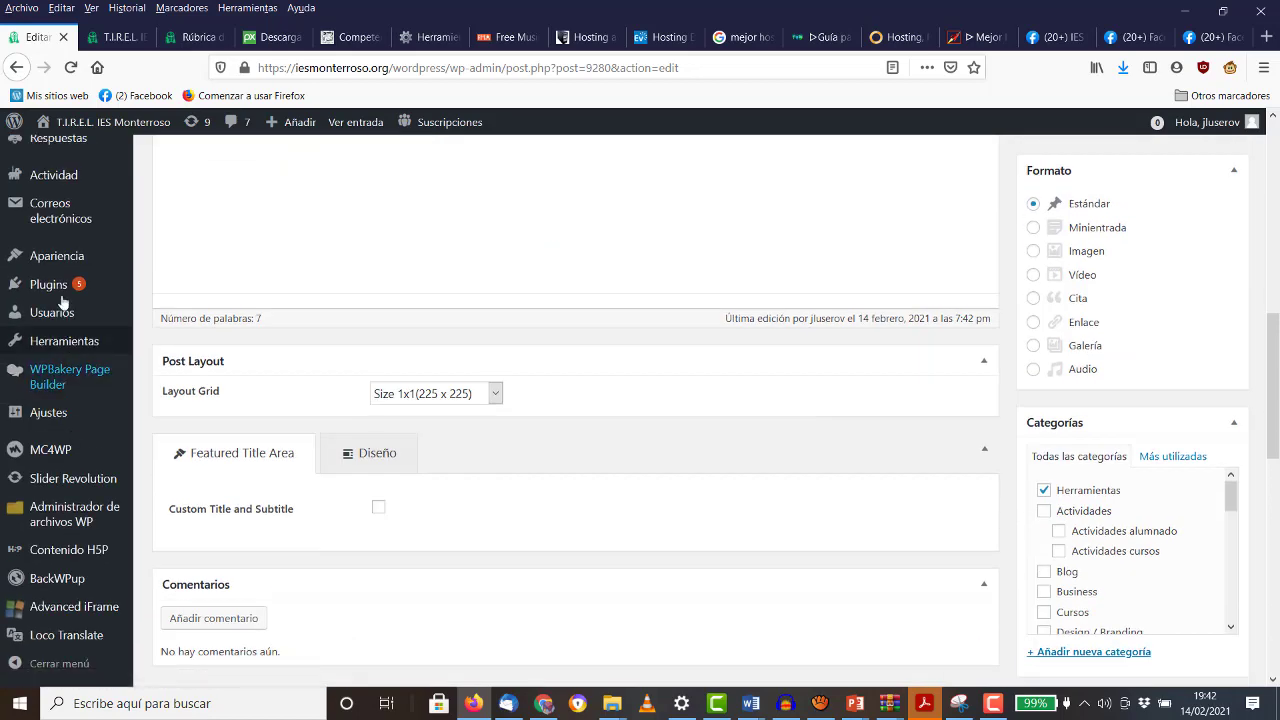
pyautogui.moveTo(70, 264)
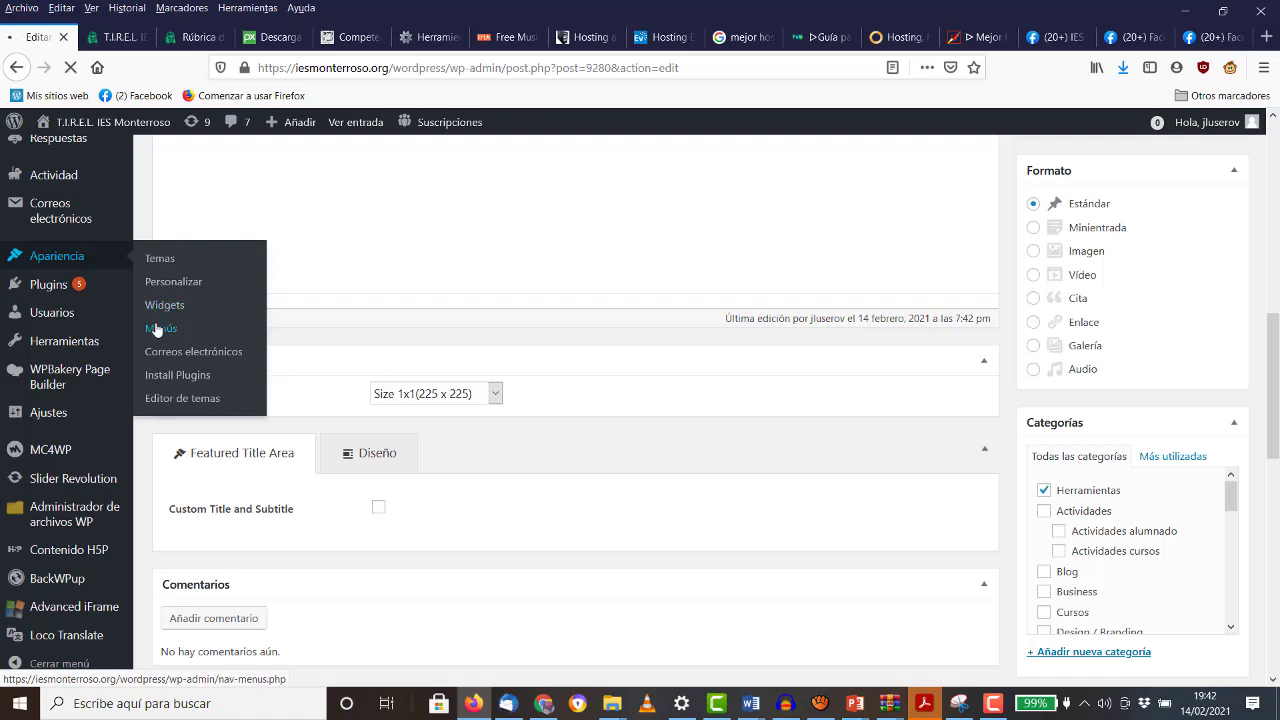
pyautogui.click(157, 330)
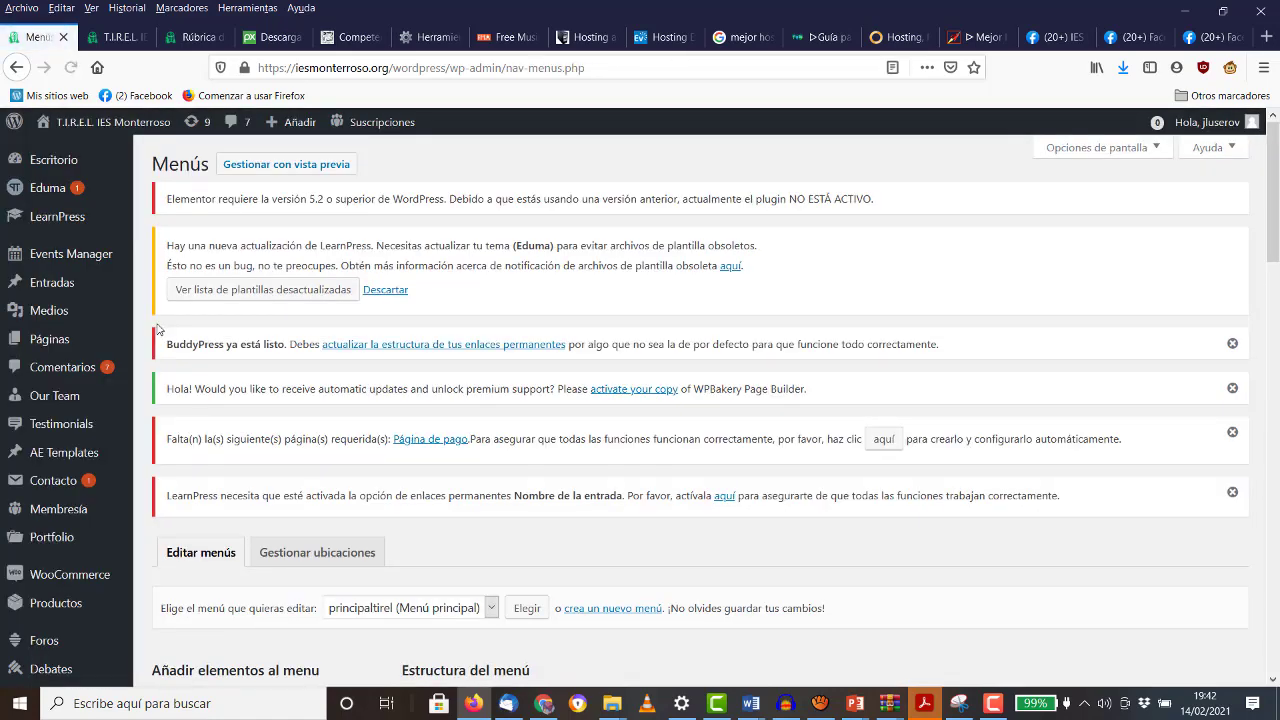
pyautogui.scroll(-7, 527, 316)
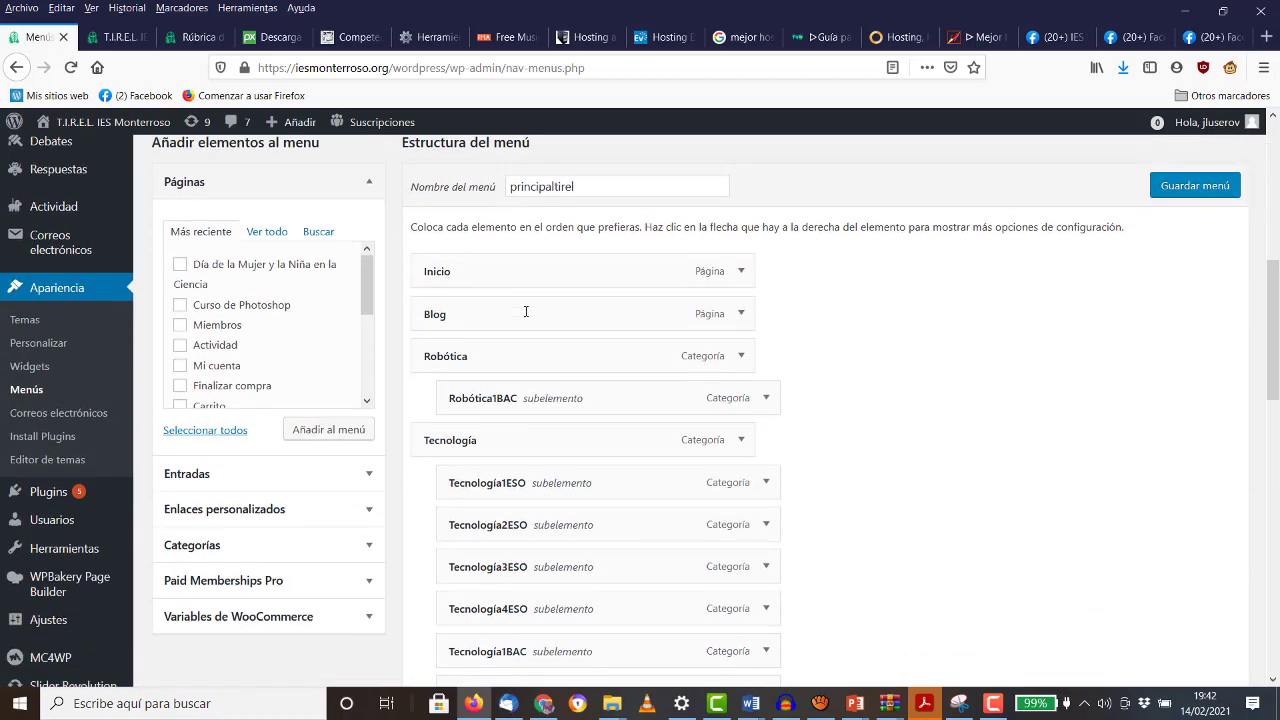
# Step: Add the Padlet de Herramientas Digitales post to the principaltirel menu
pyautogui.scroll(-7, 524, 310)
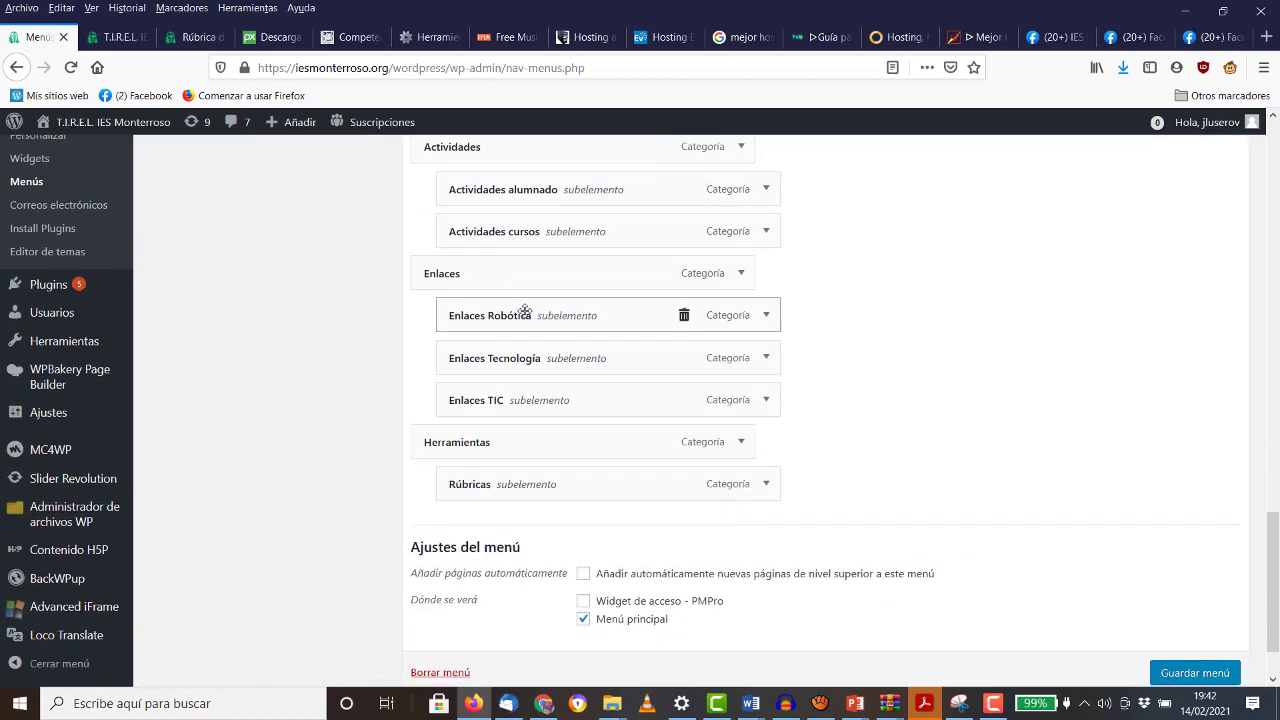
pyautogui.scroll(10, 200, 472)
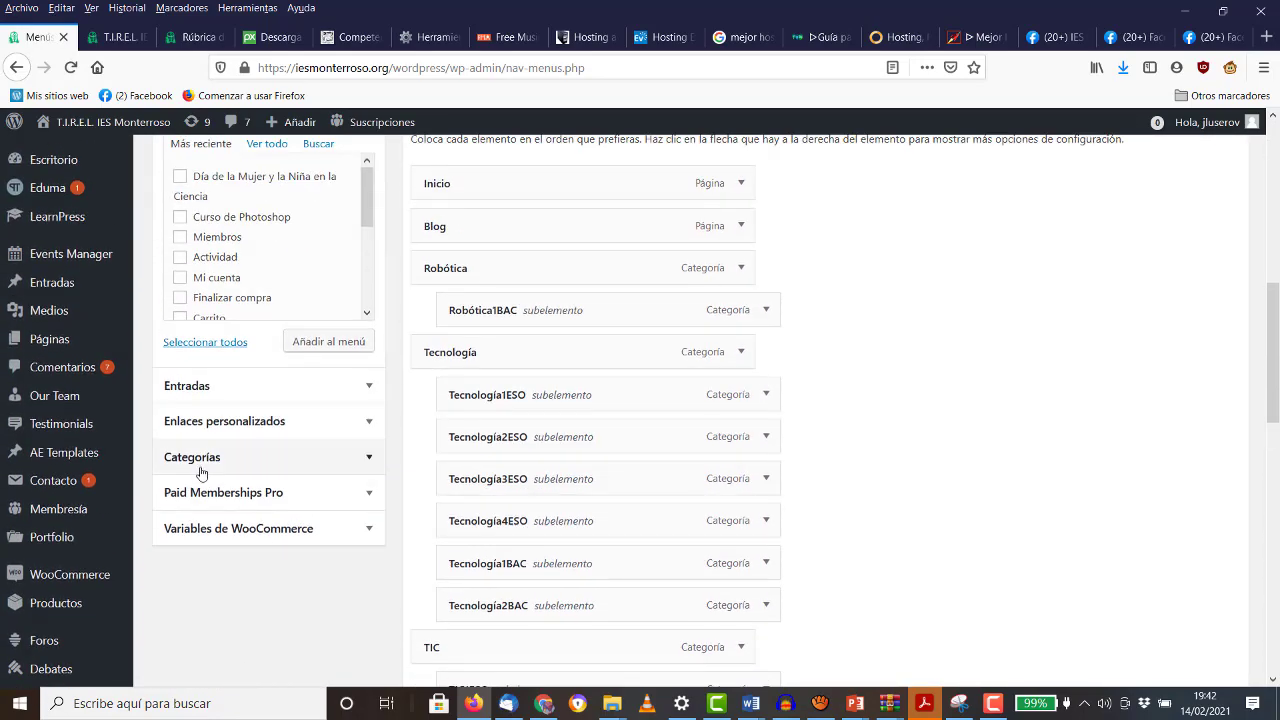
pyautogui.click(209, 561)
pyautogui.scroll(-1, 249, 477)
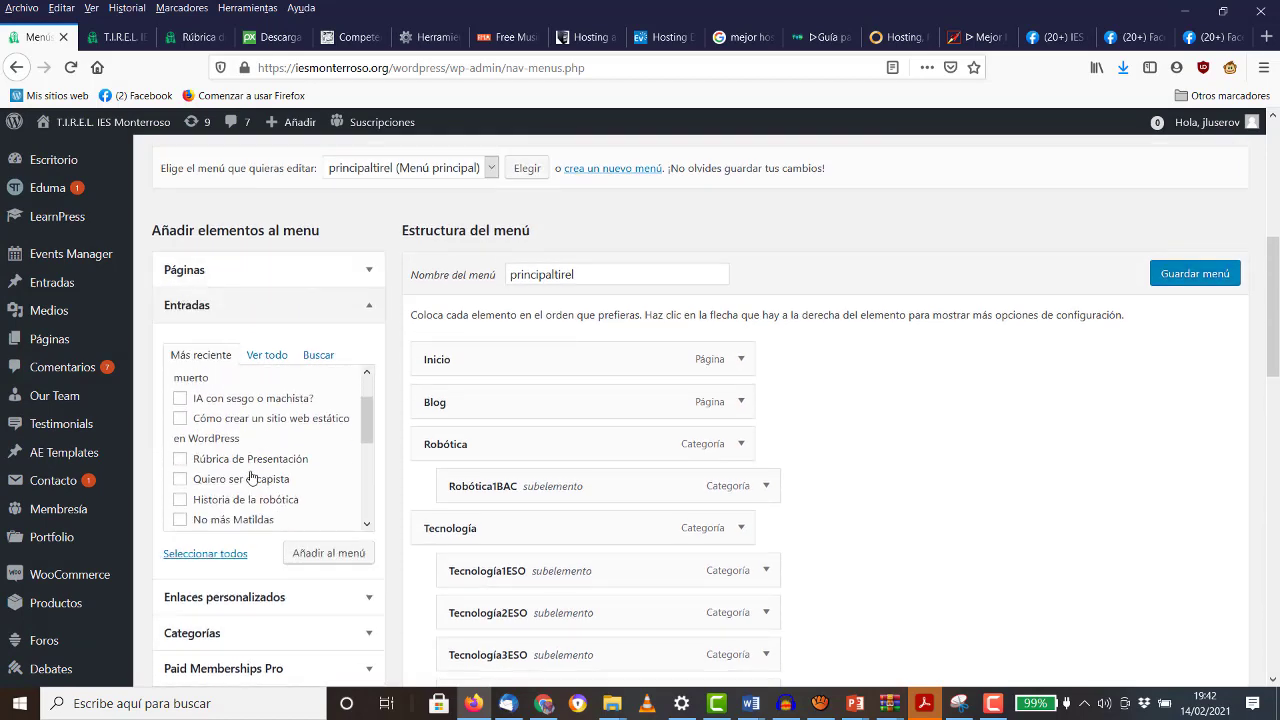
pyautogui.scroll(1, 251, 477)
pyautogui.scroll(1, 251, 477)
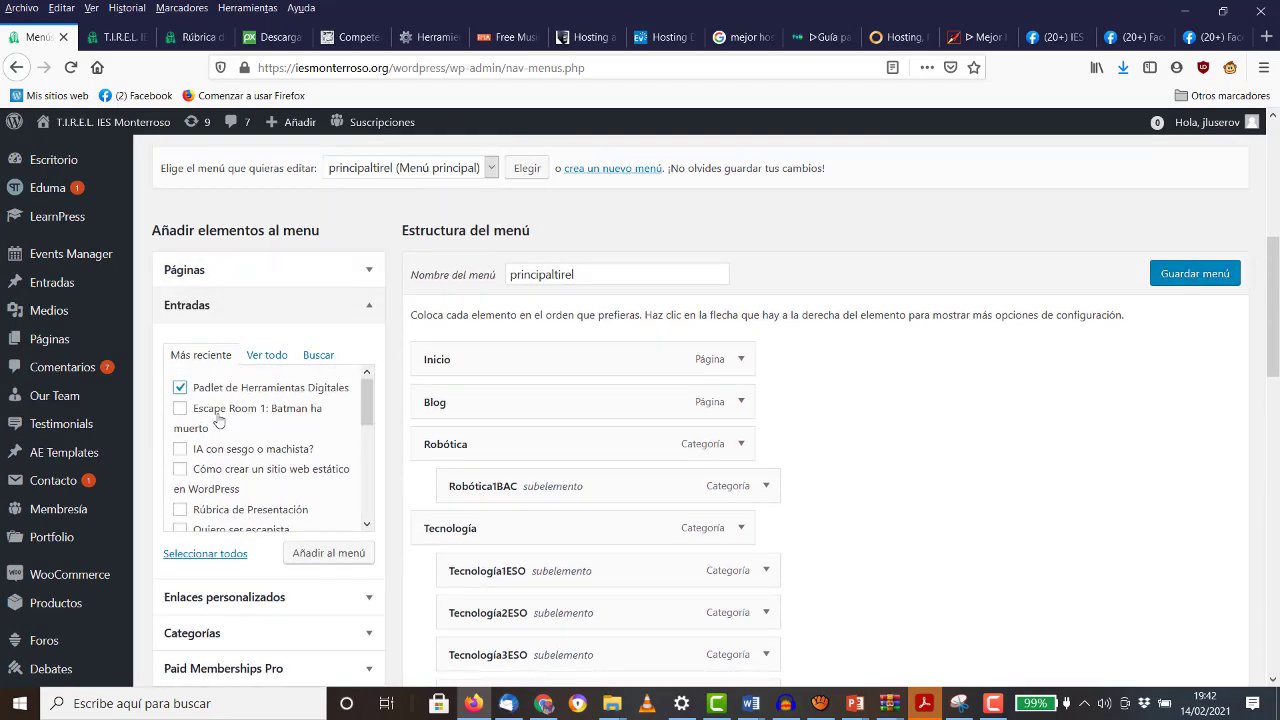
pyautogui.click(329, 553)
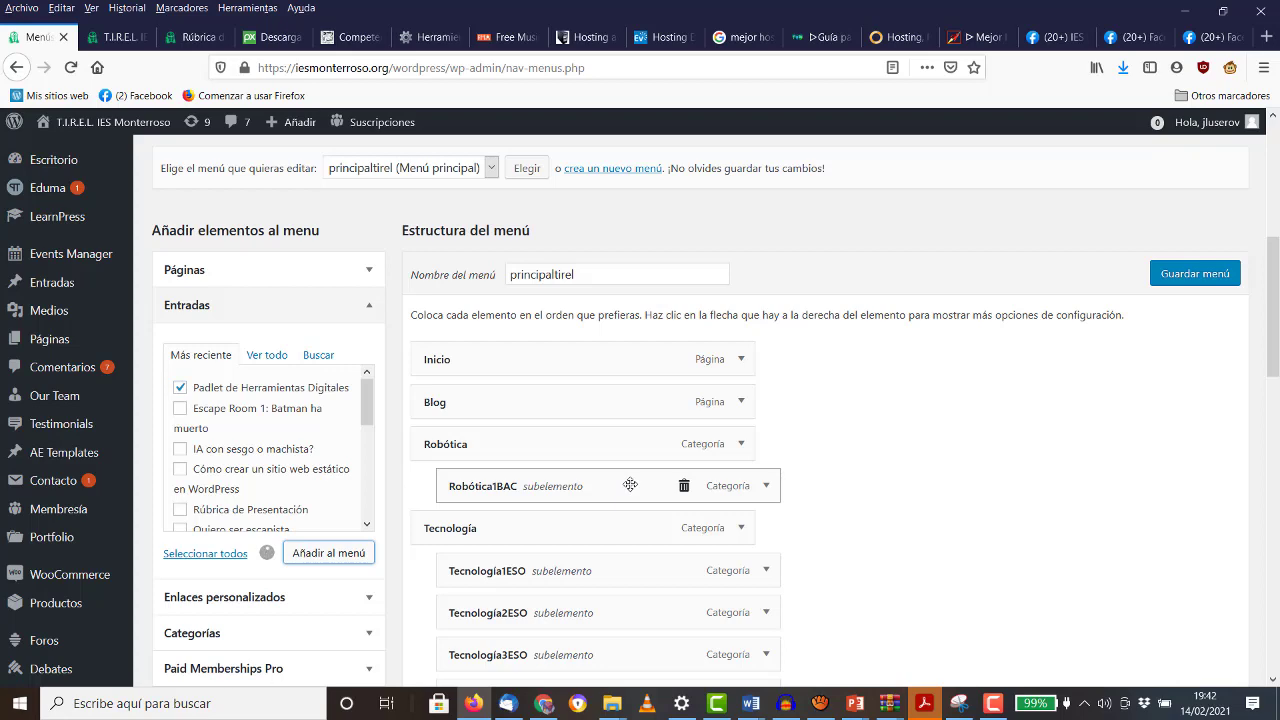
# Step: Nest the Padlet de Herramientas Digitales item under Herramientas, above Rúbricas, and save the menu
pyautogui.scroll(-12, 630, 485)
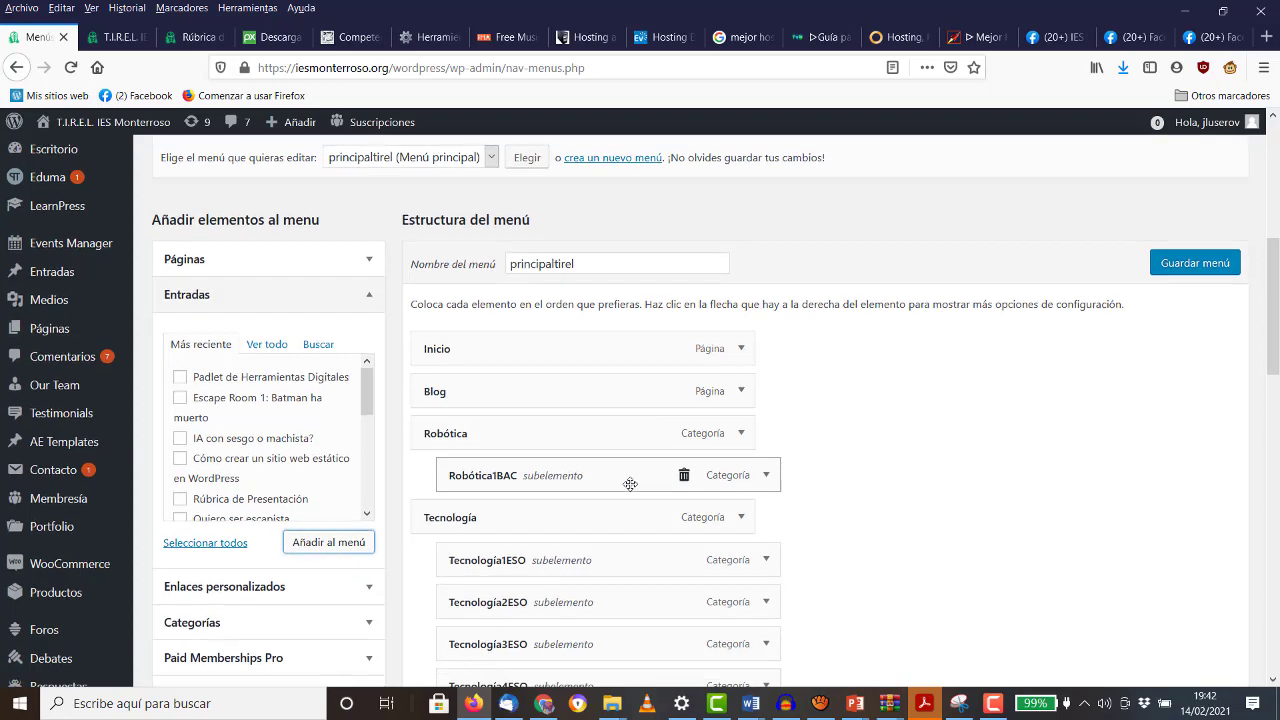
pyautogui.scroll(-2, 630, 485)
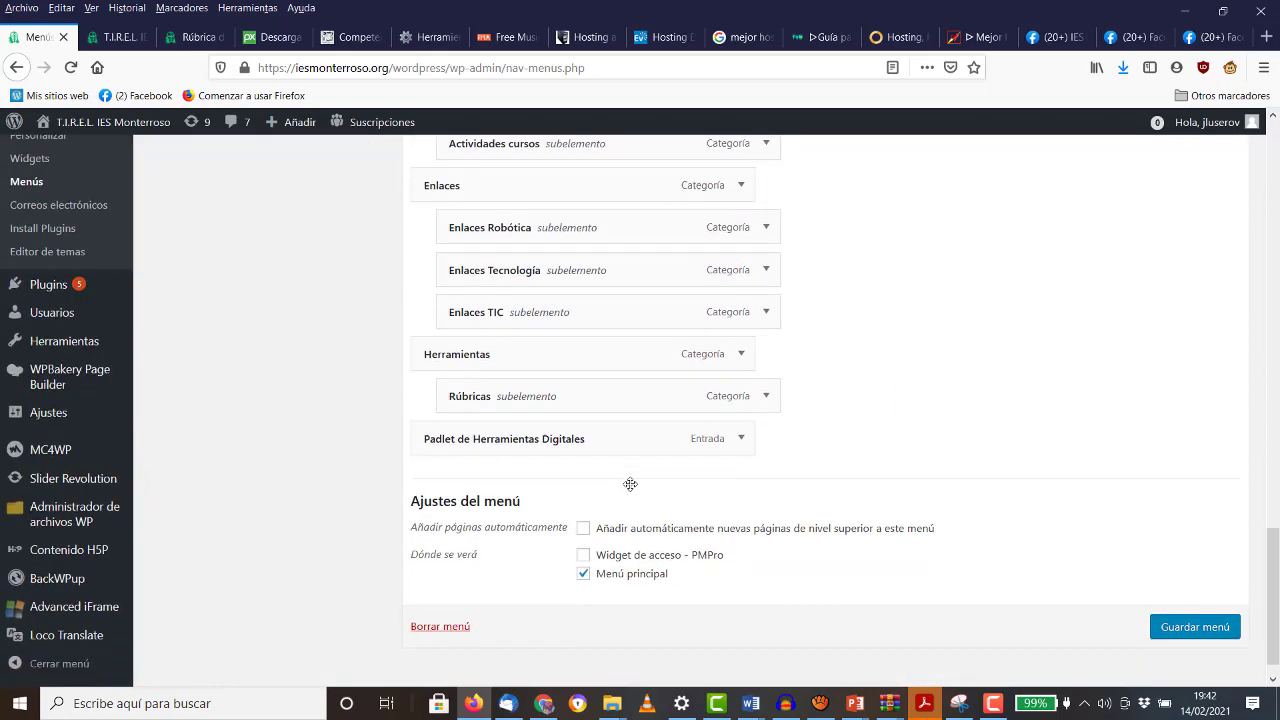
pyautogui.moveTo(540, 443); pyautogui.dragTo(562, 402)
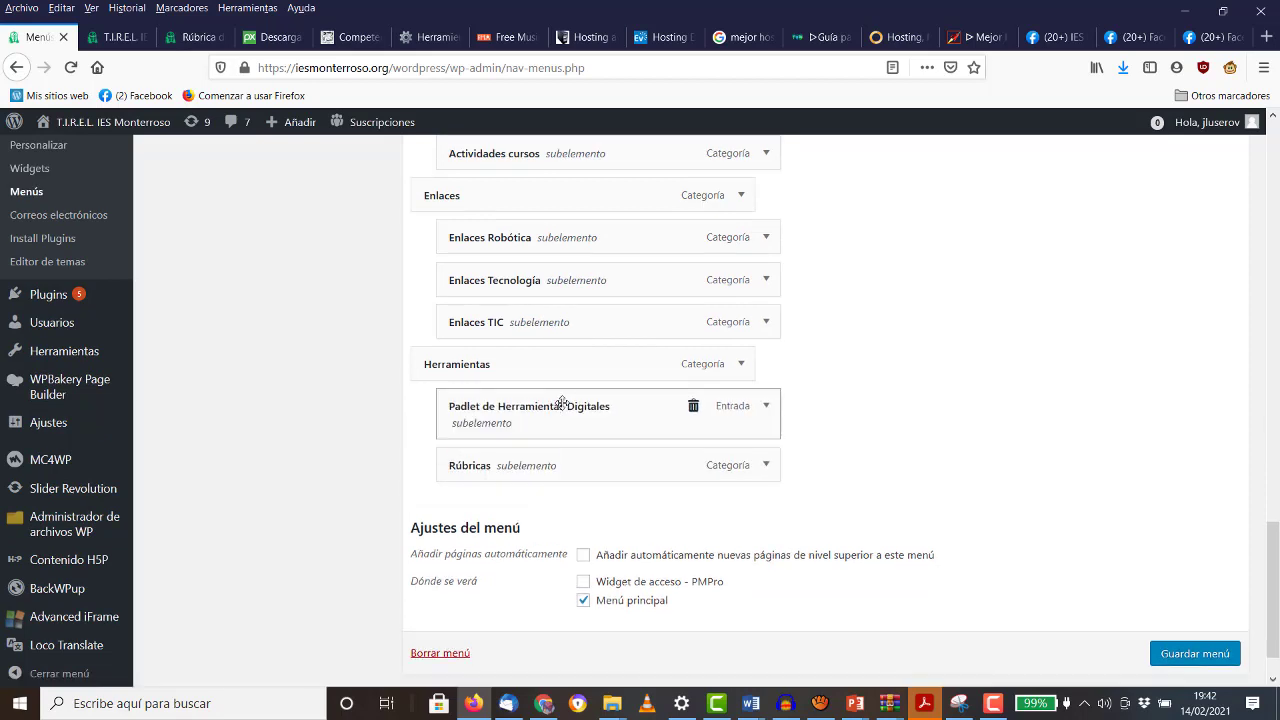
pyautogui.click(1172, 652)
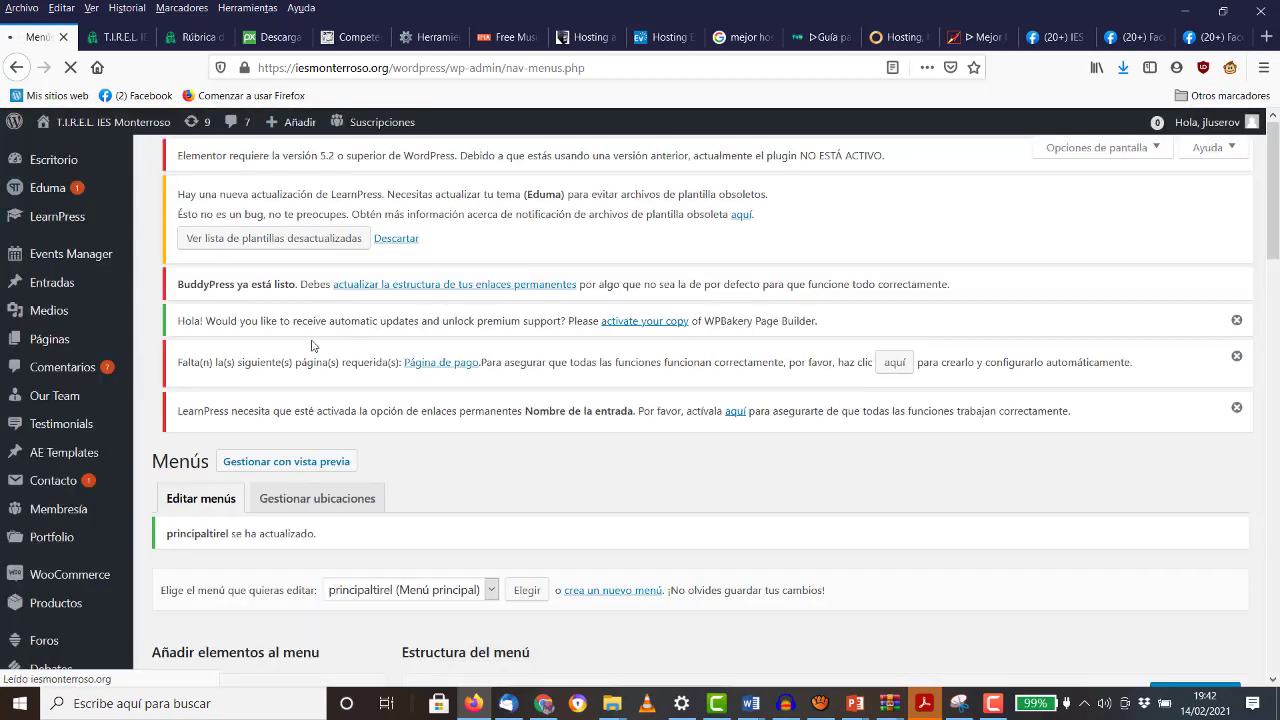
# Step: Shorten the Herramientas menu item's navigation label to "Herram." and save the menu
pyautogui.scroll(-15, 311, 346)
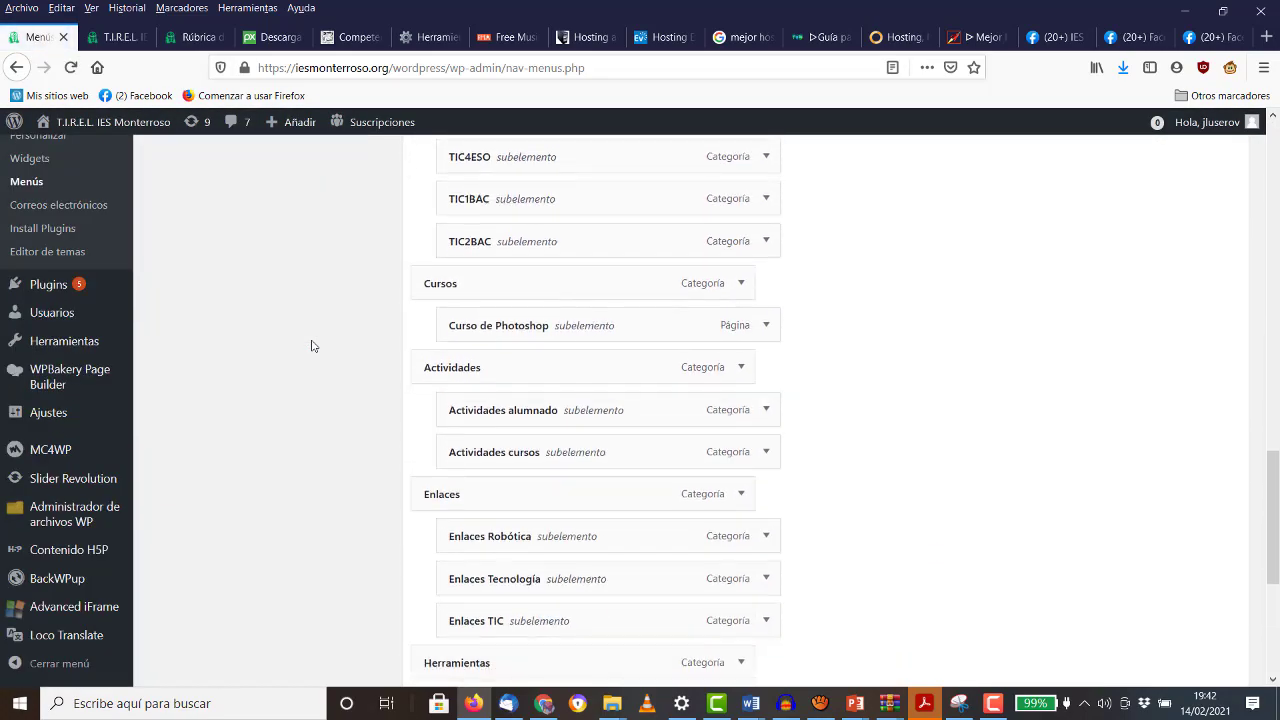
pyautogui.scroll(-5, 311, 346)
pyautogui.click(741, 399)
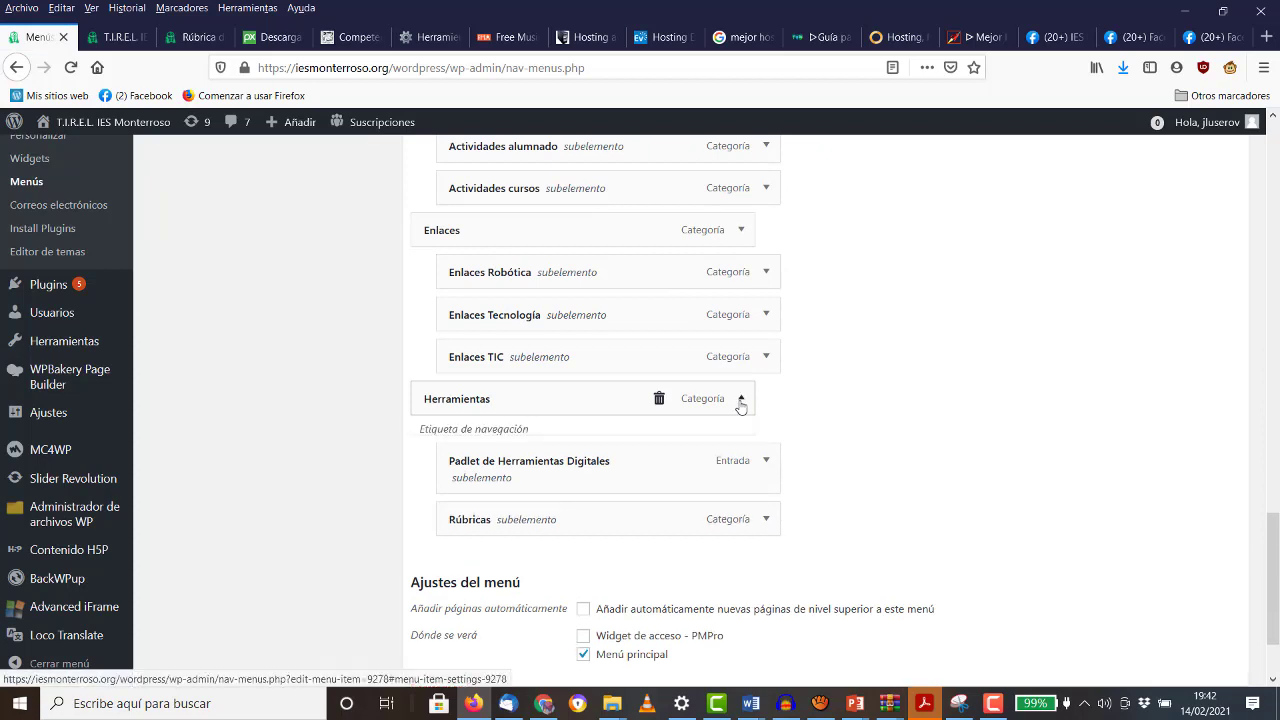
pyautogui.click(512, 456)
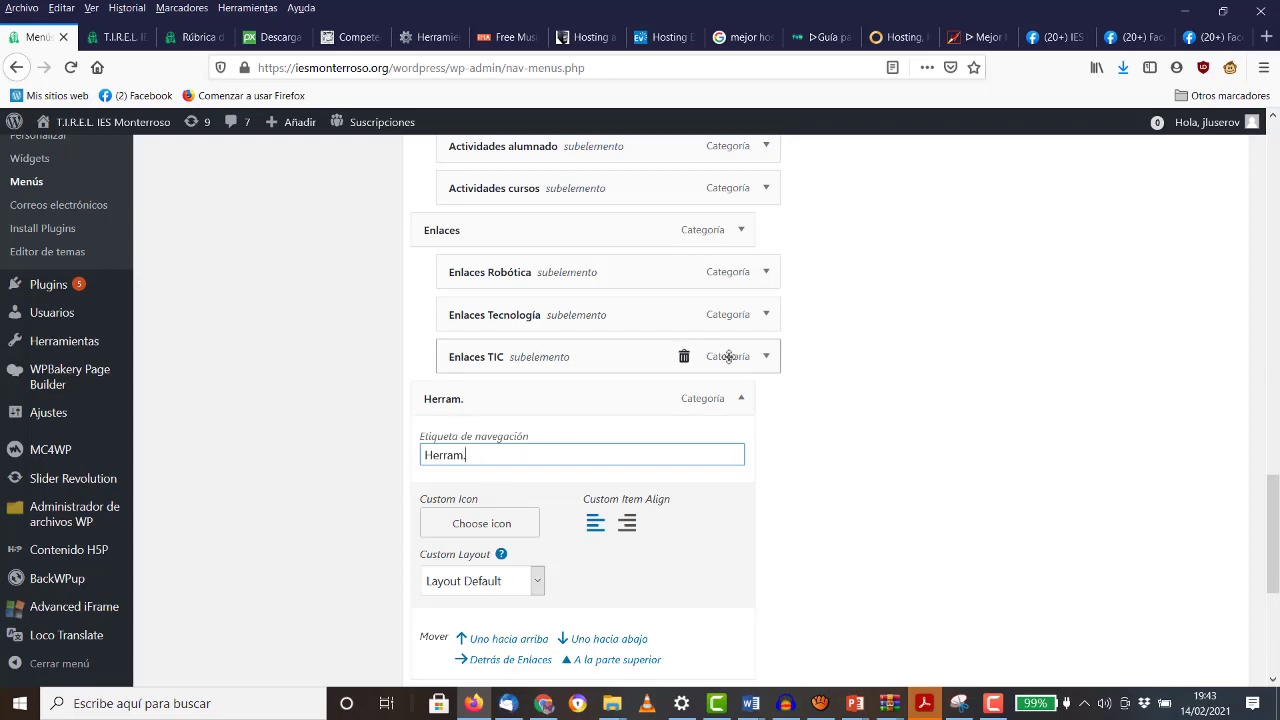
pyautogui.click(852, 394)
pyautogui.scroll(-3, 855, 395)
pyautogui.scroll(-3, 855, 395)
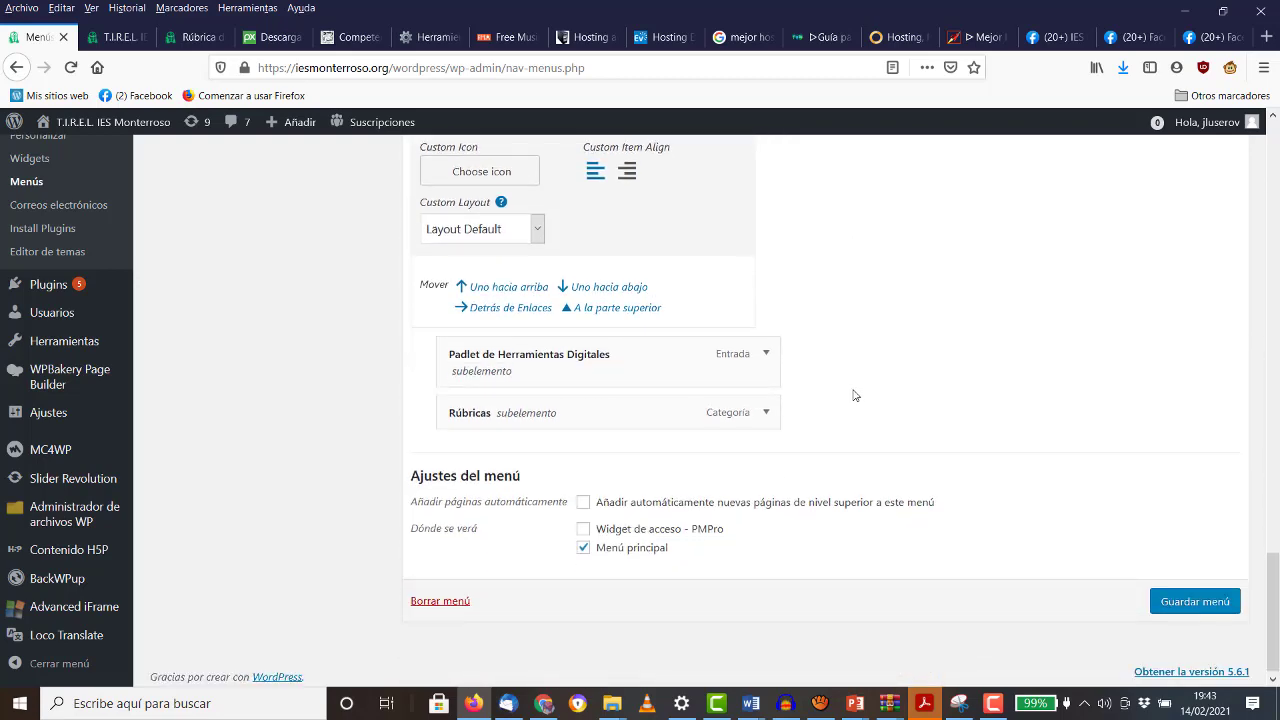
pyautogui.click(1194, 597)
# Step: Reload the public site and open Padlet de Herramientas Digitales from its Herram. menu
pyautogui.click(117, 37)
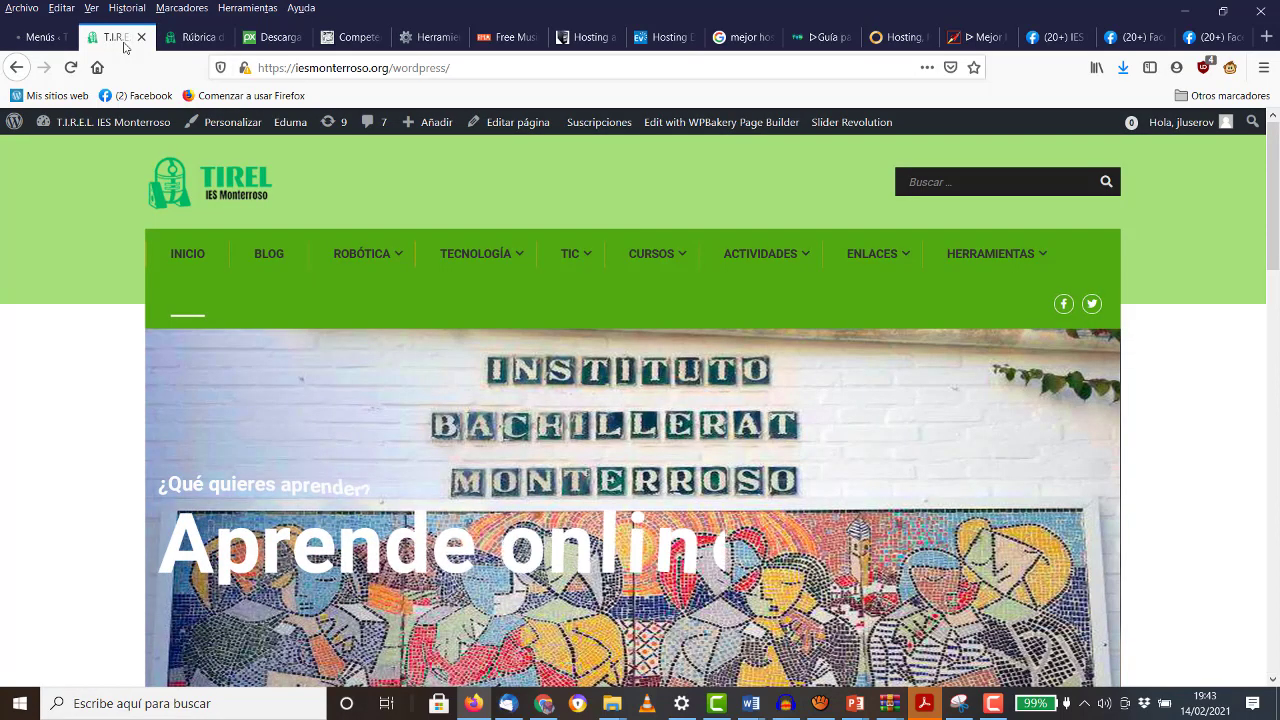
pyautogui.click(72, 72)
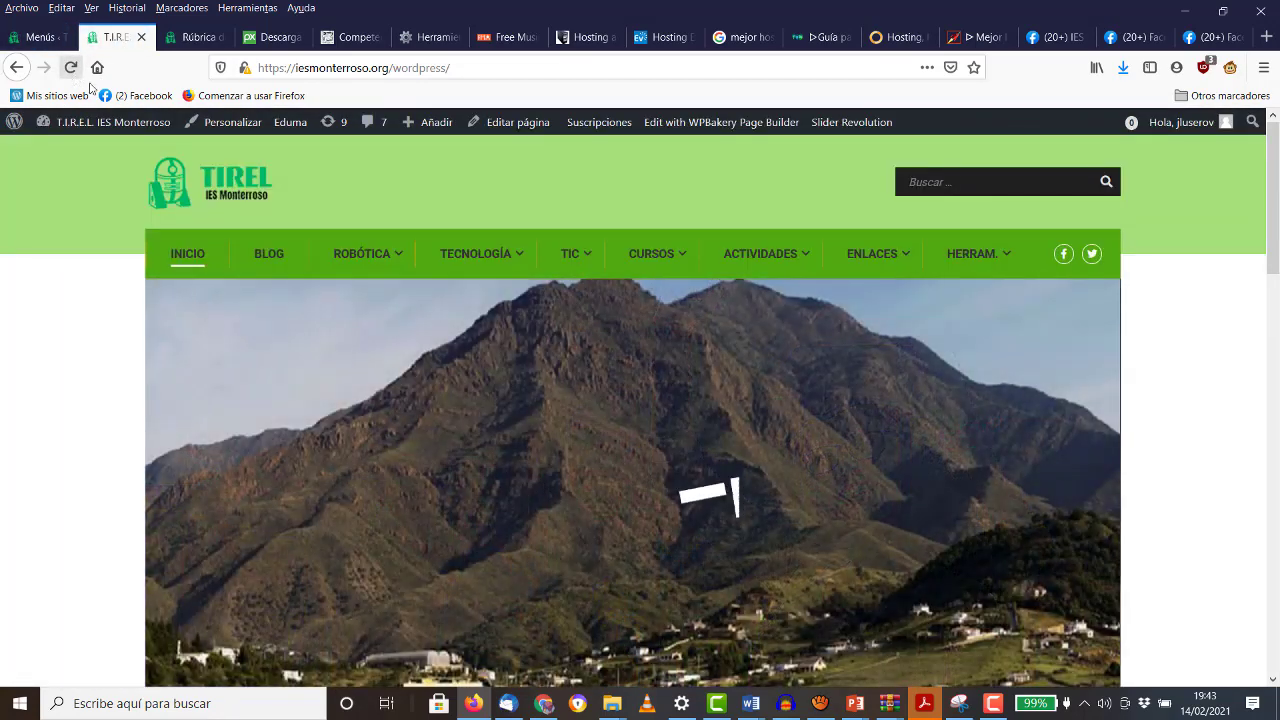
pyautogui.moveTo(972, 254)
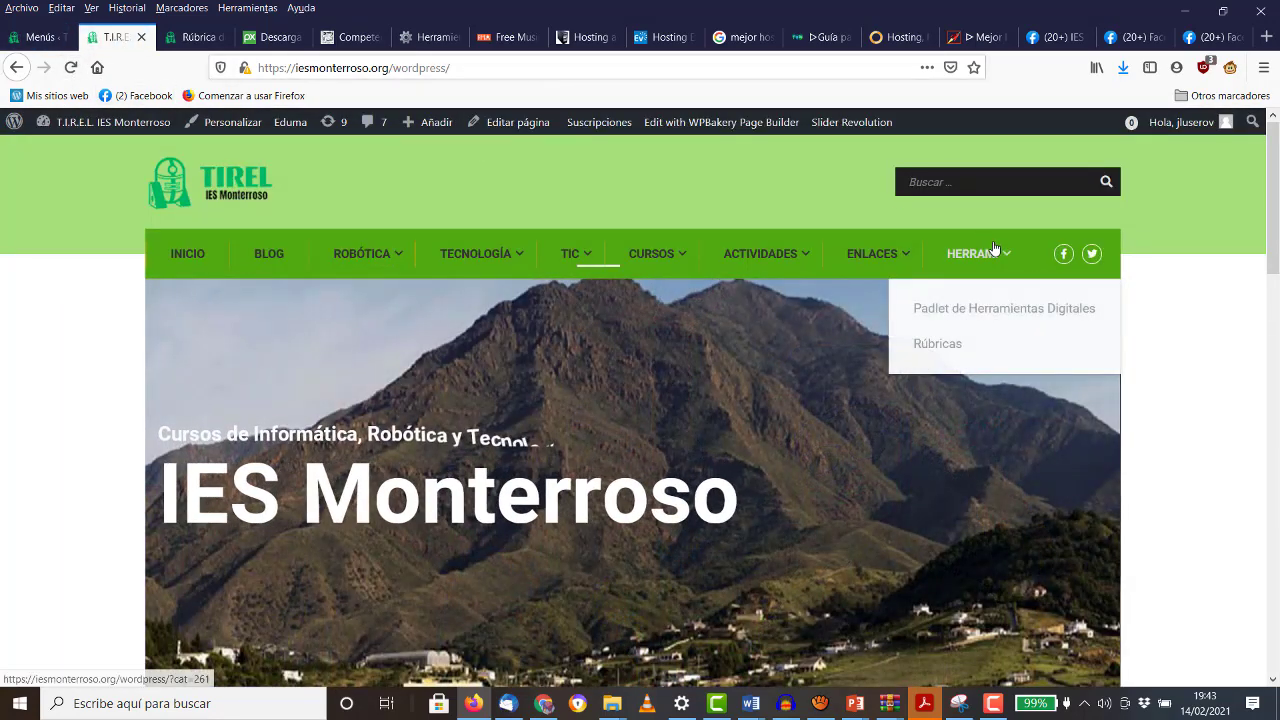
pyautogui.click(970, 314)
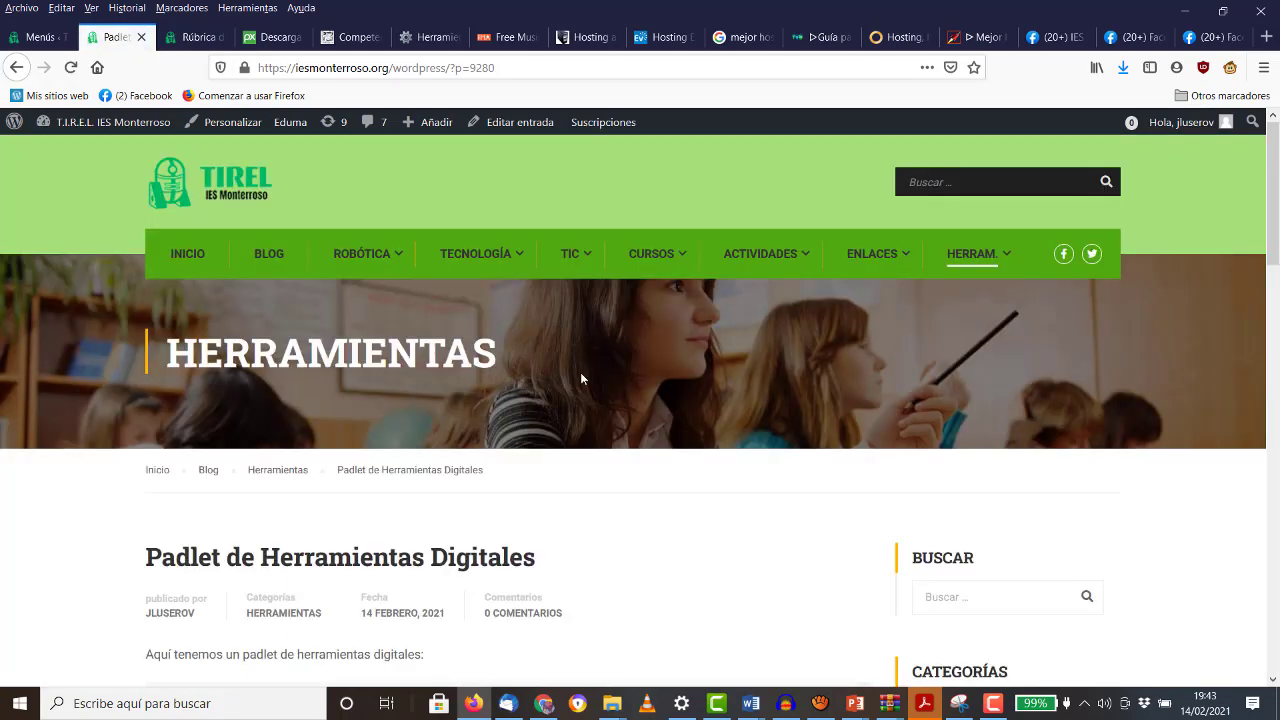
# Step: Examine the content embedded in the published Padlet post and accept the frame's cookie notice
pyautogui.scroll(-5, 581, 378)
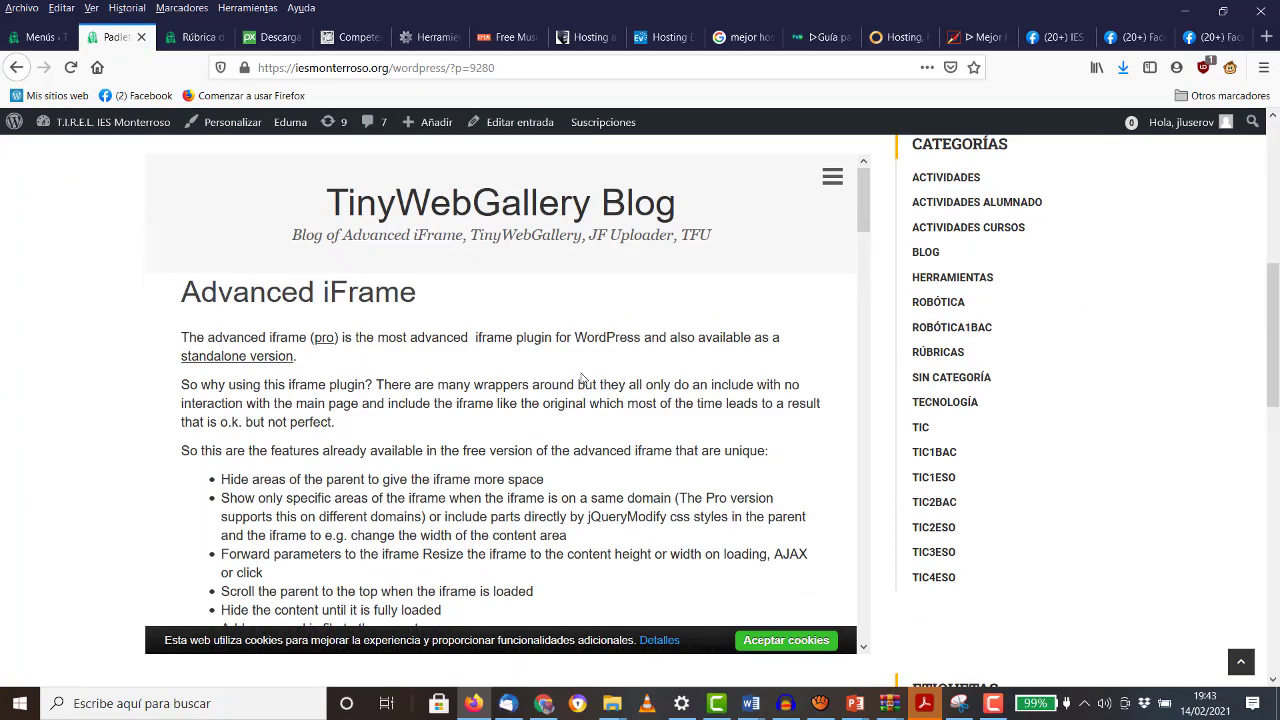
pyautogui.scroll(-15, 581, 378)
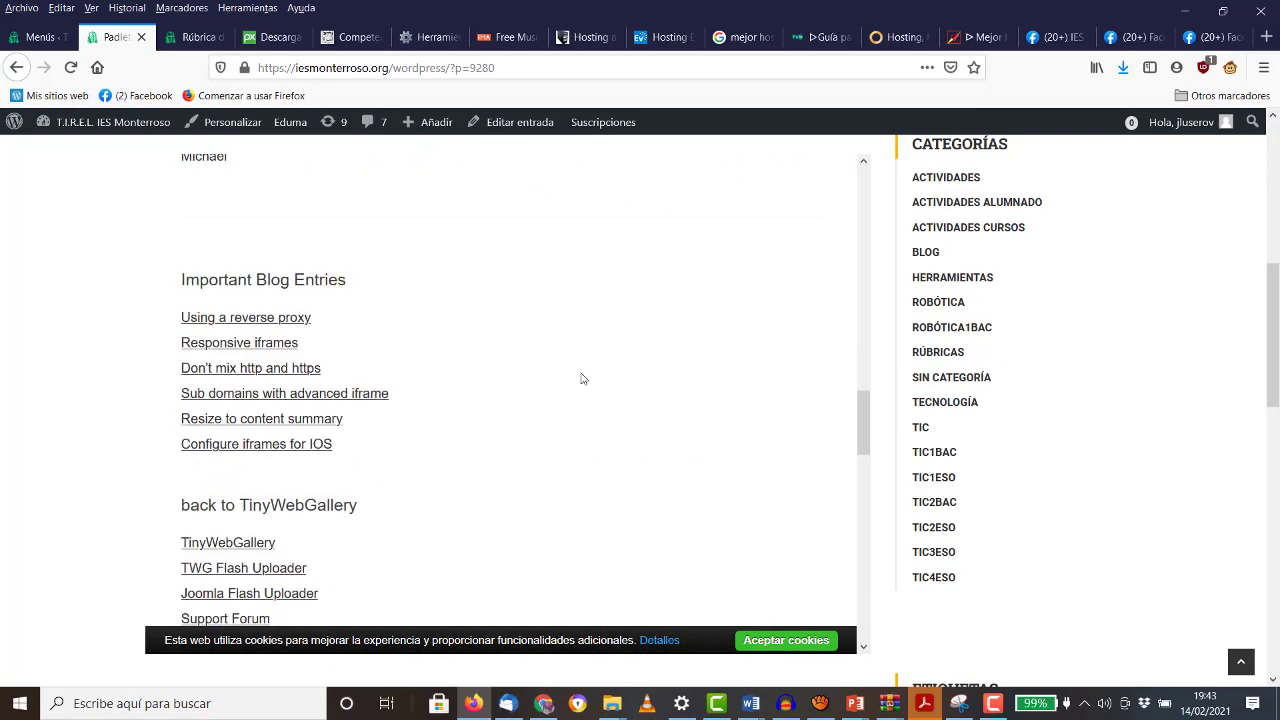
pyautogui.scroll(15, 581, 378)
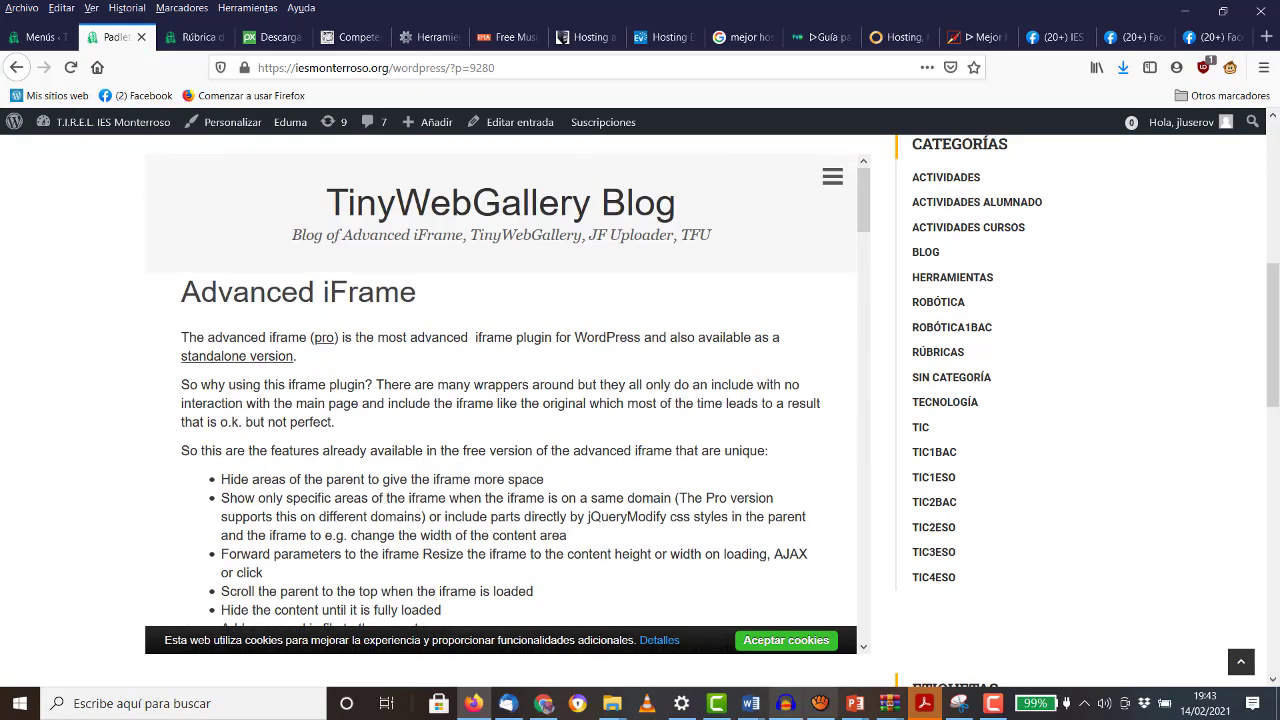
pyautogui.click(818, 651)
pyautogui.scroll(-3, 723, 562)
pyautogui.scroll(2, 725, 562)
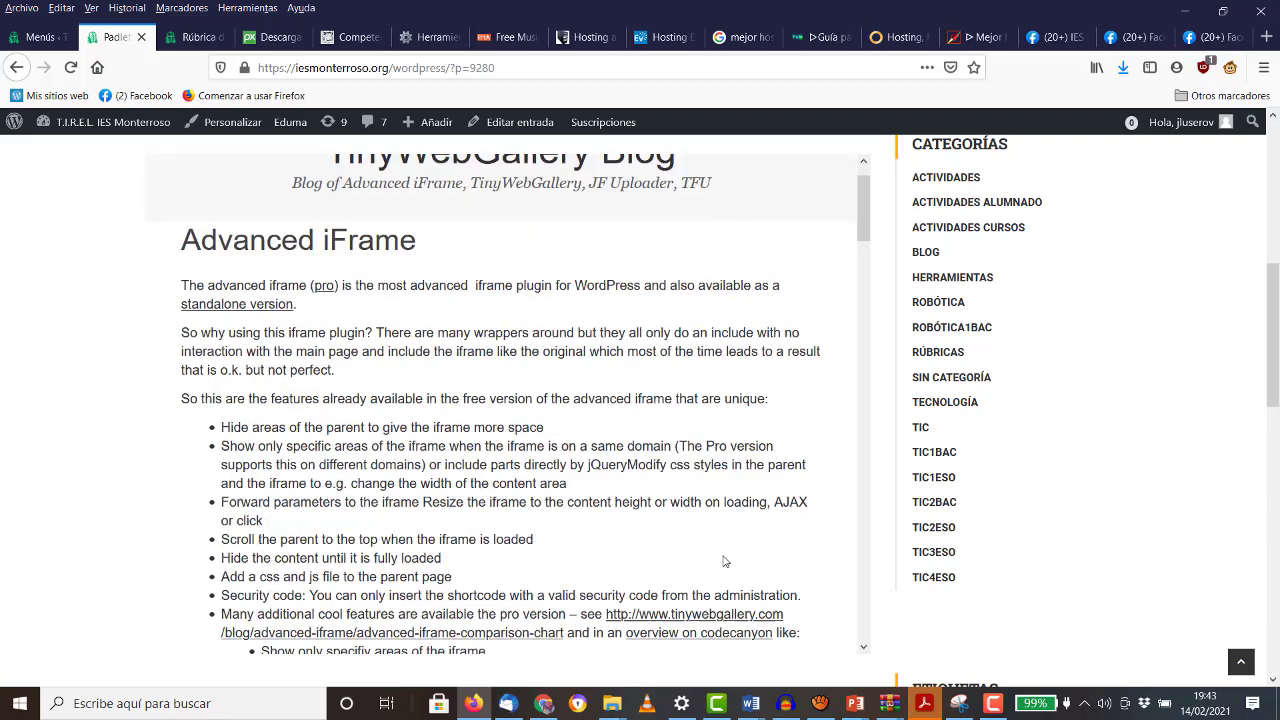
pyautogui.scroll(1, 725, 562)
pyautogui.scroll(5, 118, 479)
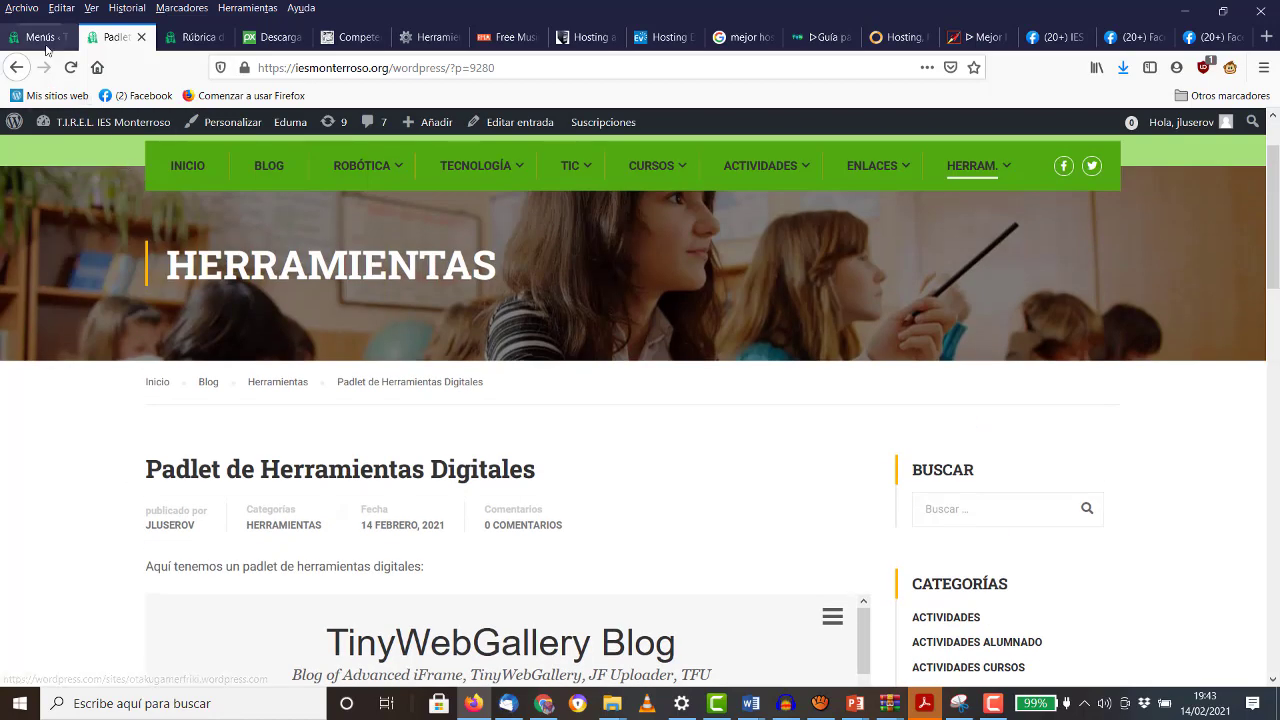
# Step: Open the Padlet de Herramientas Digitales post for editing from the list of all posts, at its advanced_iframe shortcode
pyautogui.click(45, 45)
pyautogui.moveTo(76, 295)
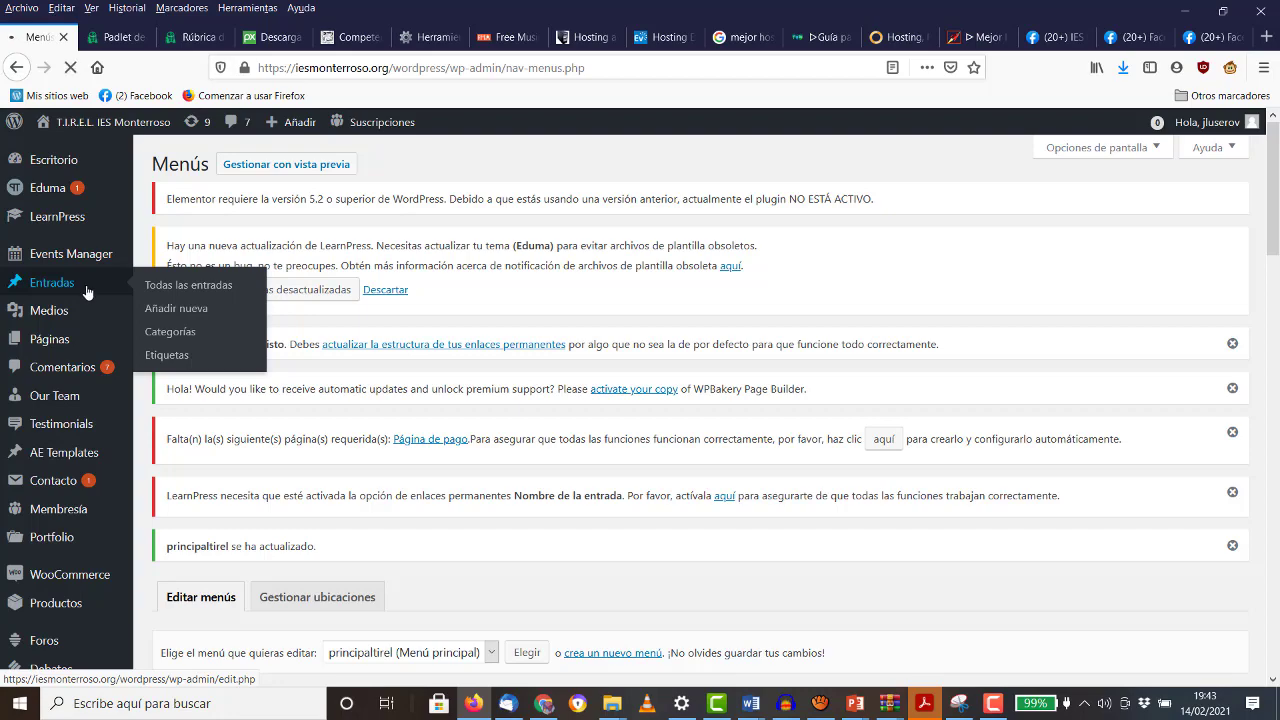
pyautogui.click(87, 292)
pyautogui.scroll(-3, 665, 463)
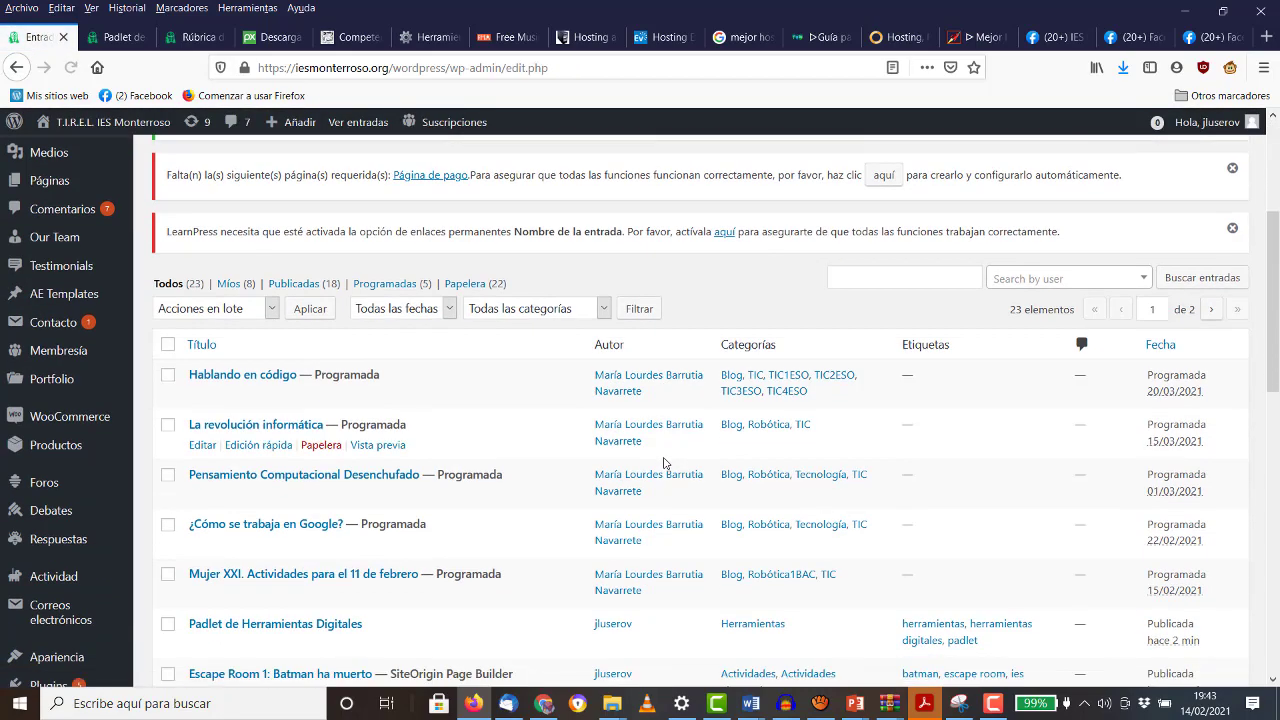
pyautogui.scroll(-2, 658, 465)
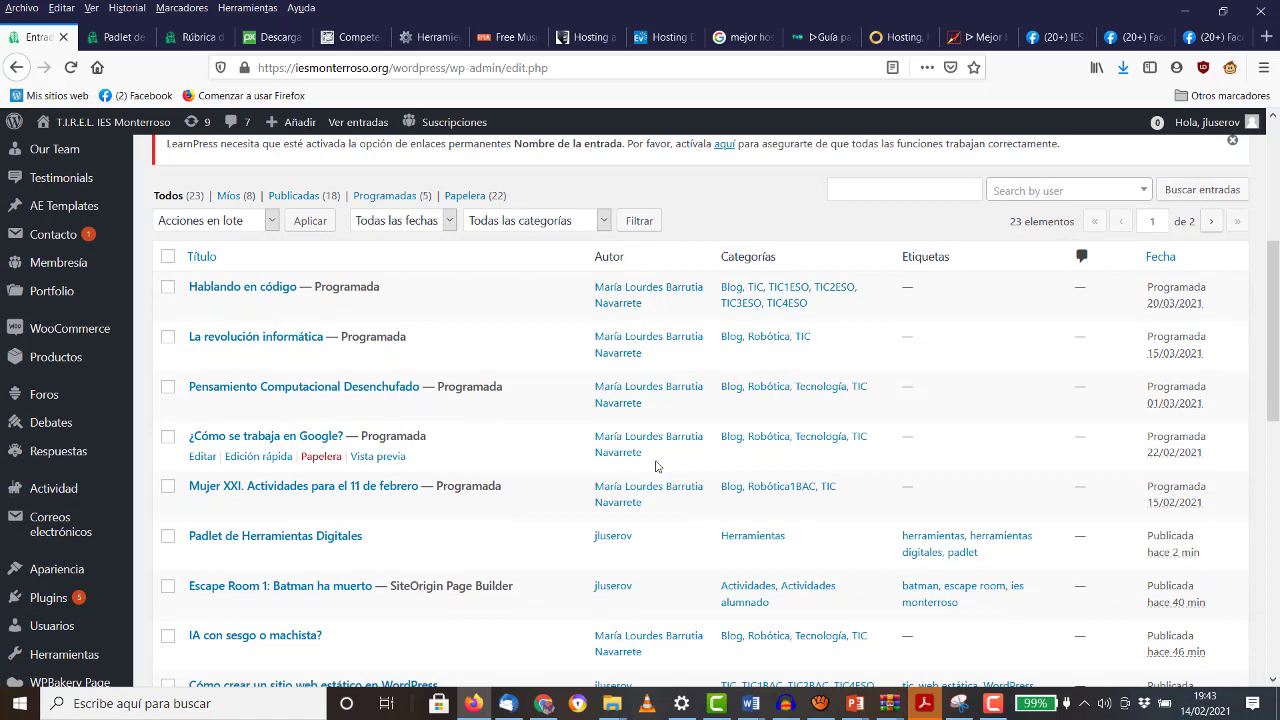
pyautogui.scroll(-4, 516, 461)
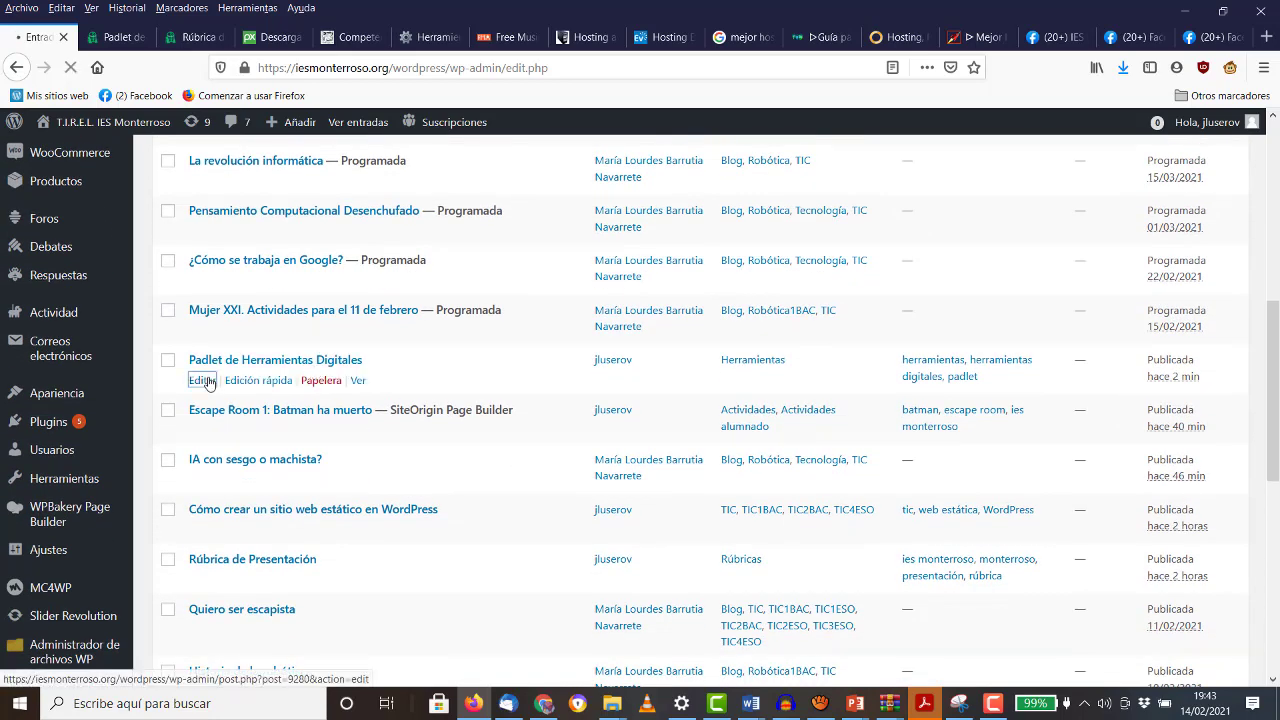
pyautogui.click(203, 381)
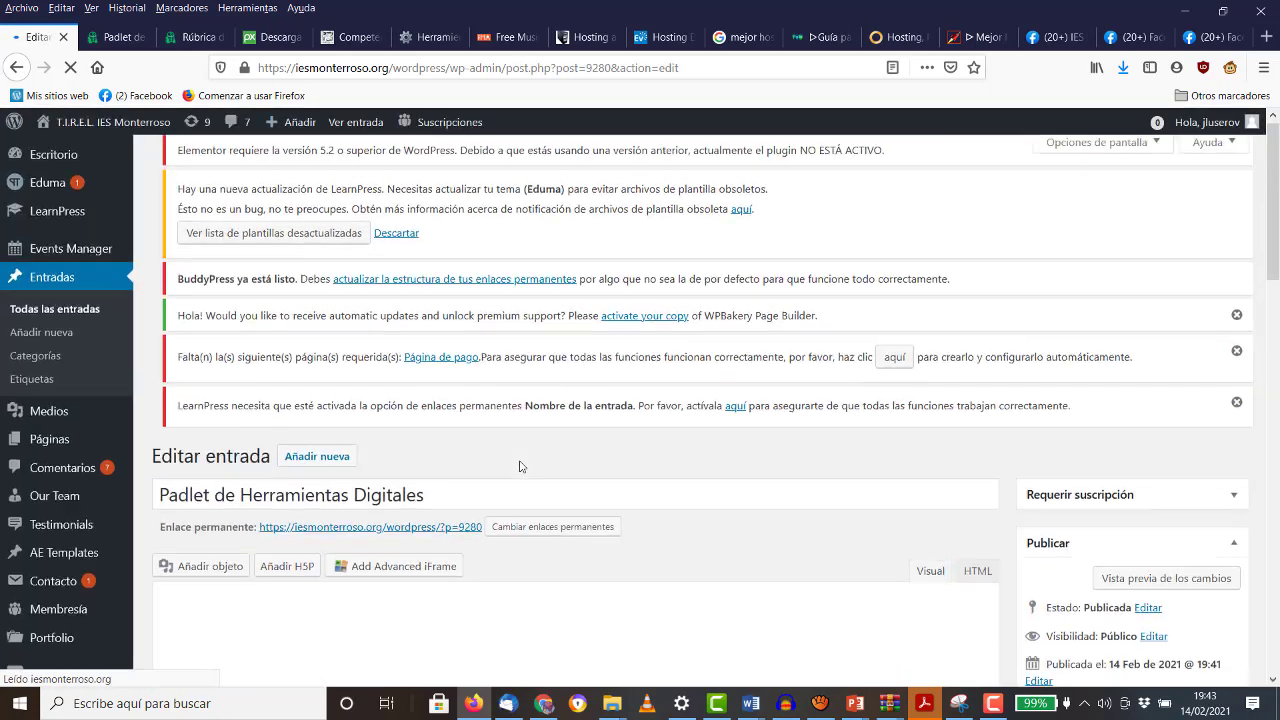
pyautogui.scroll(-6, 520, 466)
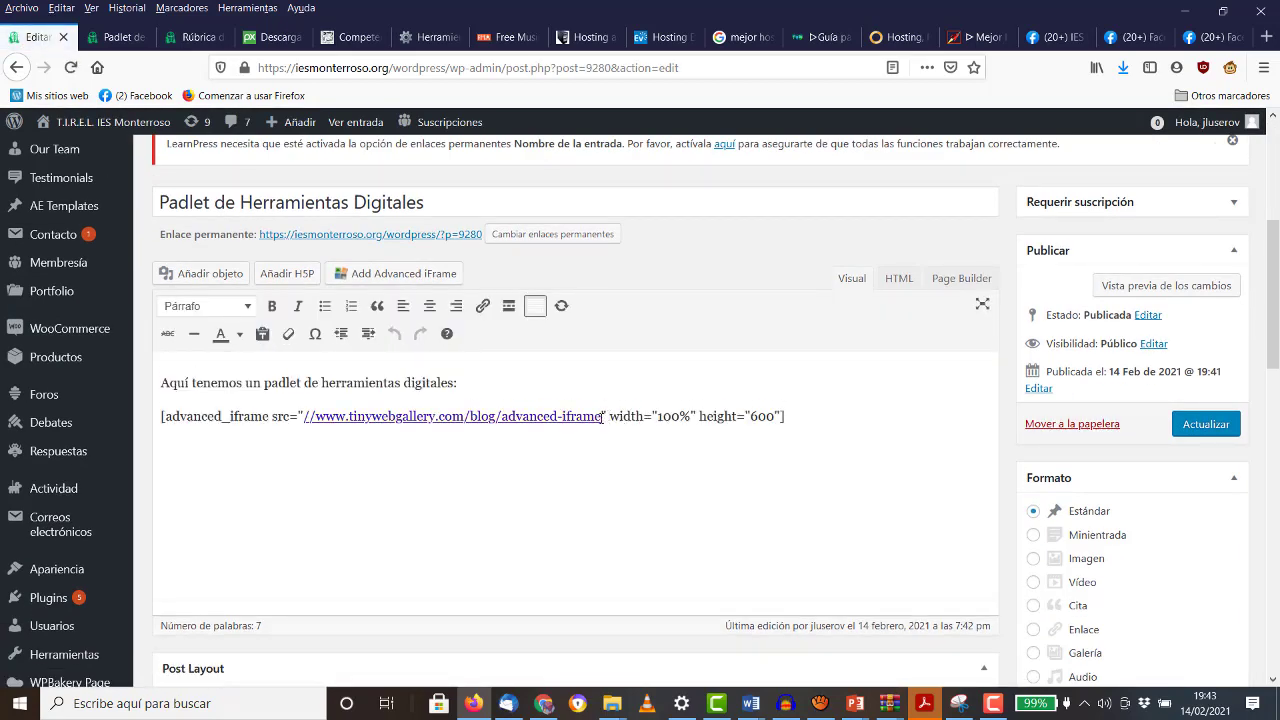
# Step: Select the web address of the Herramientas digitales Padlet and return to the post editor
pyautogui.click(437, 37)
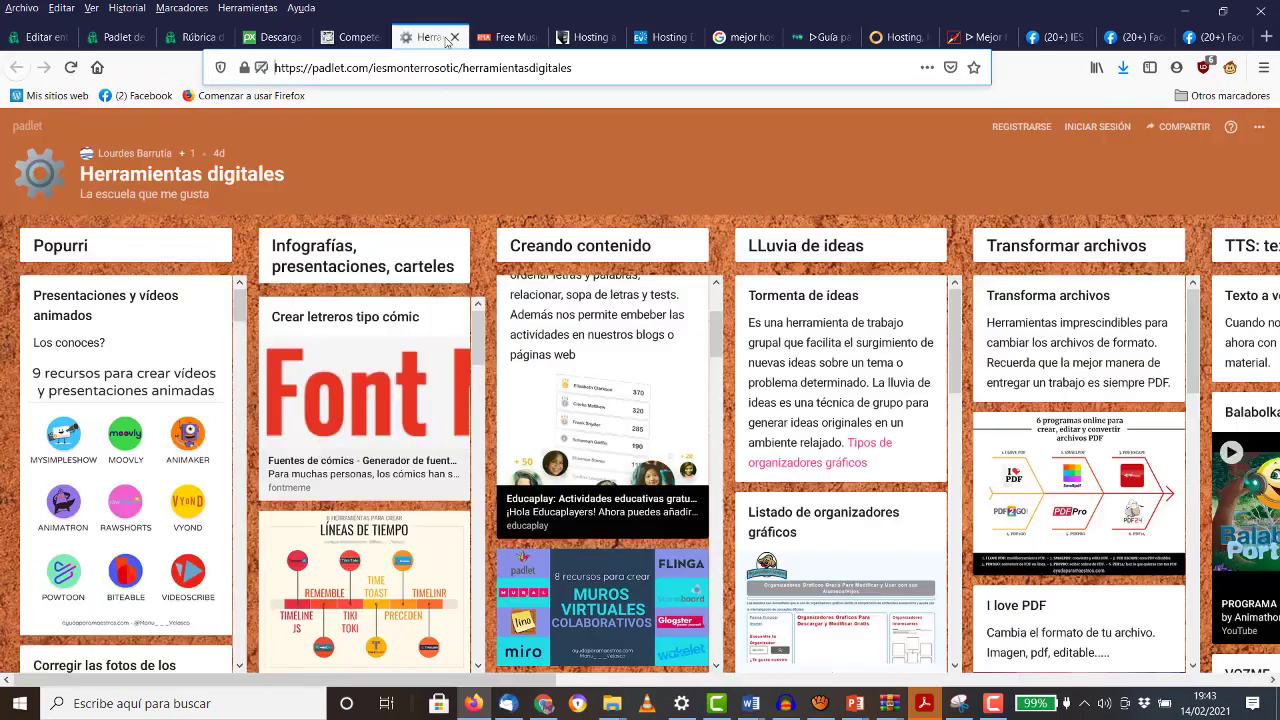
pyautogui.moveTo(569, 68); pyautogui.dragTo(313, 68)
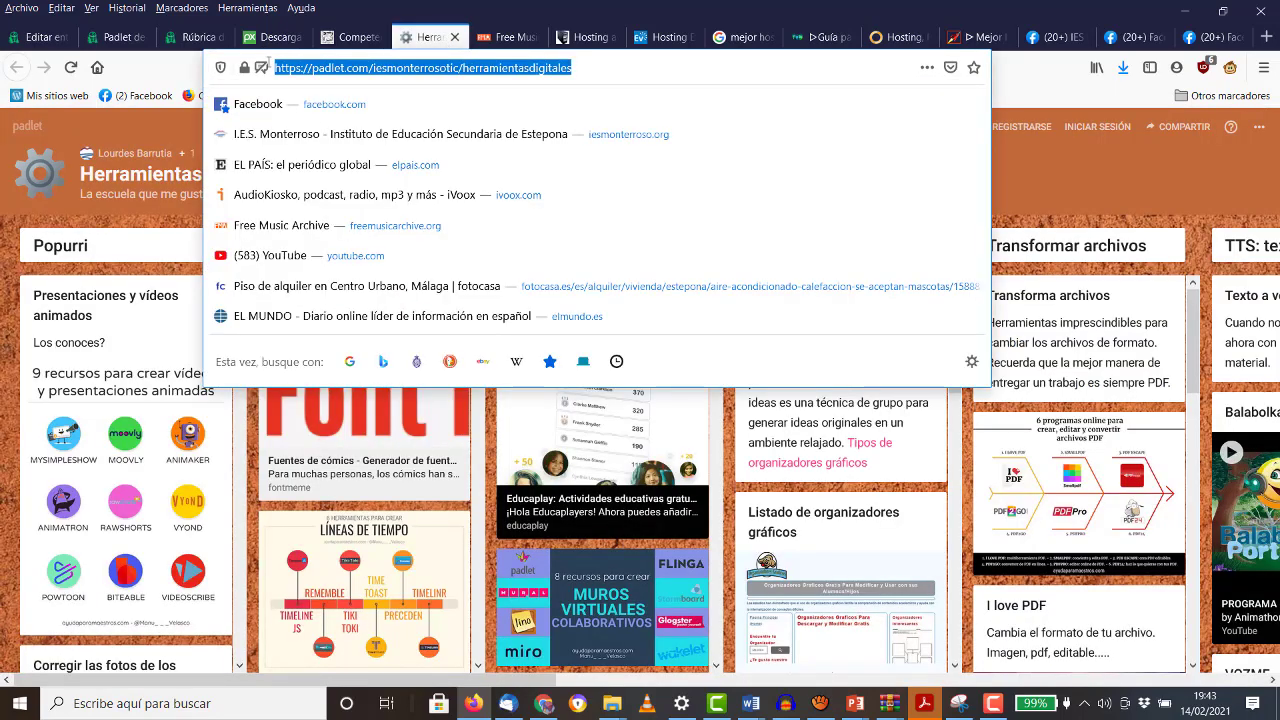
pyautogui.click(78, 42)
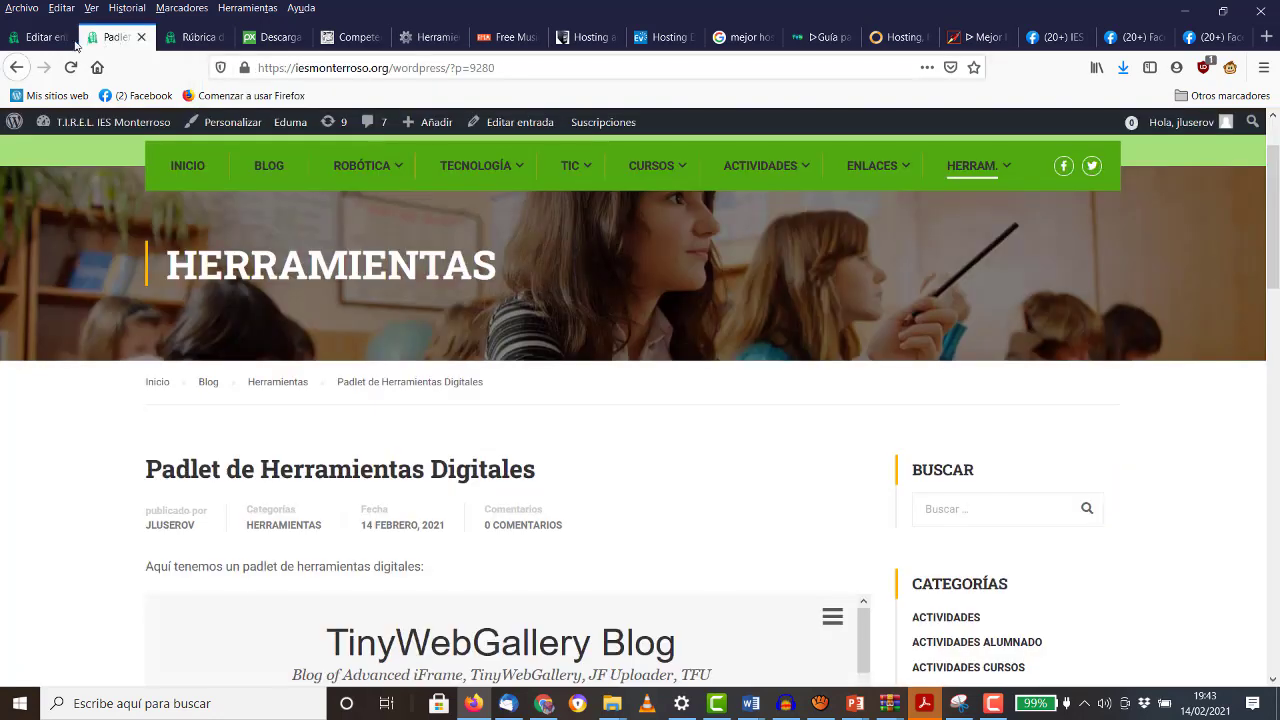
pyautogui.click(74, 40)
# Step: Check the link target behind the advanced_iframe shortcode's source address and reapply the Padlet link
pyautogui.moveTo(603, 416); pyautogui.dragTo(304, 410)
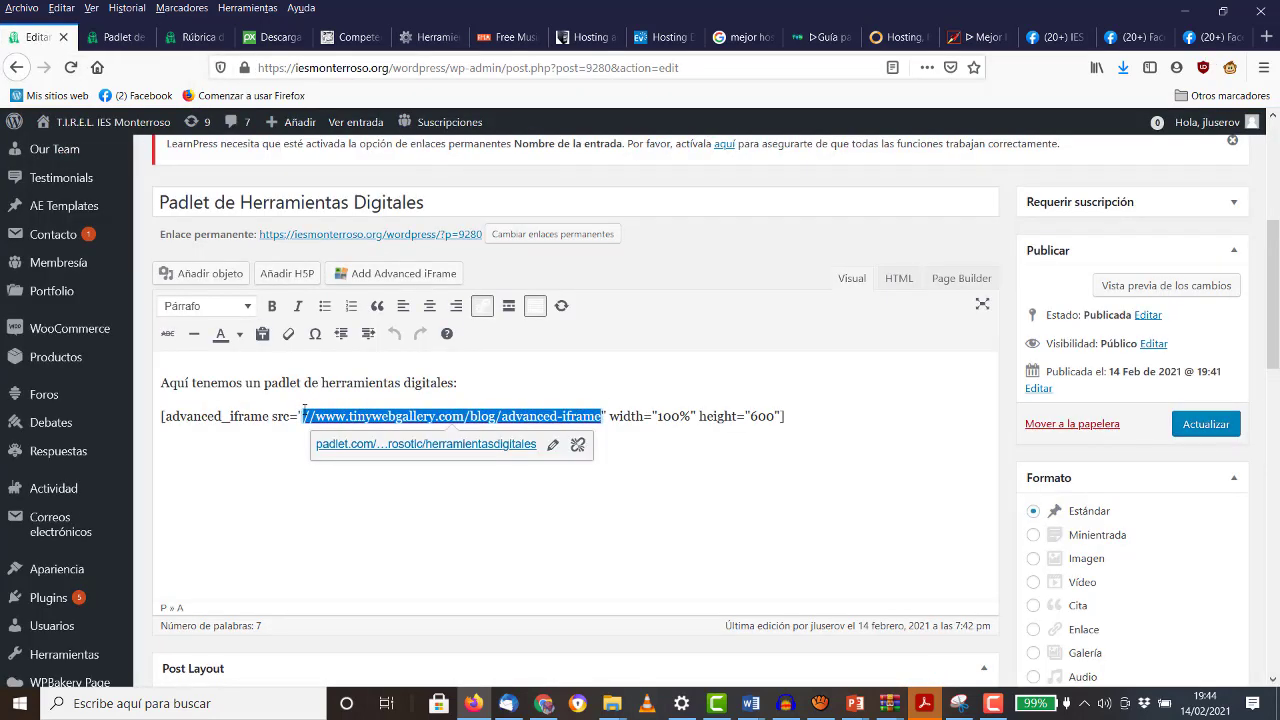
pyautogui.click(525, 444)
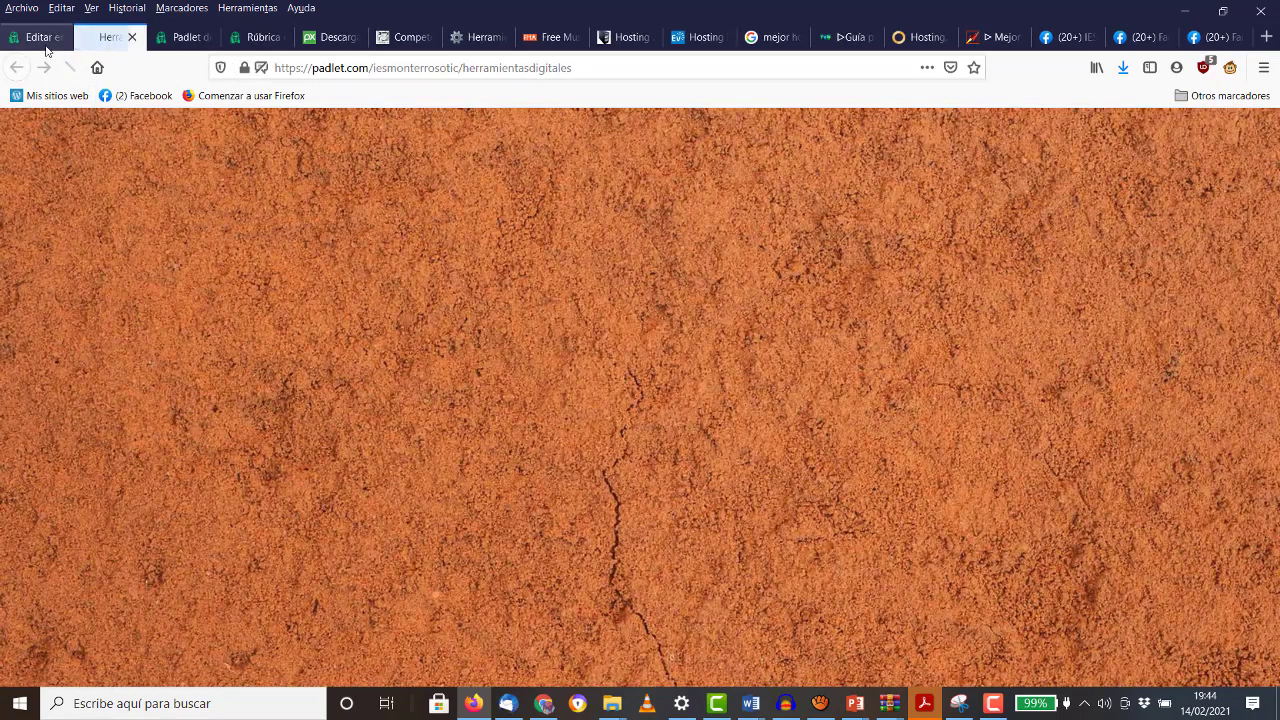
pyautogui.click(45, 47)
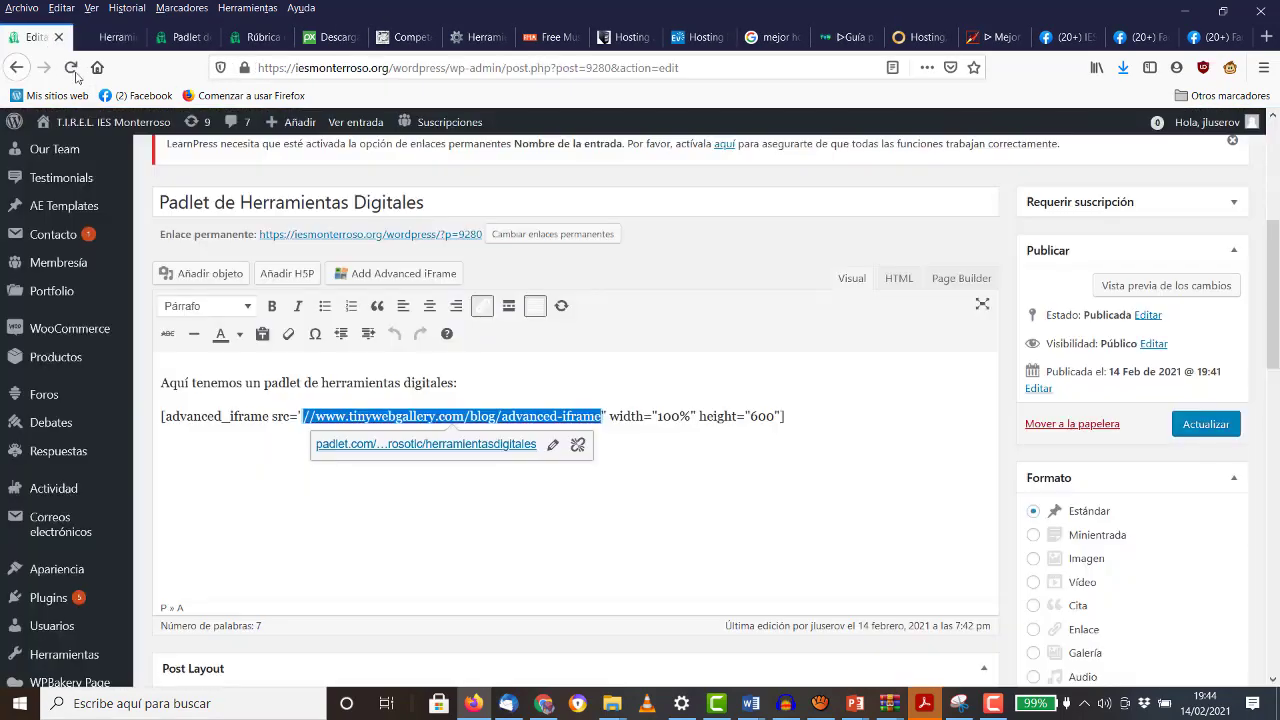
pyautogui.click(552, 444)
pyautogui.click(562, 448)
pyautogui.click(553, 445)
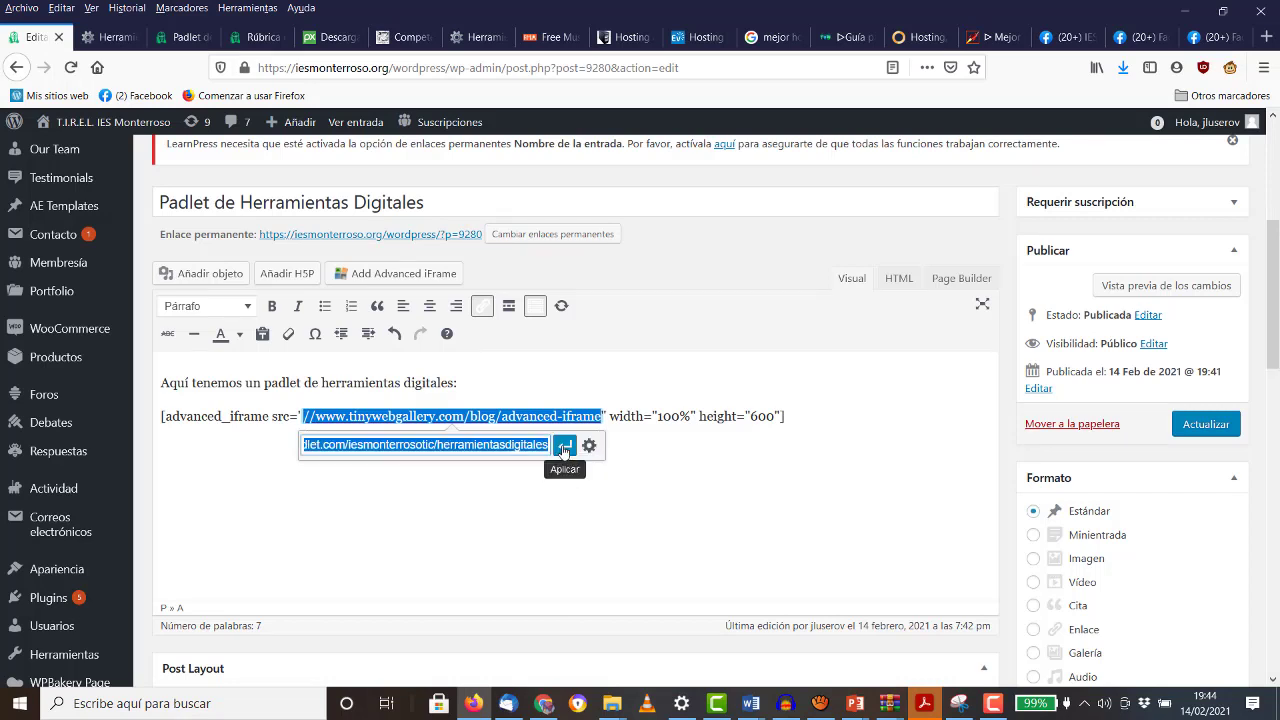
pyautogui.click(564, 449)
pyautogui.click(628, 455)
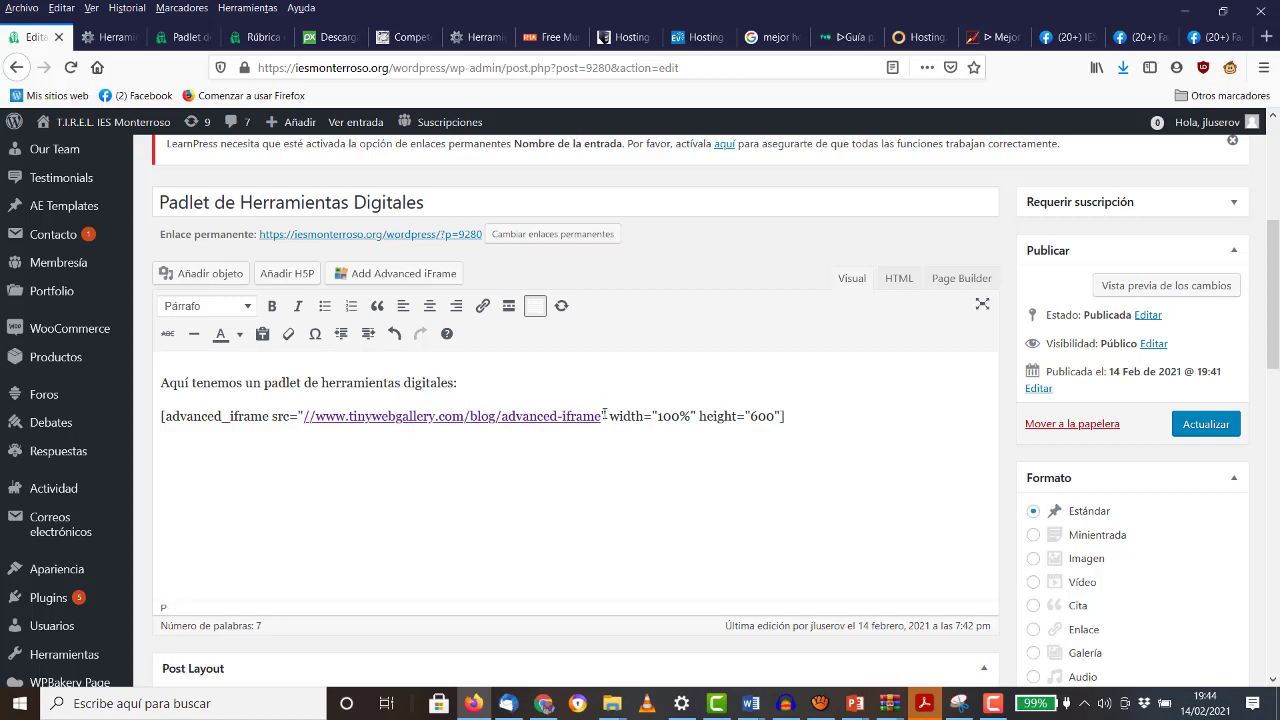
# Step: Delete the TinyWebGallery address from the advanced_iframe shortcode's src and switch to the Herramientas digitales Padlet
pyautogui.moveTo(603, 416); pyautogui.dragTo(300, 417)
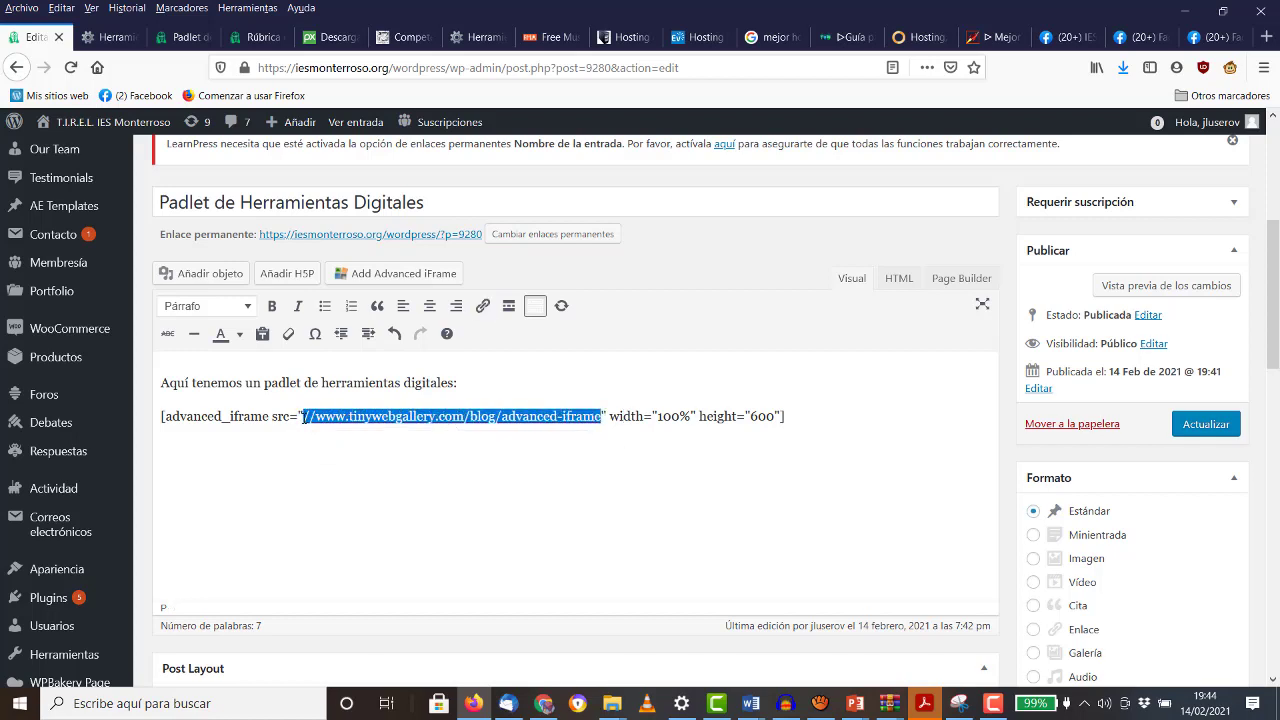
pyautogui.press('BackSpace')
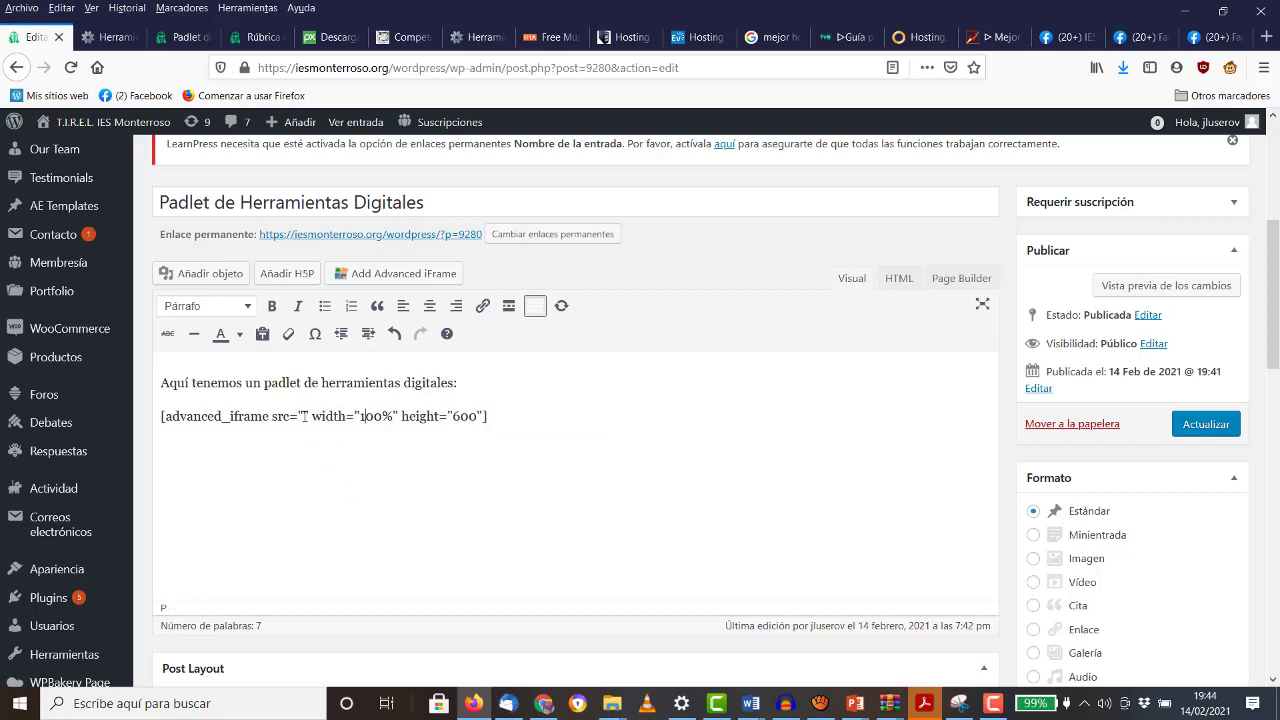
pyautogui.click(464, 38)
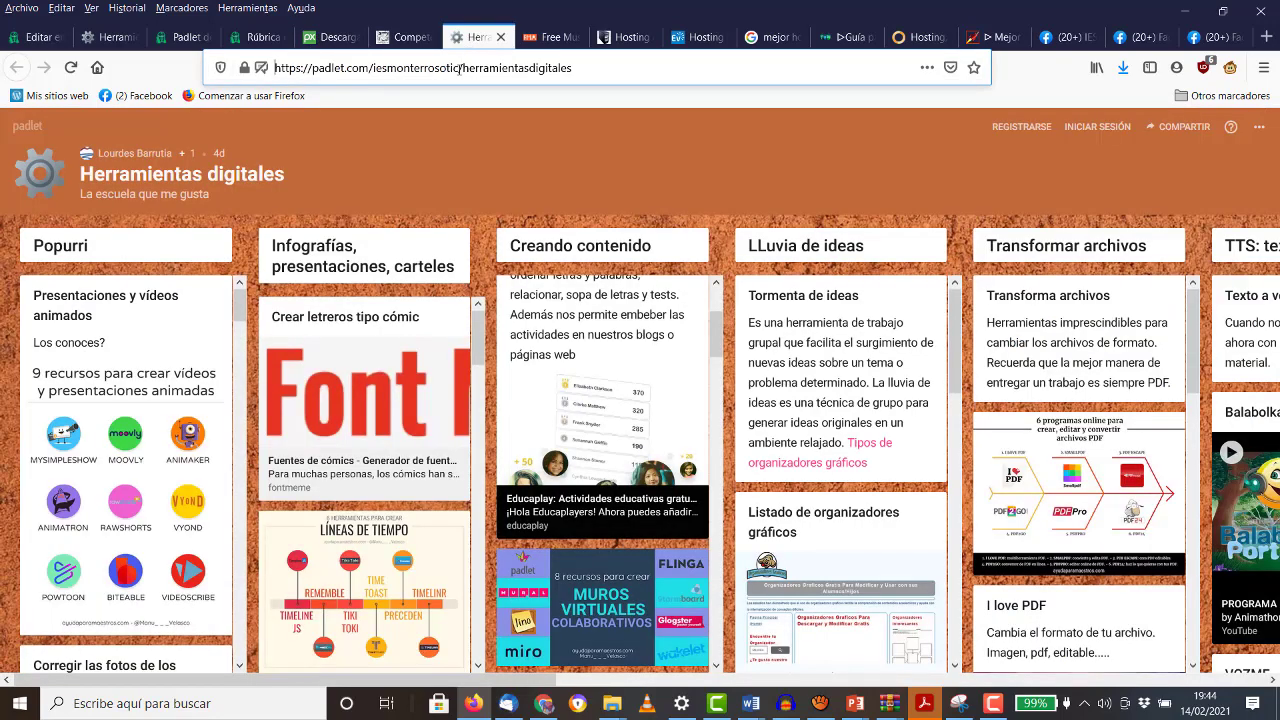